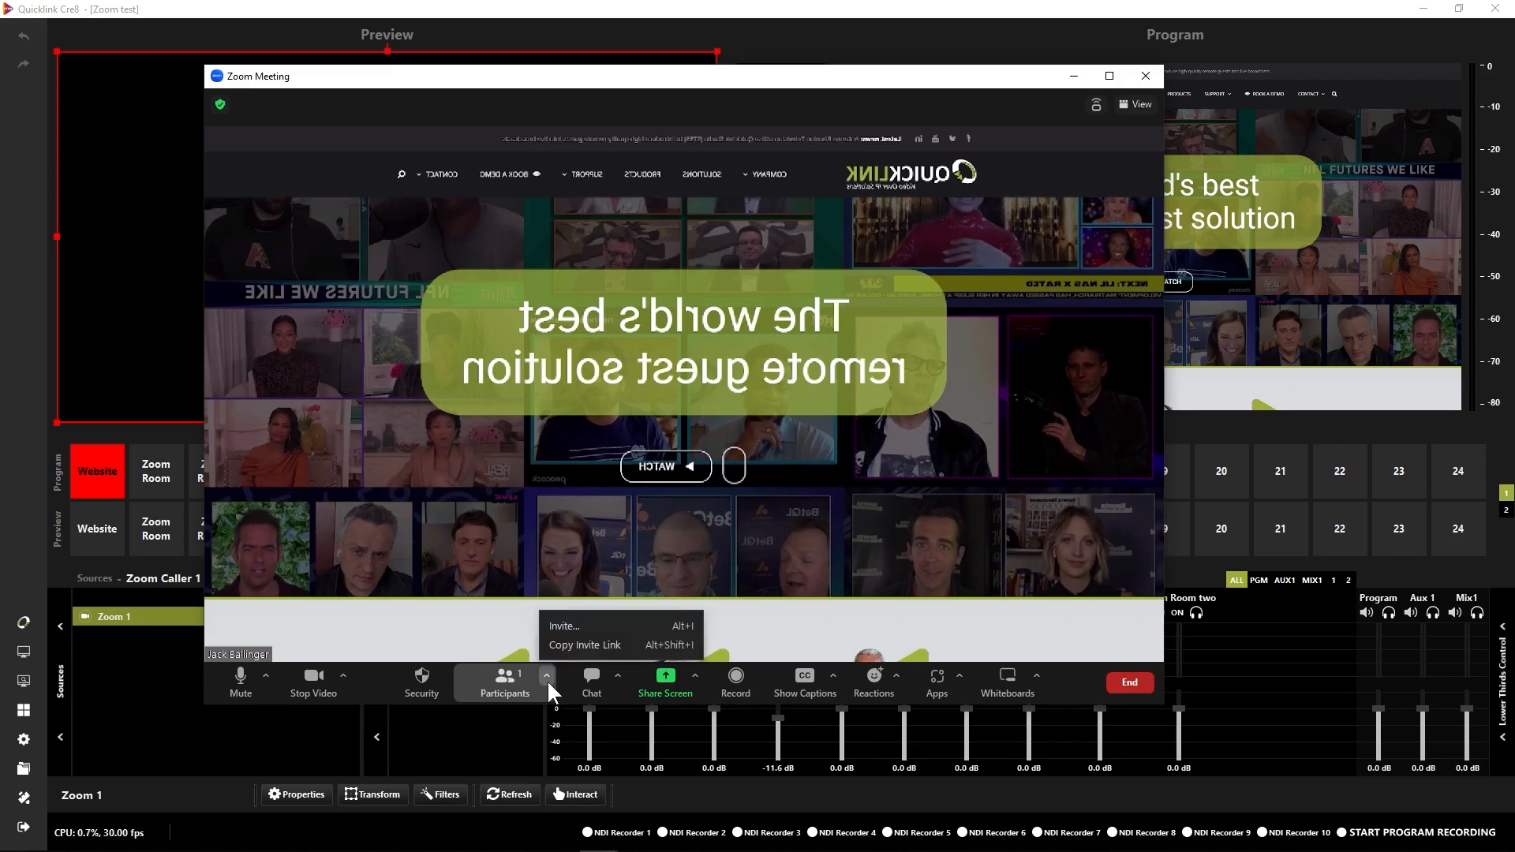
- Copy the Zoom meeting's invite link and paste it as the meeting URL of the Zoom 1 source in Quicklink Cre8
{"action": "left_click", "coordinate": [588, 645]}
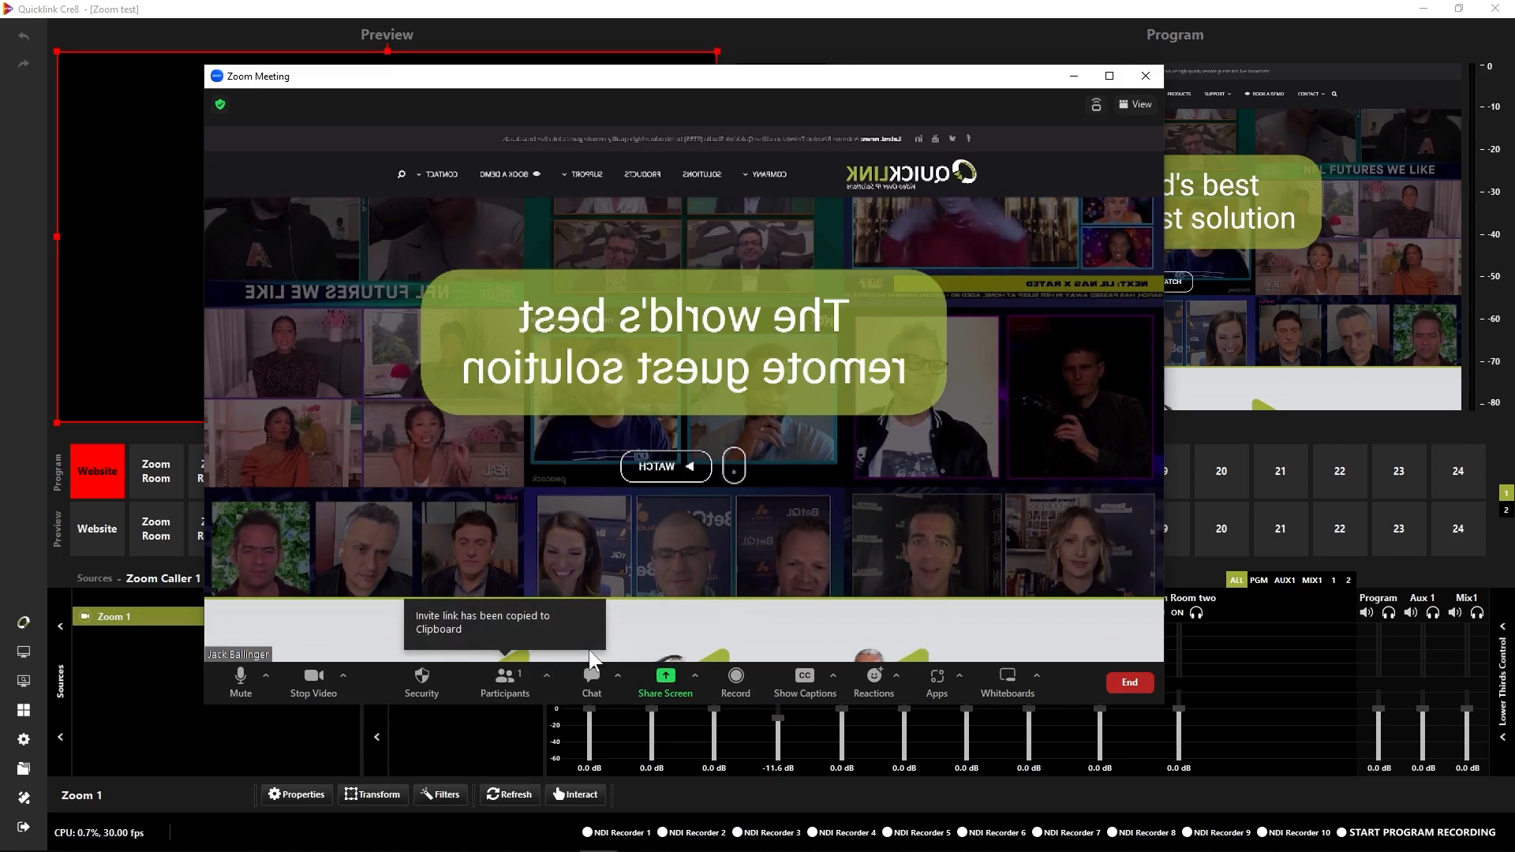
{"action": "left_click", "coordinate": [146, 14]}
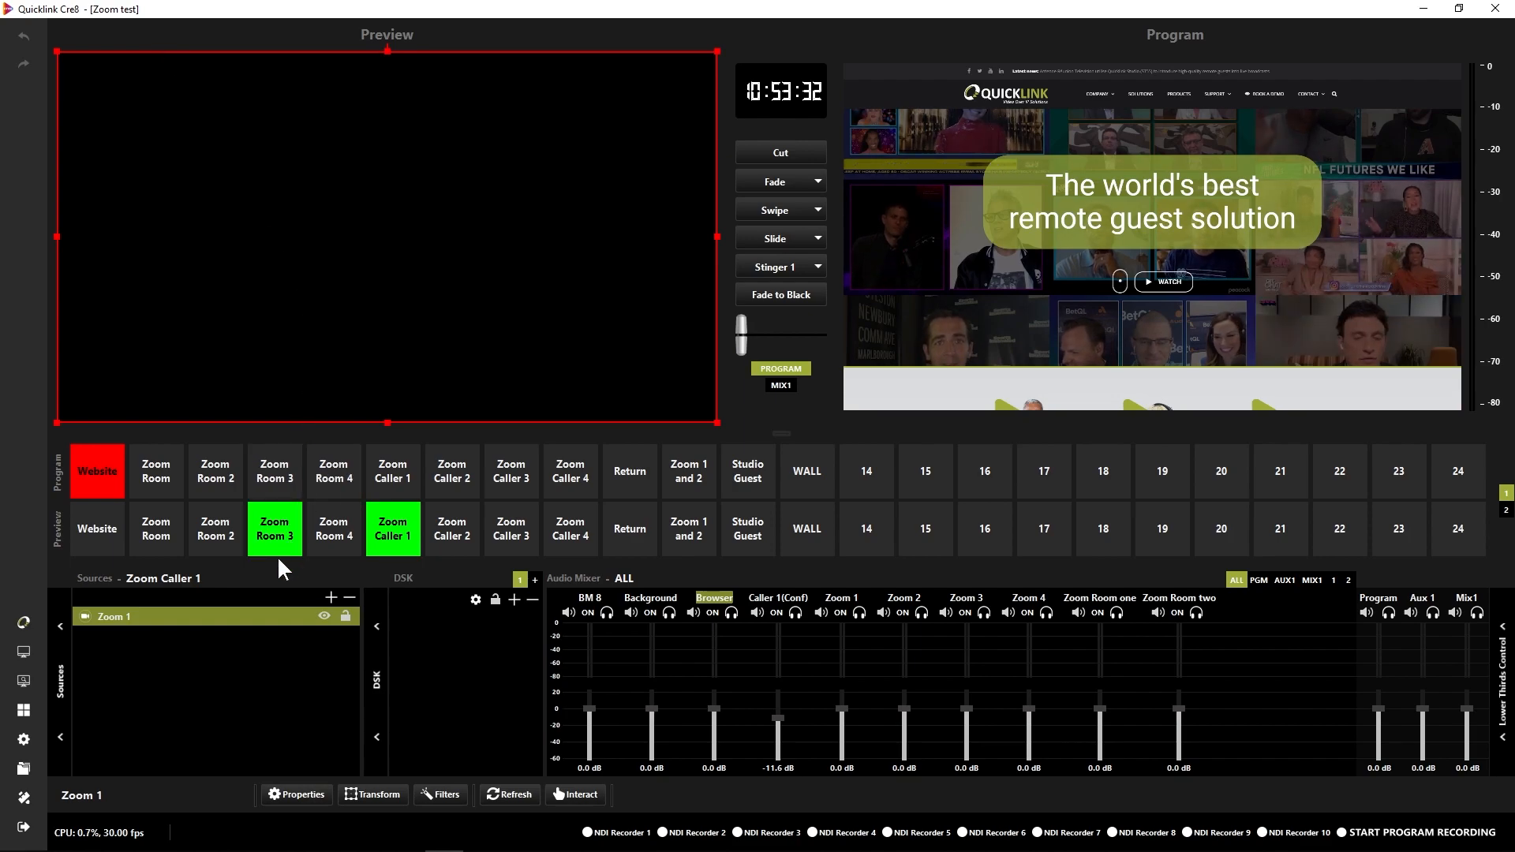
{"action": "left_click", "coordinate": [315, 793]}
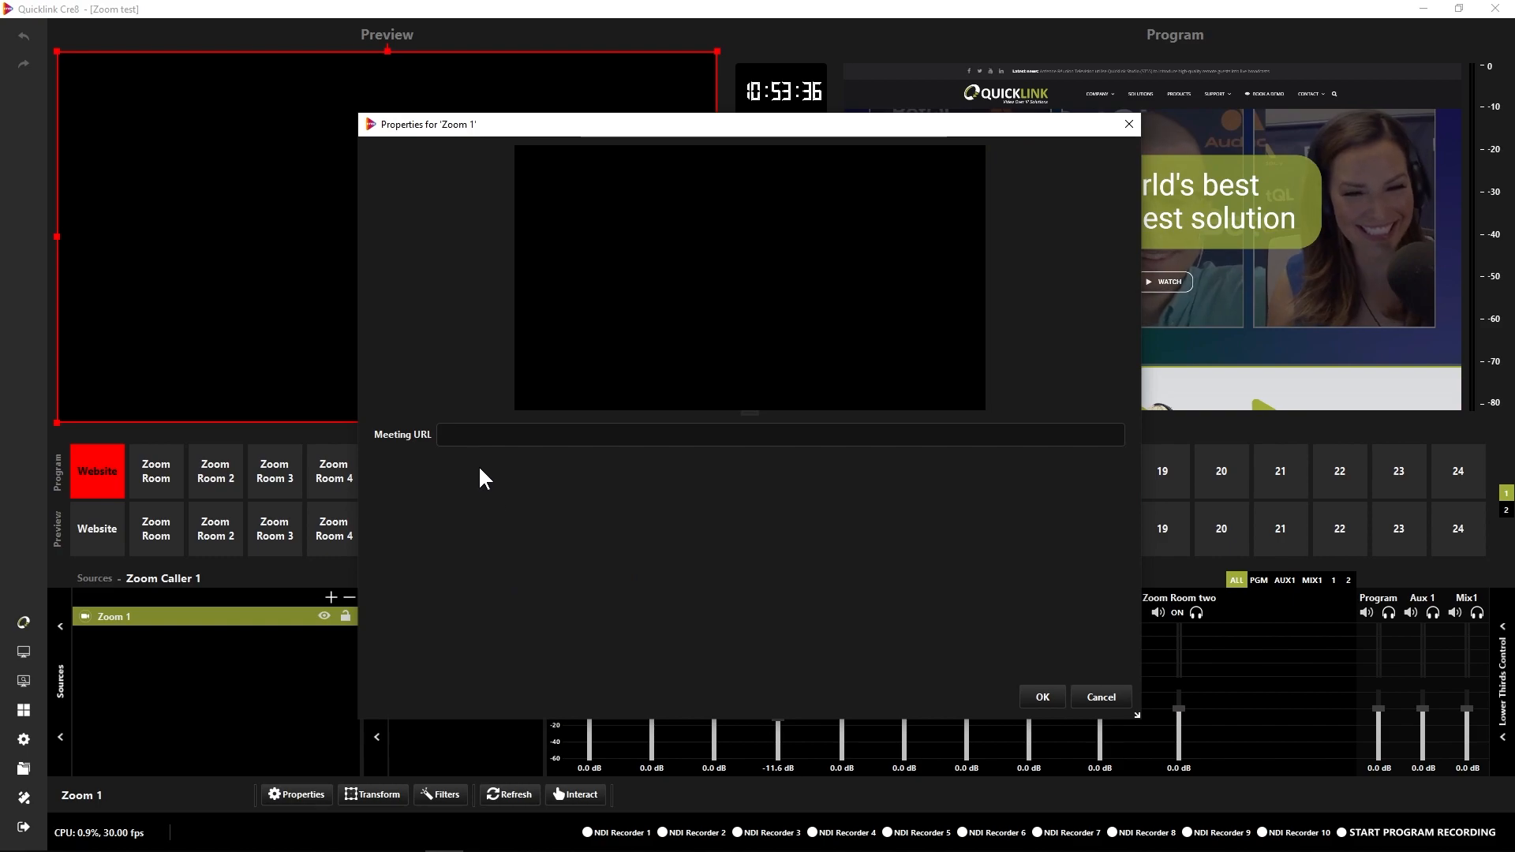
{"action": "left_click", "coordinate": [451, 435]}
{"action": "right_click", "coordinate": [453, 434]}
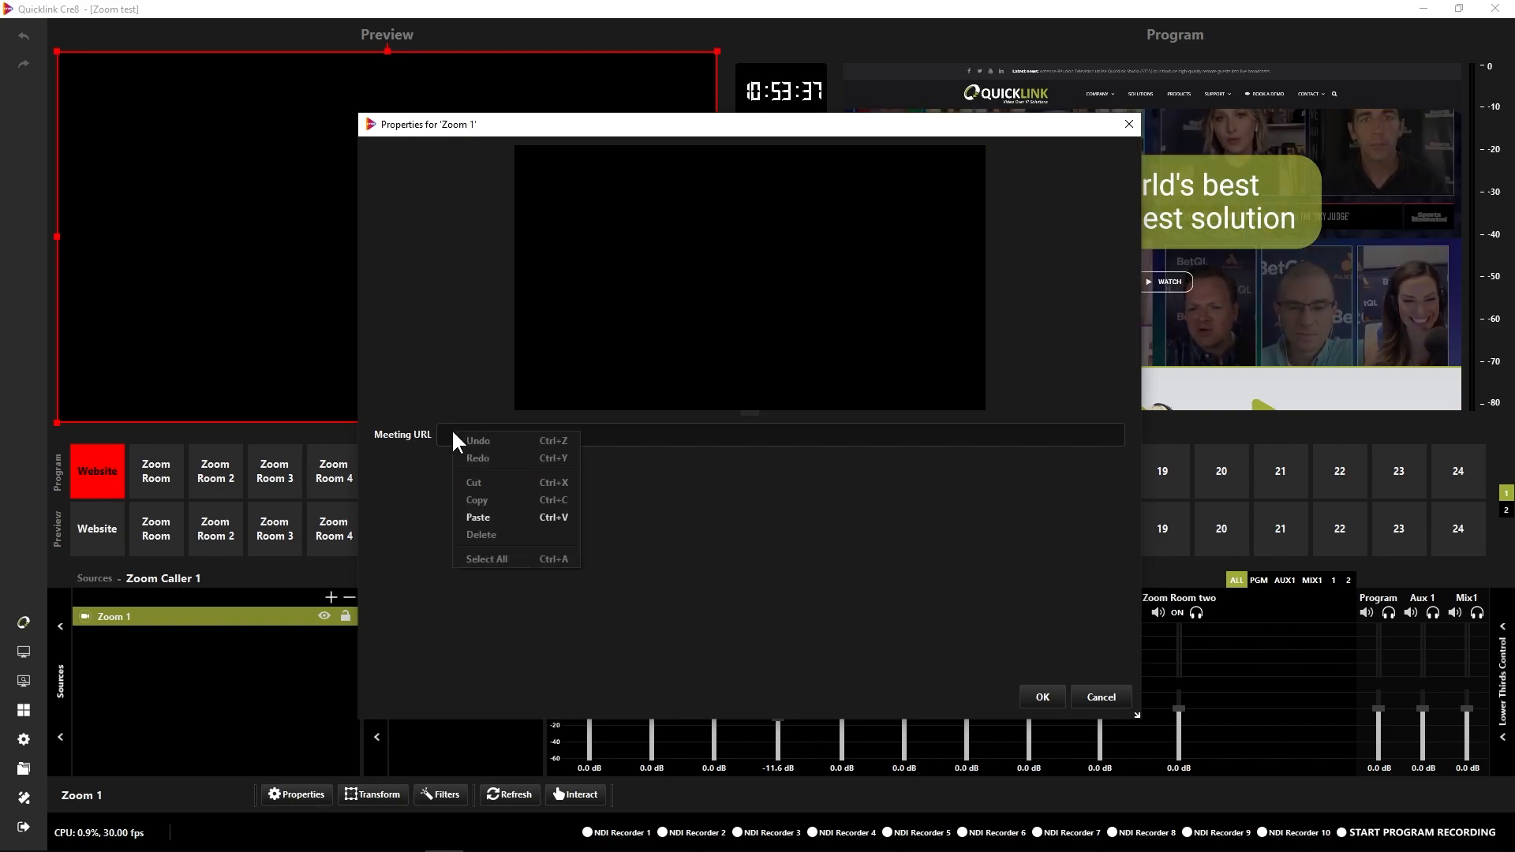
{"action": "left_click", "coordinate": [480, 518]}
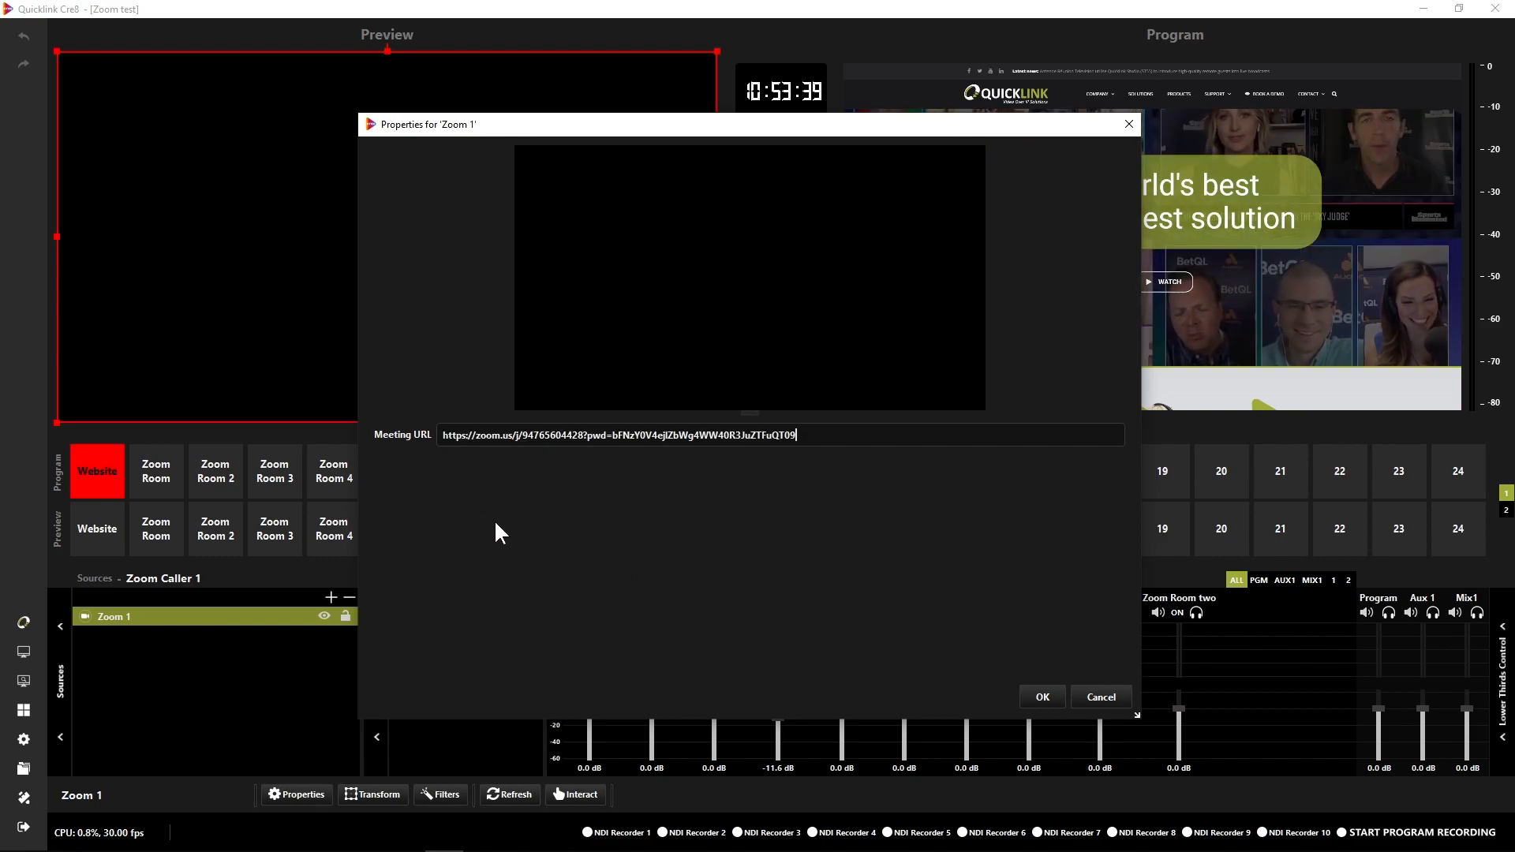
{"action": "left_click", "coordinate": [1042, 696]}
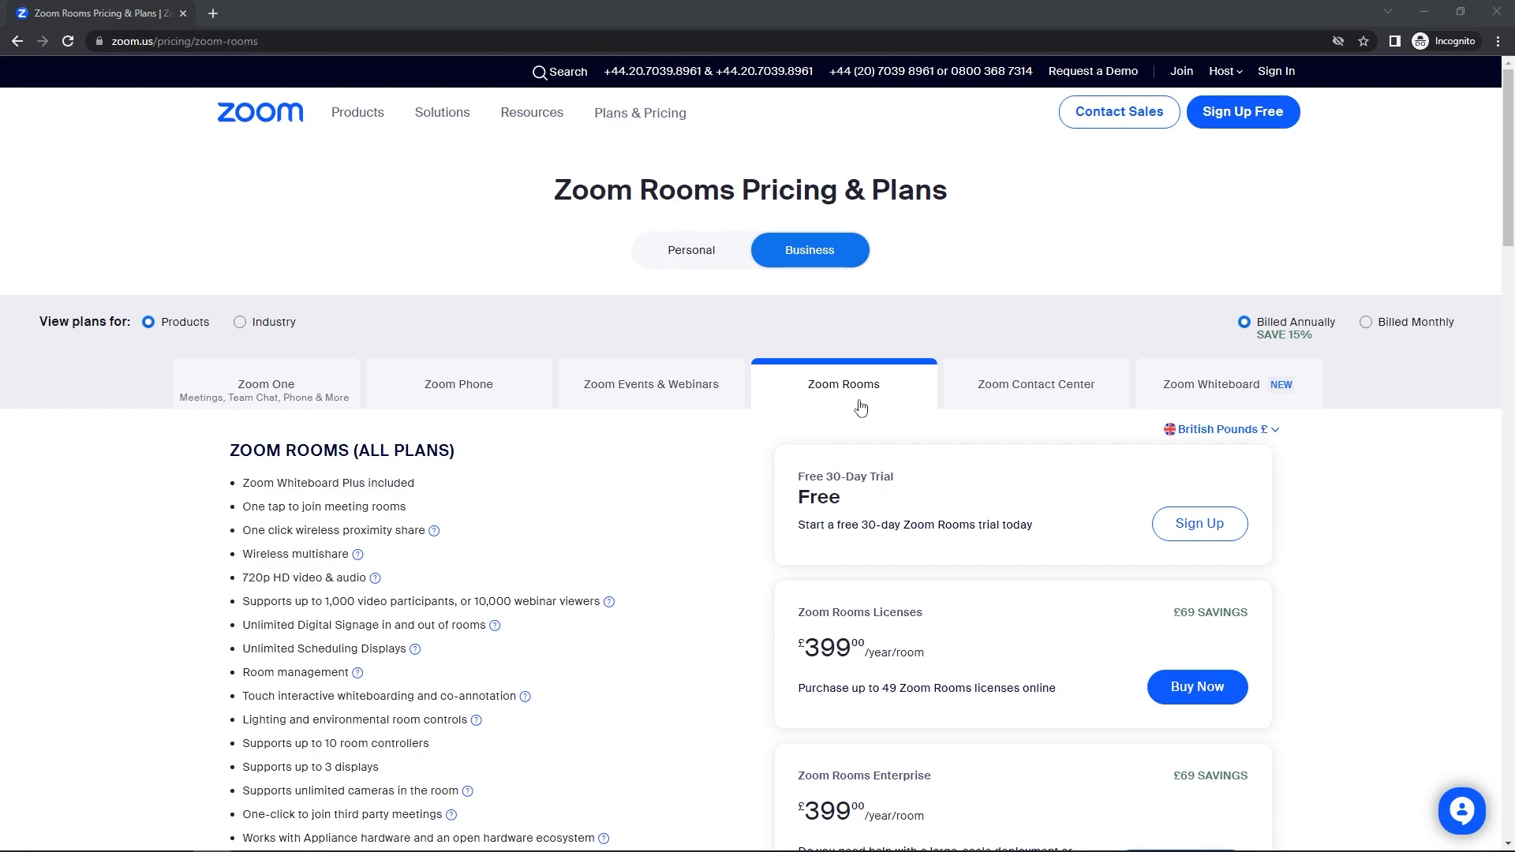
{"action": "scroll", "coordinate": [936, 433], "scroll_direction": "down", "scroll_amount": 5}
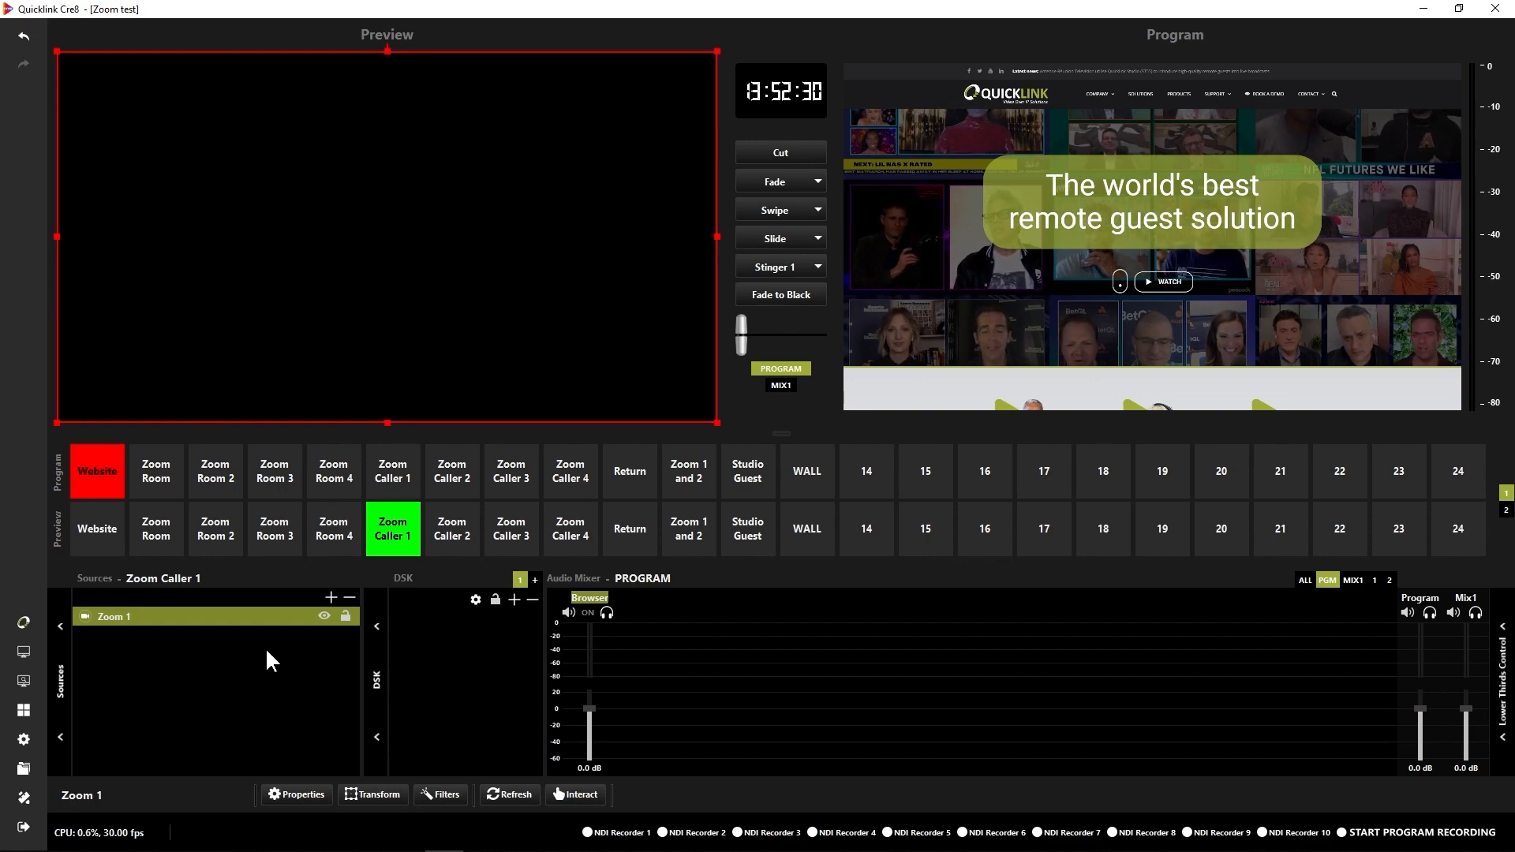
- Switch to the Zoom Rooms computer in TeamViewer, request to exit the room screen and enter the Room PIN
{"action": "key", "text": "super+Tab"}
{"action": "left_click", "coordinate": [664, 239]}
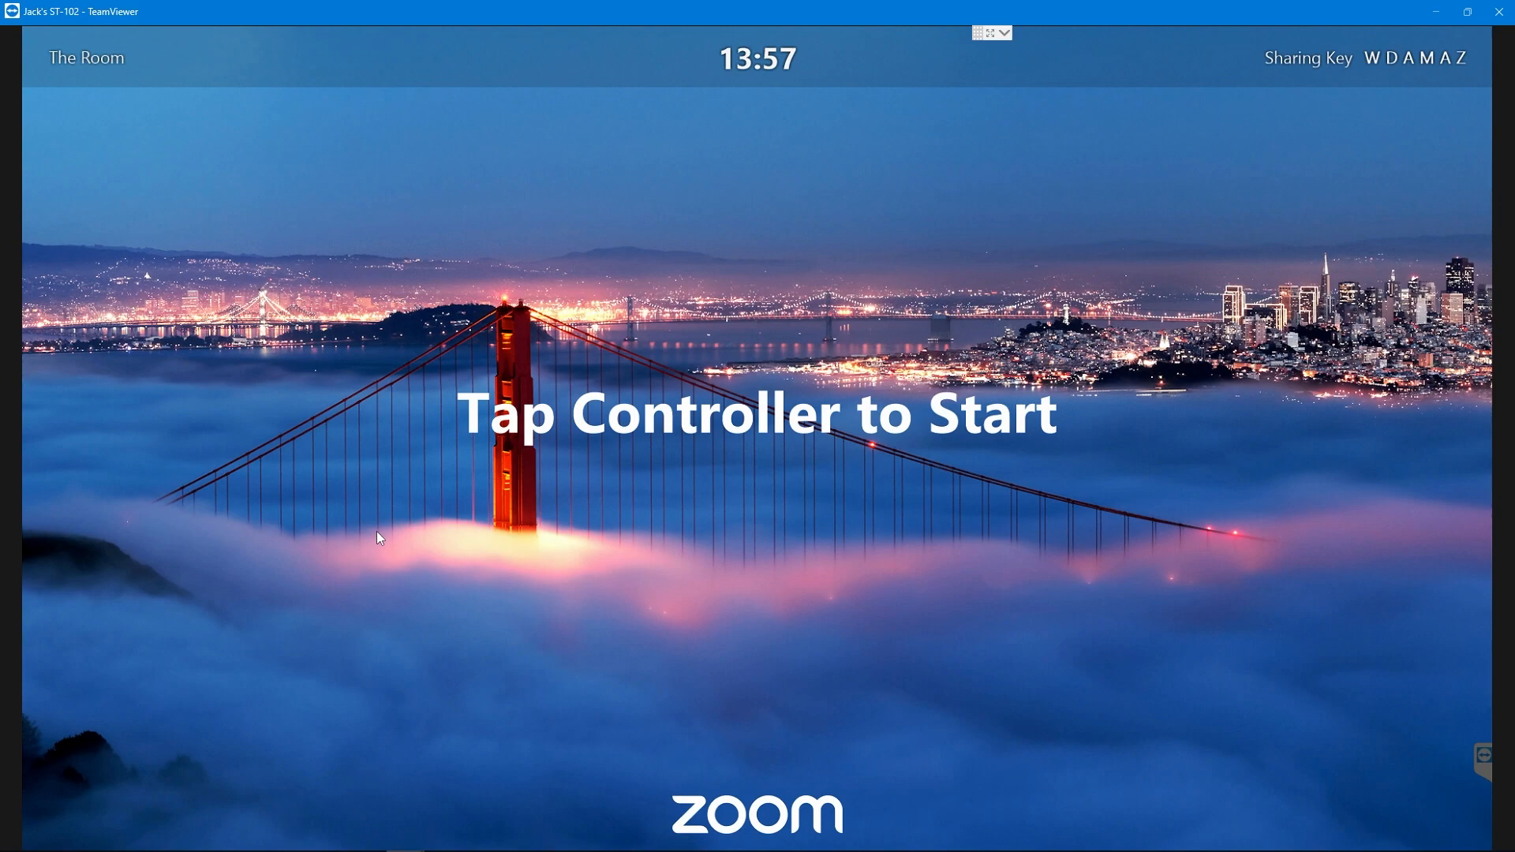
{"action": "left_click", "coordinate": [118, 808]}
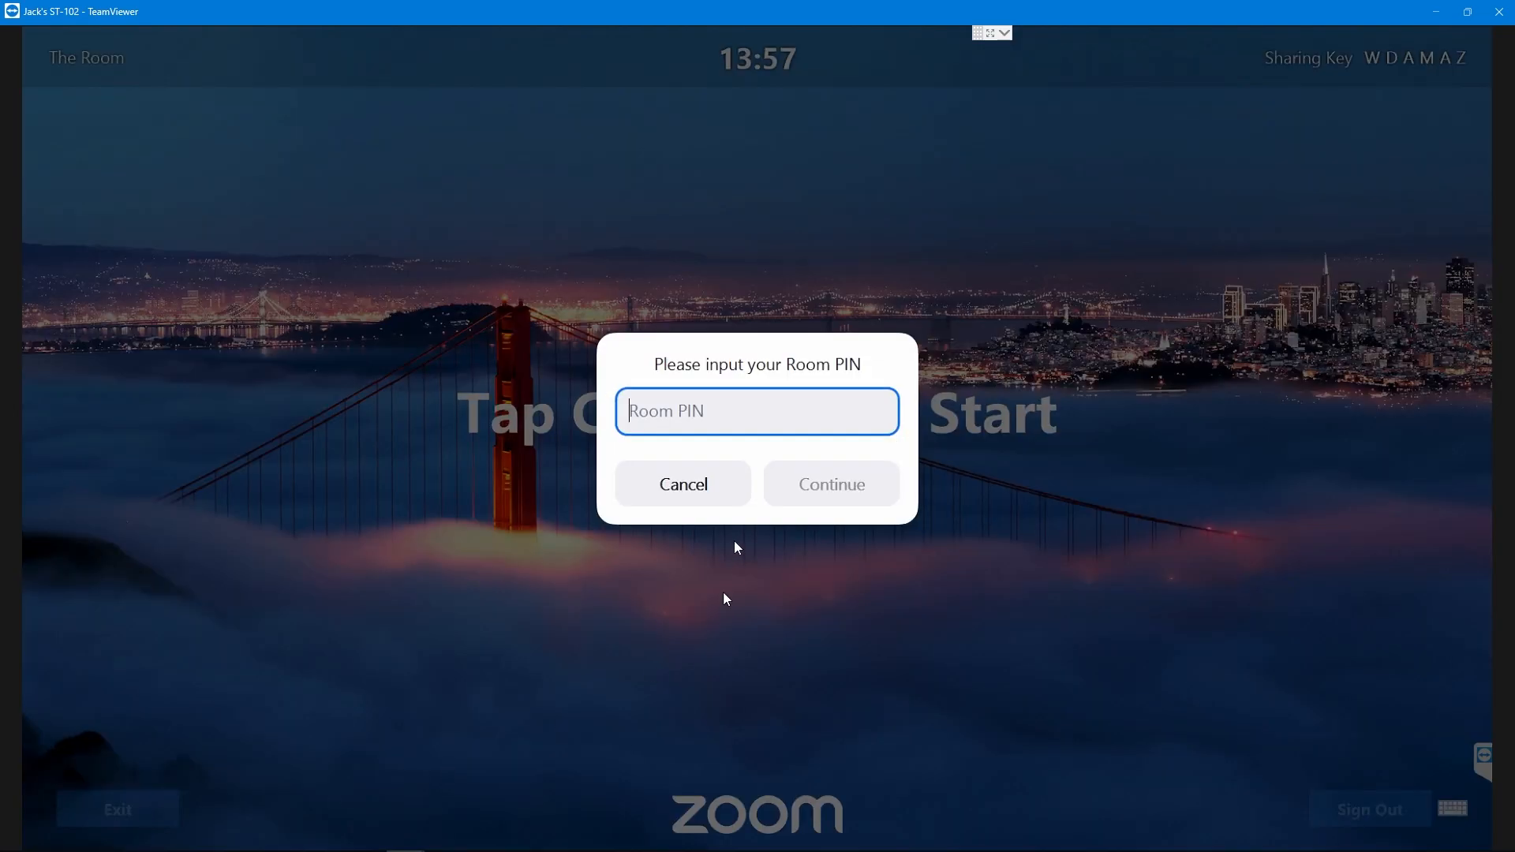
{"action": "type", "text": "*"}
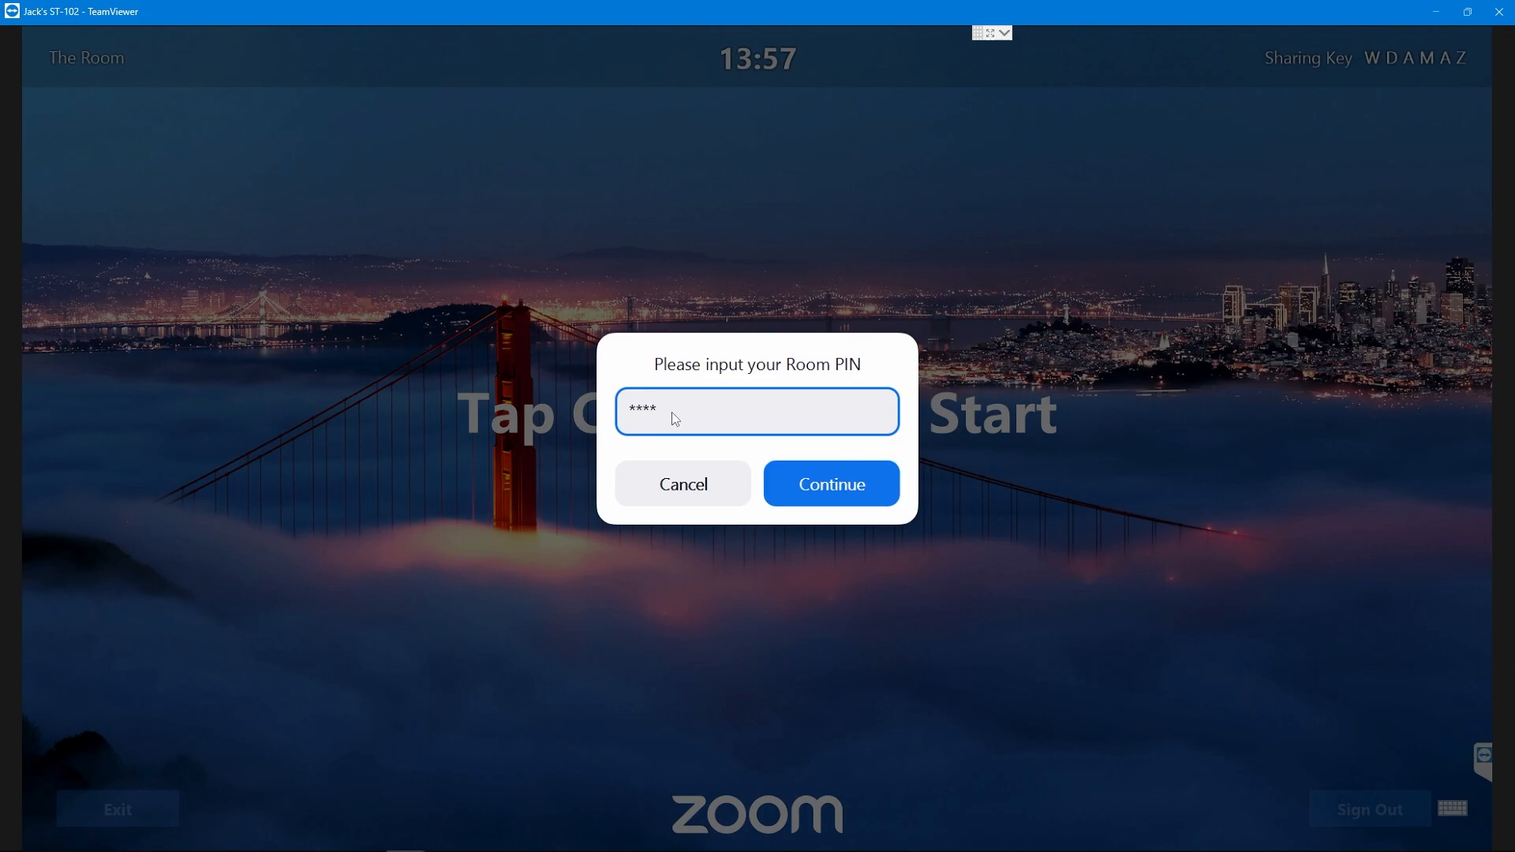
{"action": "key", "text": "Return"}
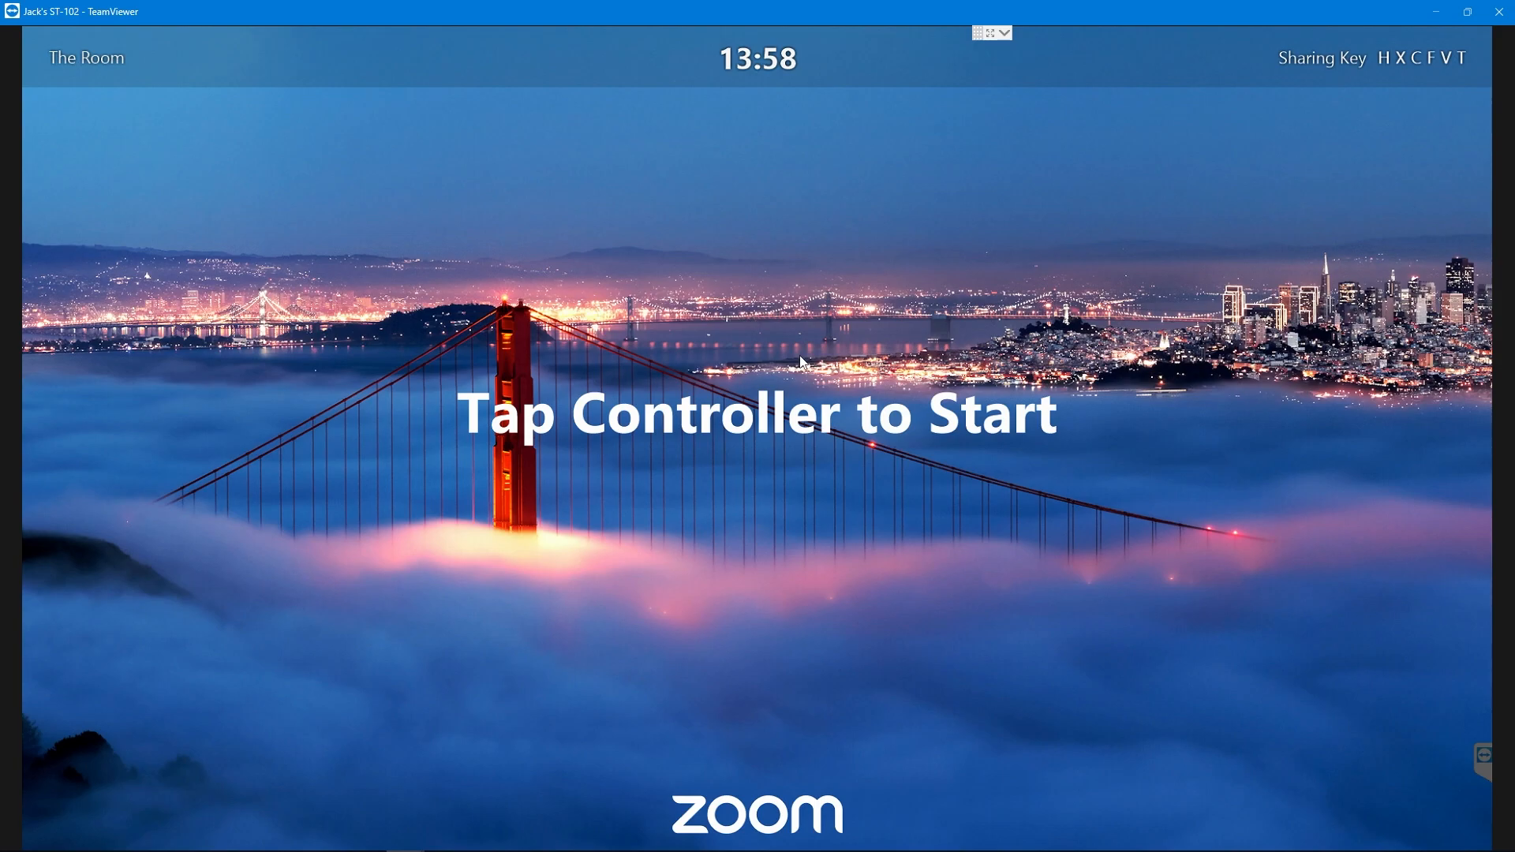
- Switch to the Zoom web portal in Chrome and open The Room's advanced in-meeting settings at the NDI usage options
{"action": "key", "text": "super+Tab"}
{"action": "left_click", "coordinate": [244, 451]}
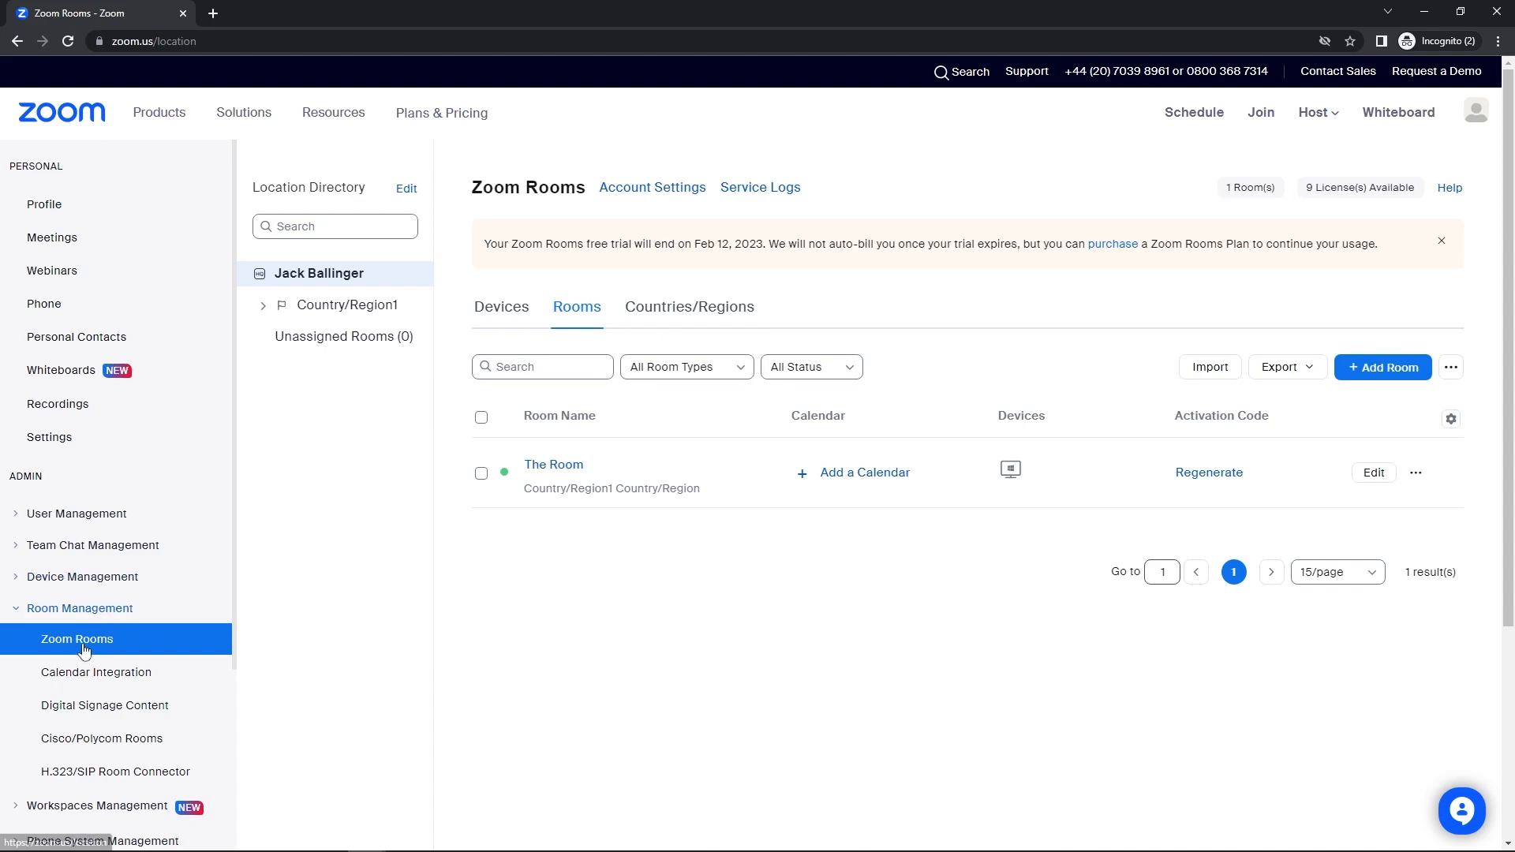
{"action": "left_click", "coordinate": [555, 467]}
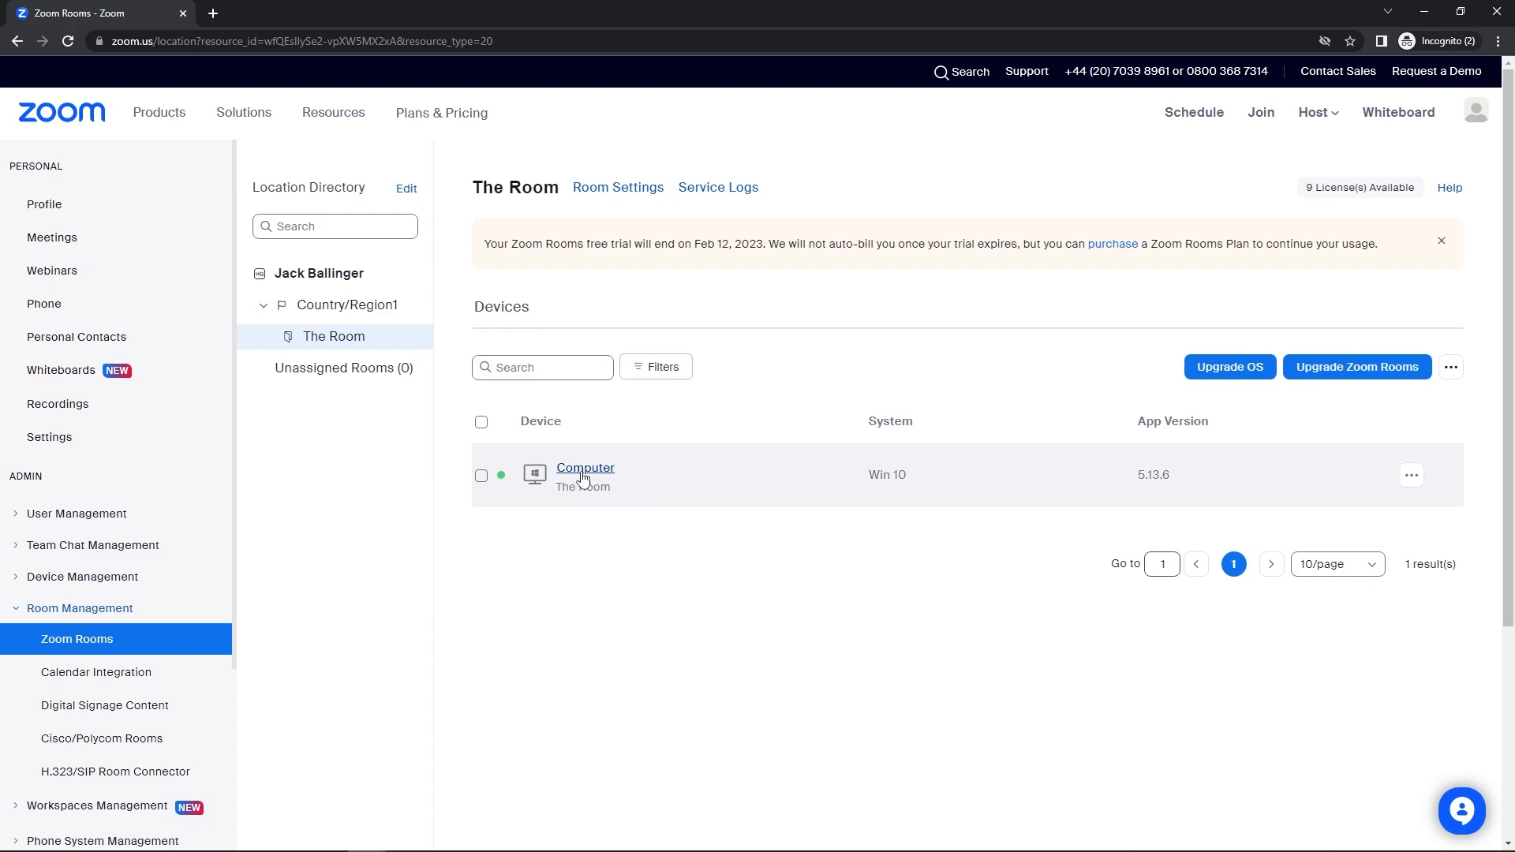
{"action": "left_click", "coordinate": [619, 189]}
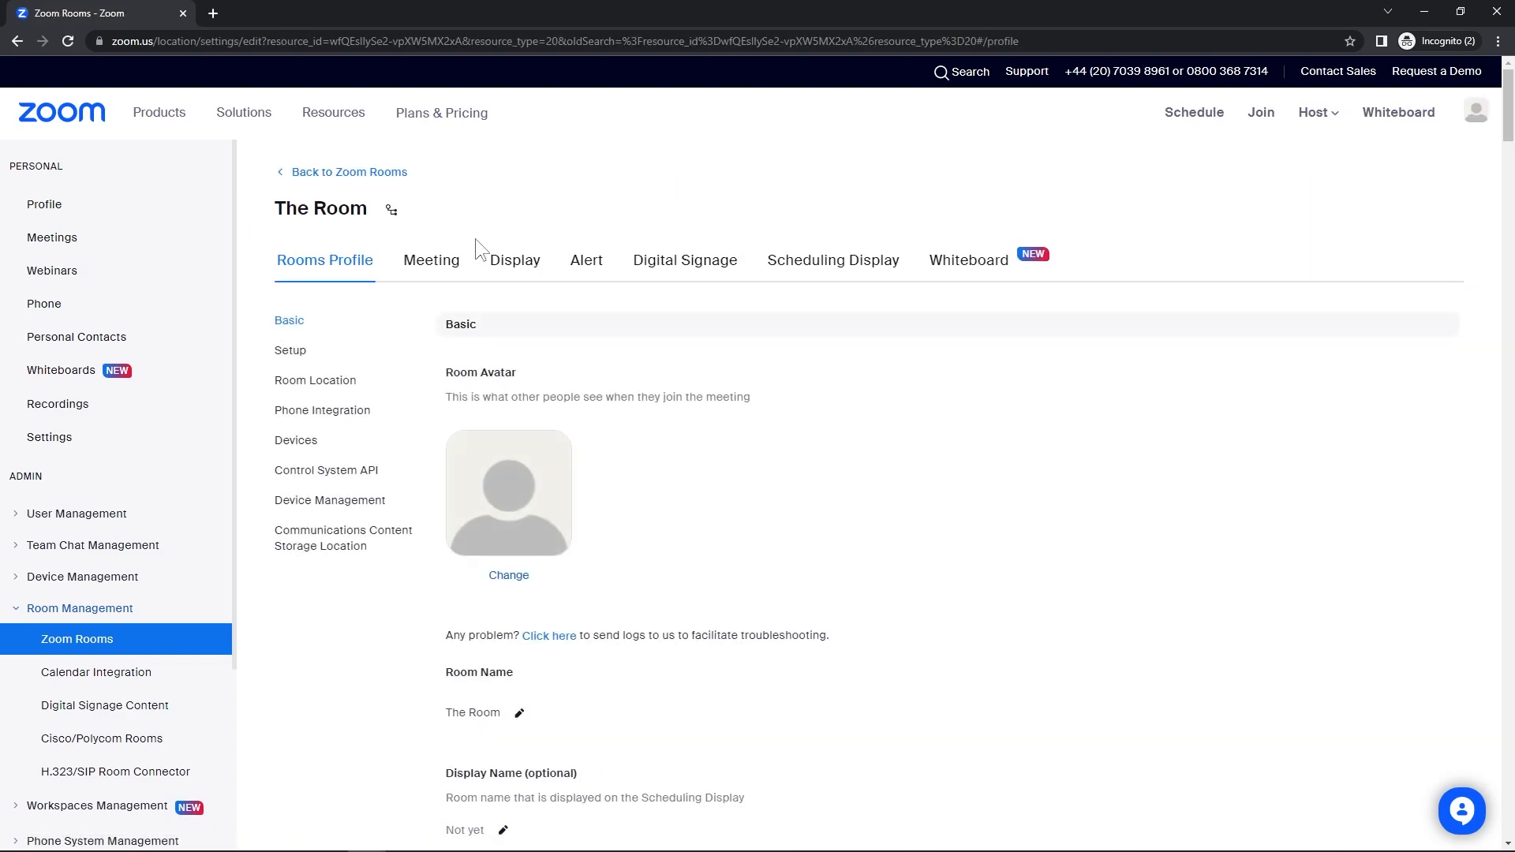
{"action": "left_click", "coordinate": [427, 264]}
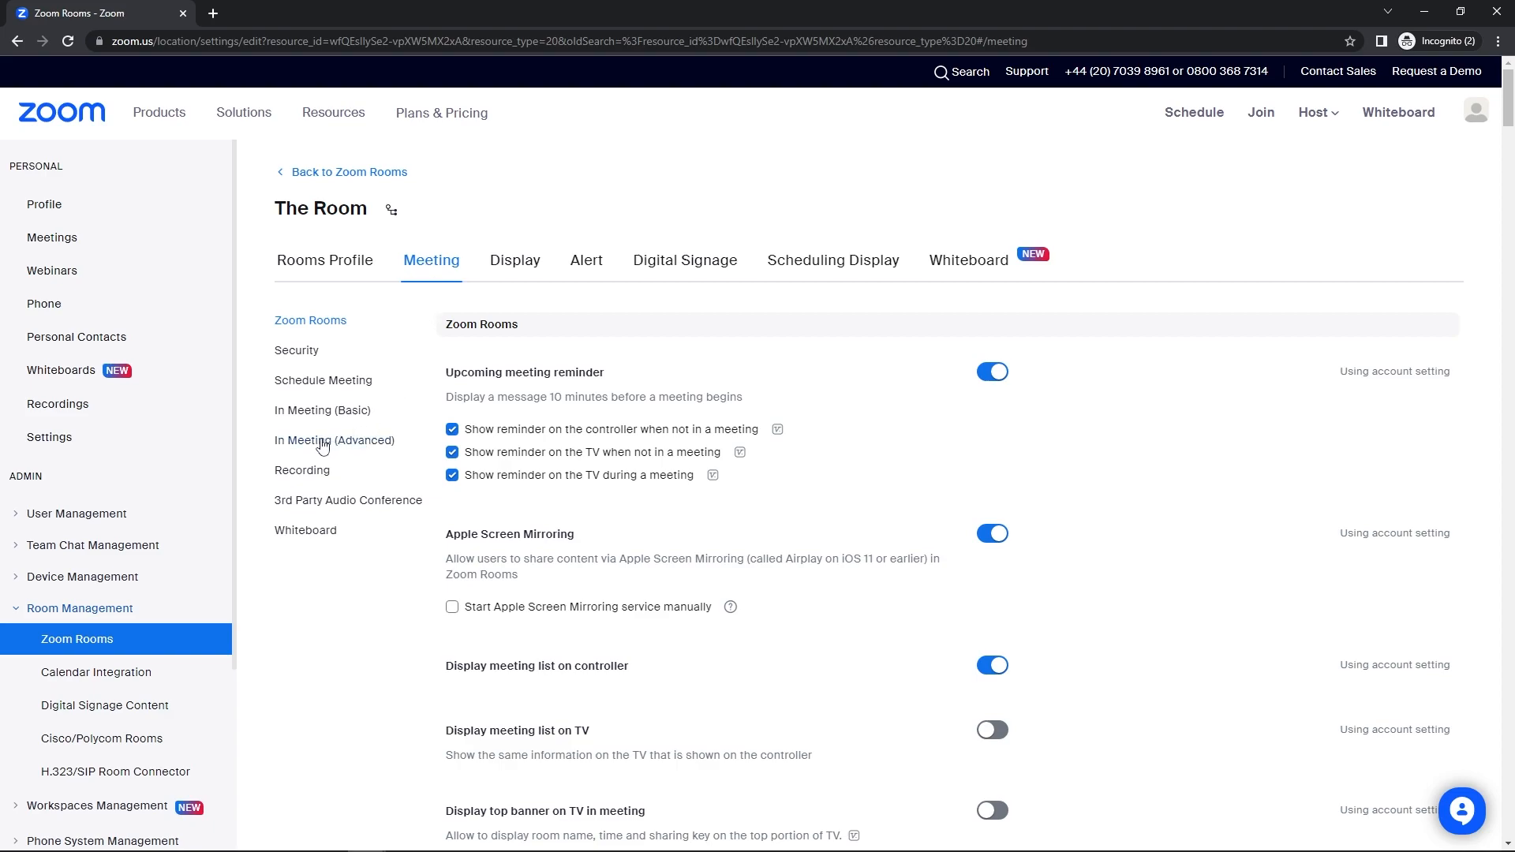
{"action": "left_click", "coordinate": [323, 440]}
{"action": "scroll", "coordinate": [617, 481], "scroll_direction": "down", "scroll_amount": 4}
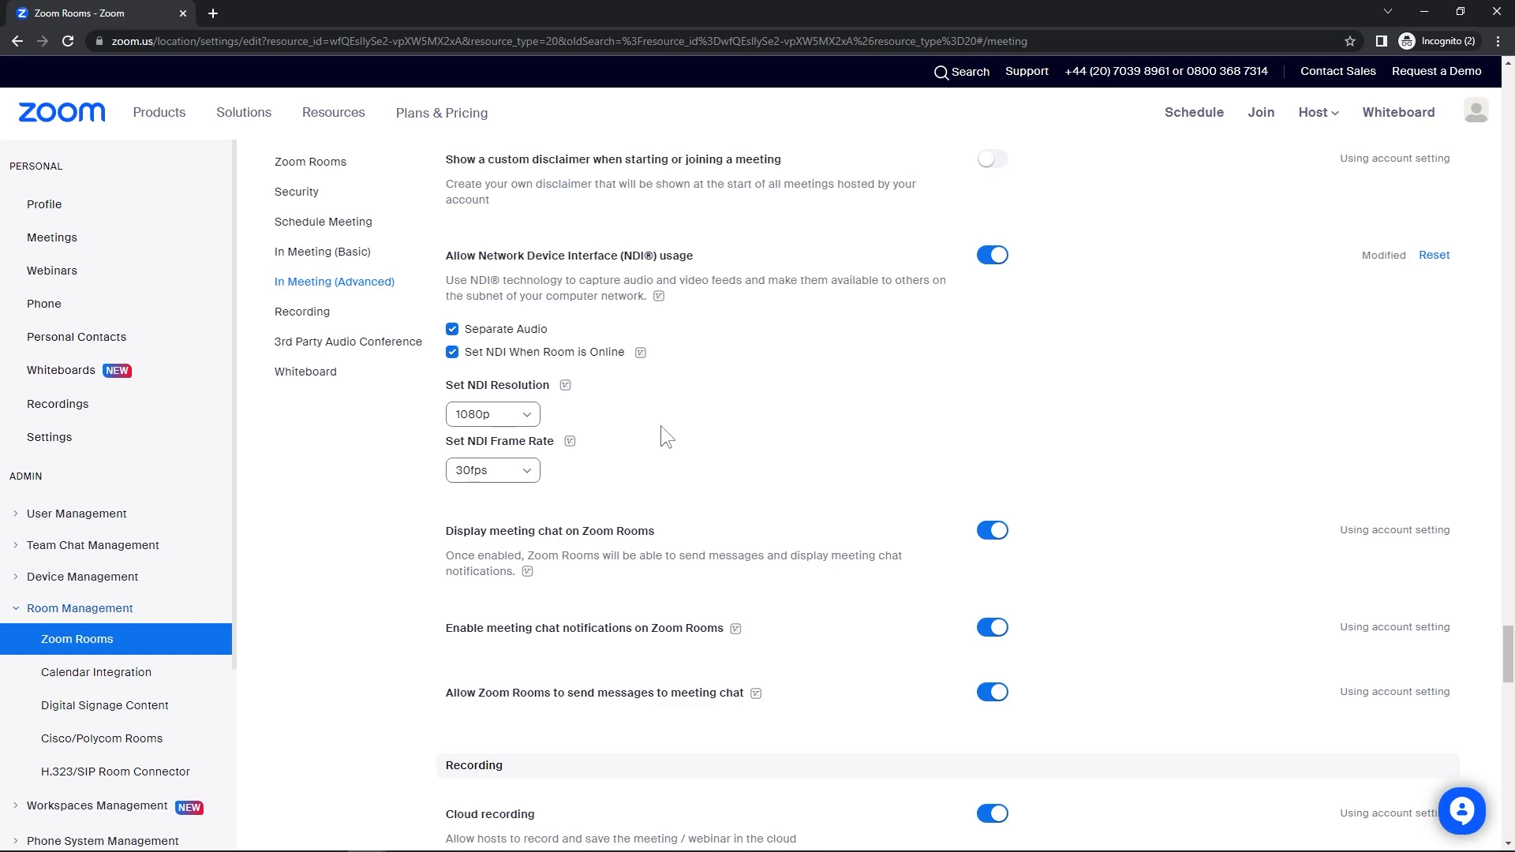
- Minimize Chrome, open the Zoom desktop client and search its app directory for "zoom room"
{"action": "left_click", "coordinate": [1430, 14]}
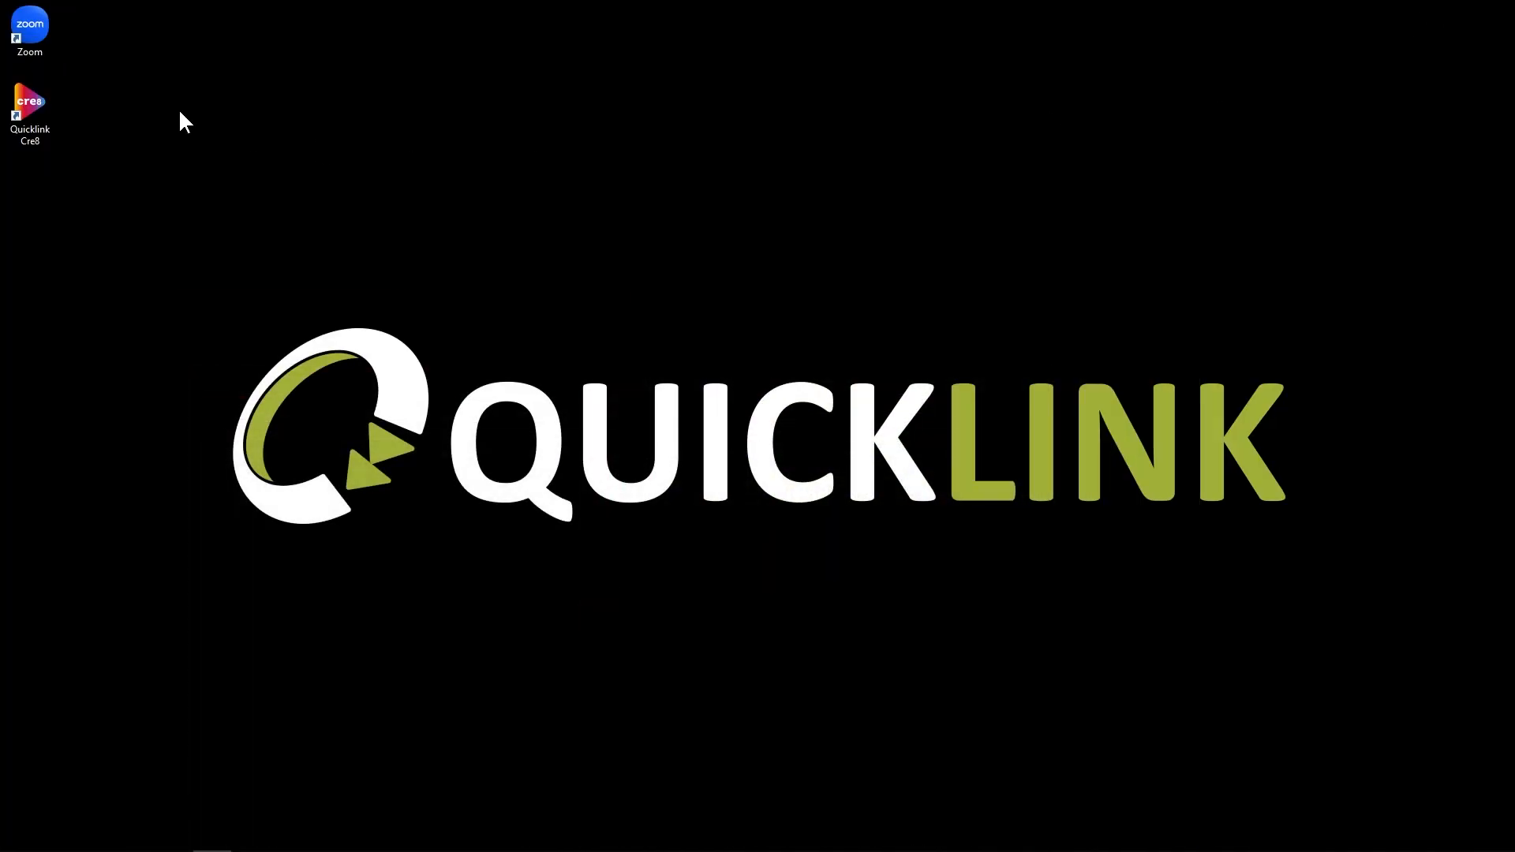
{"action": "double_click", "coordinate": [36, 30]}
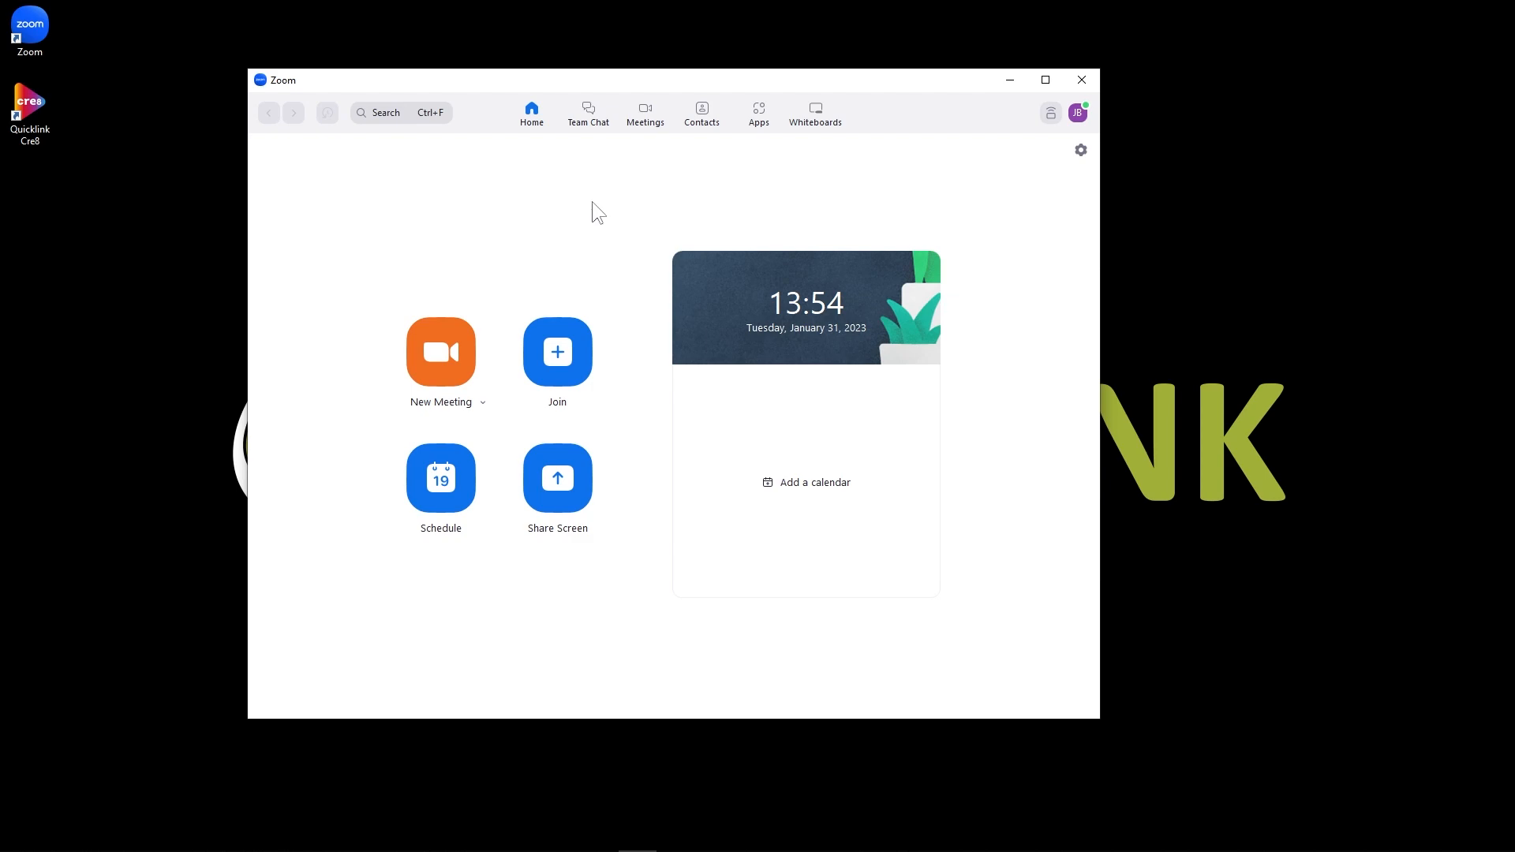
{"action": "left_click", "coordinate": [758, 117]}
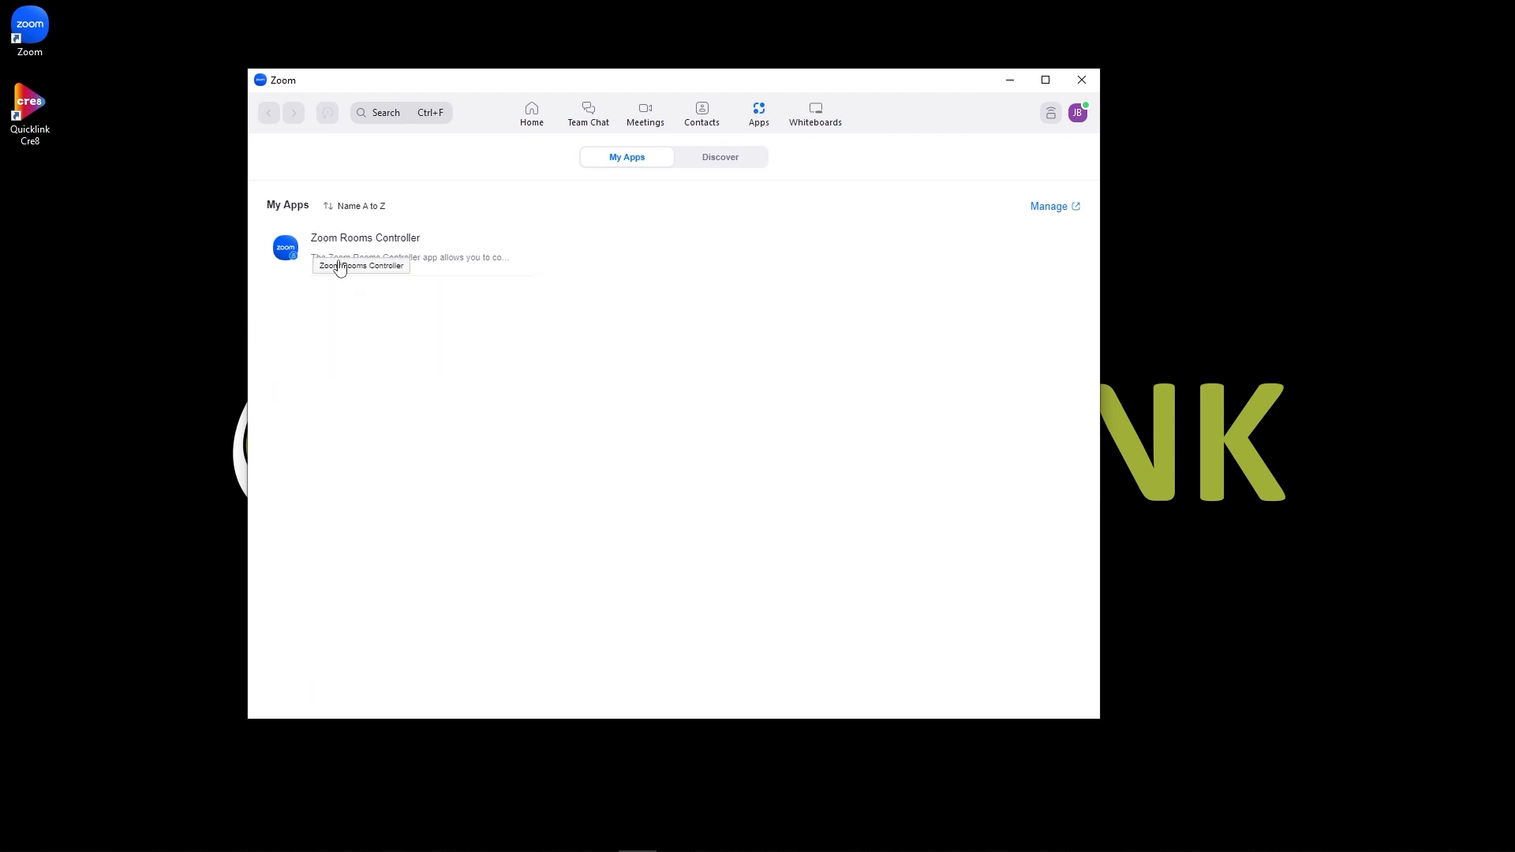
{"action": "left_click", "coordinate": [714, 161]}
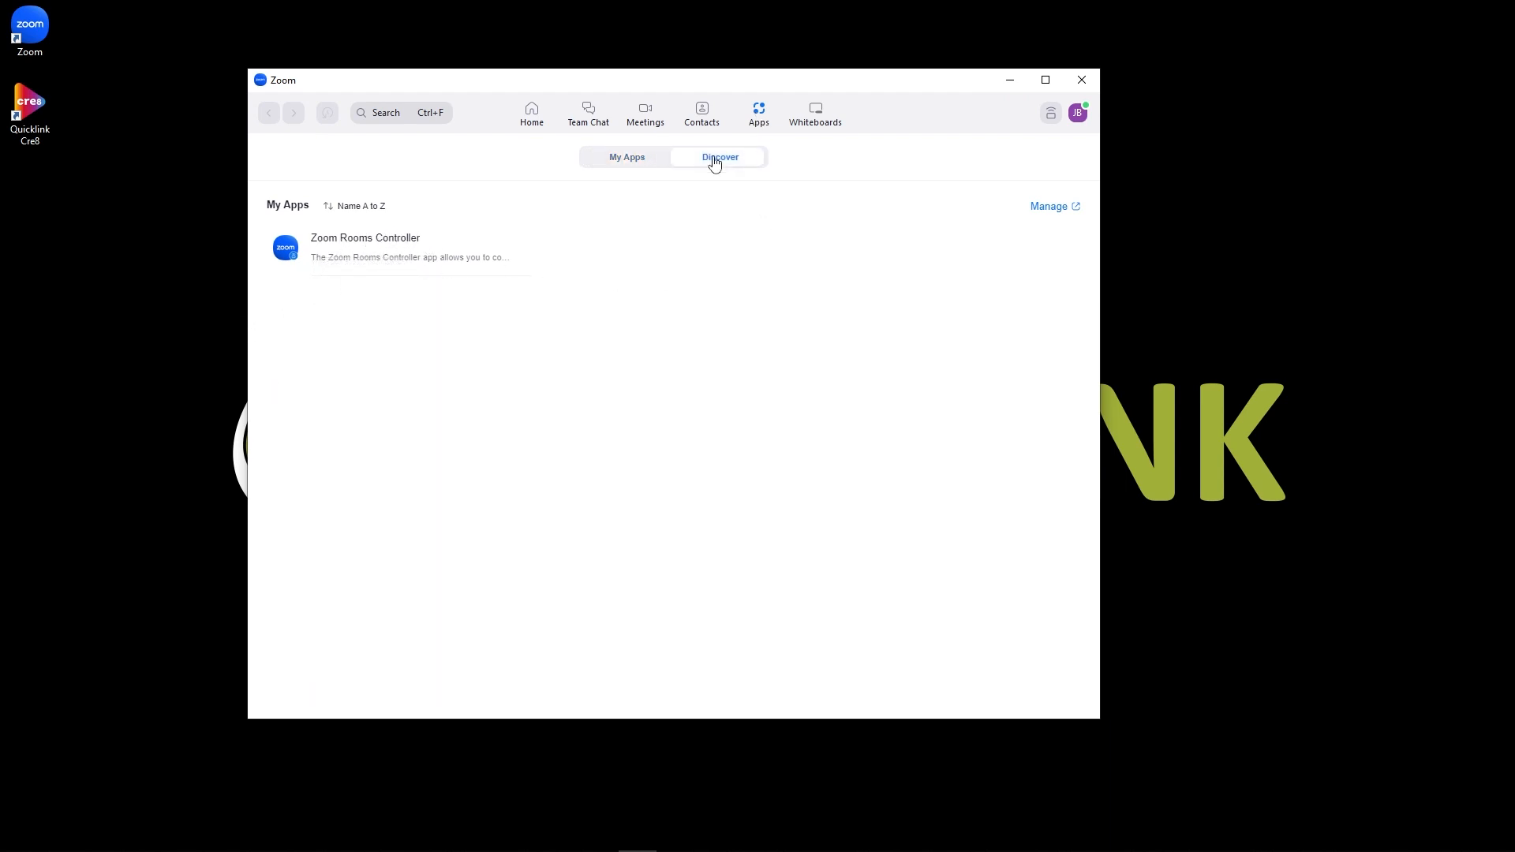
{"action": "left_click", "coordinate": [296, 205]}
{"action": "type", "text": "zoom room"}
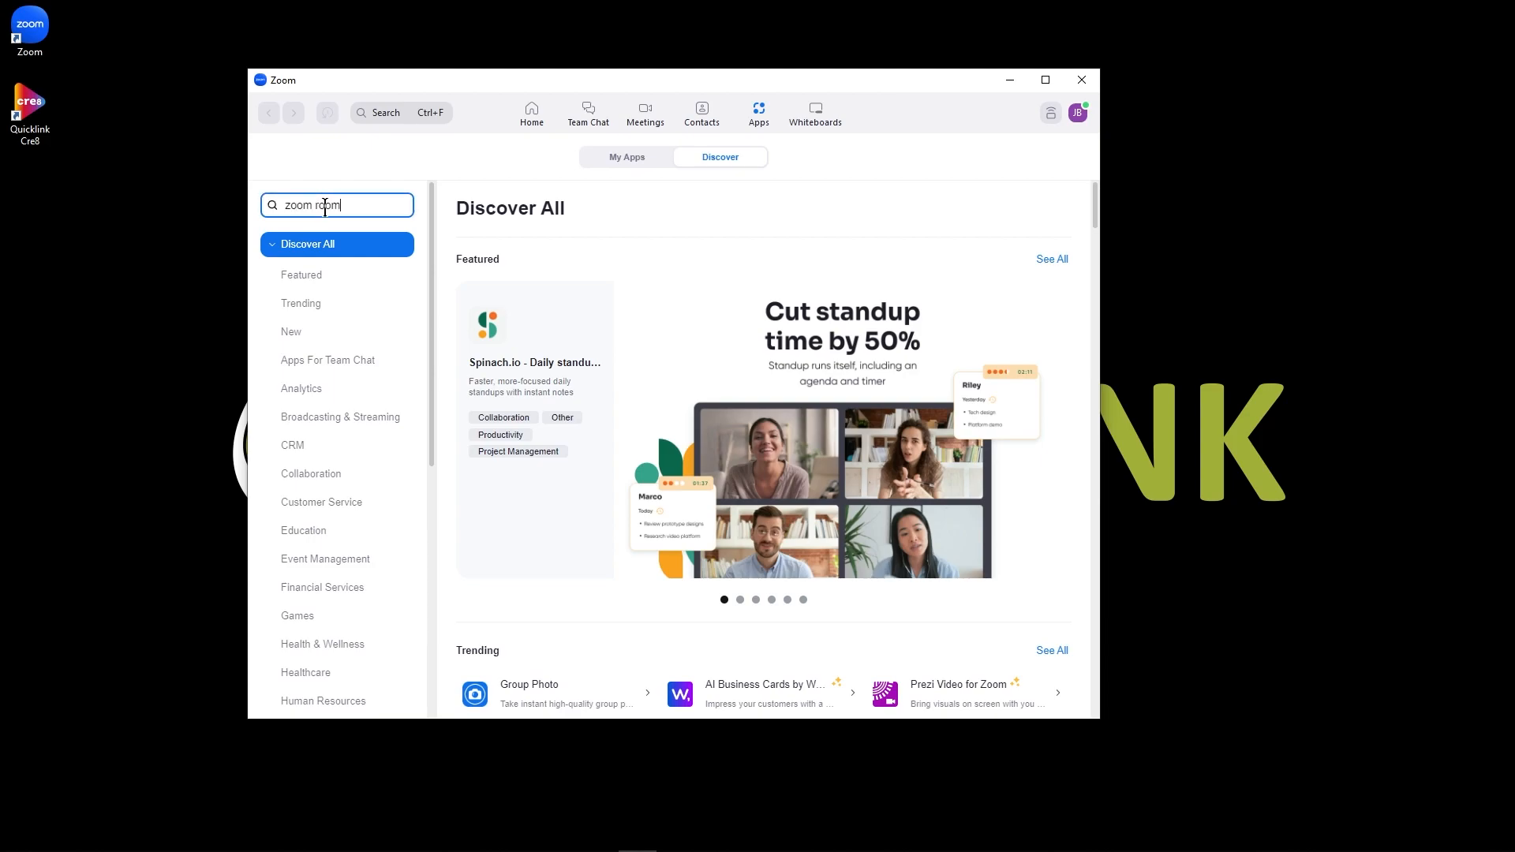
{"action": "key", "text": "Return"}
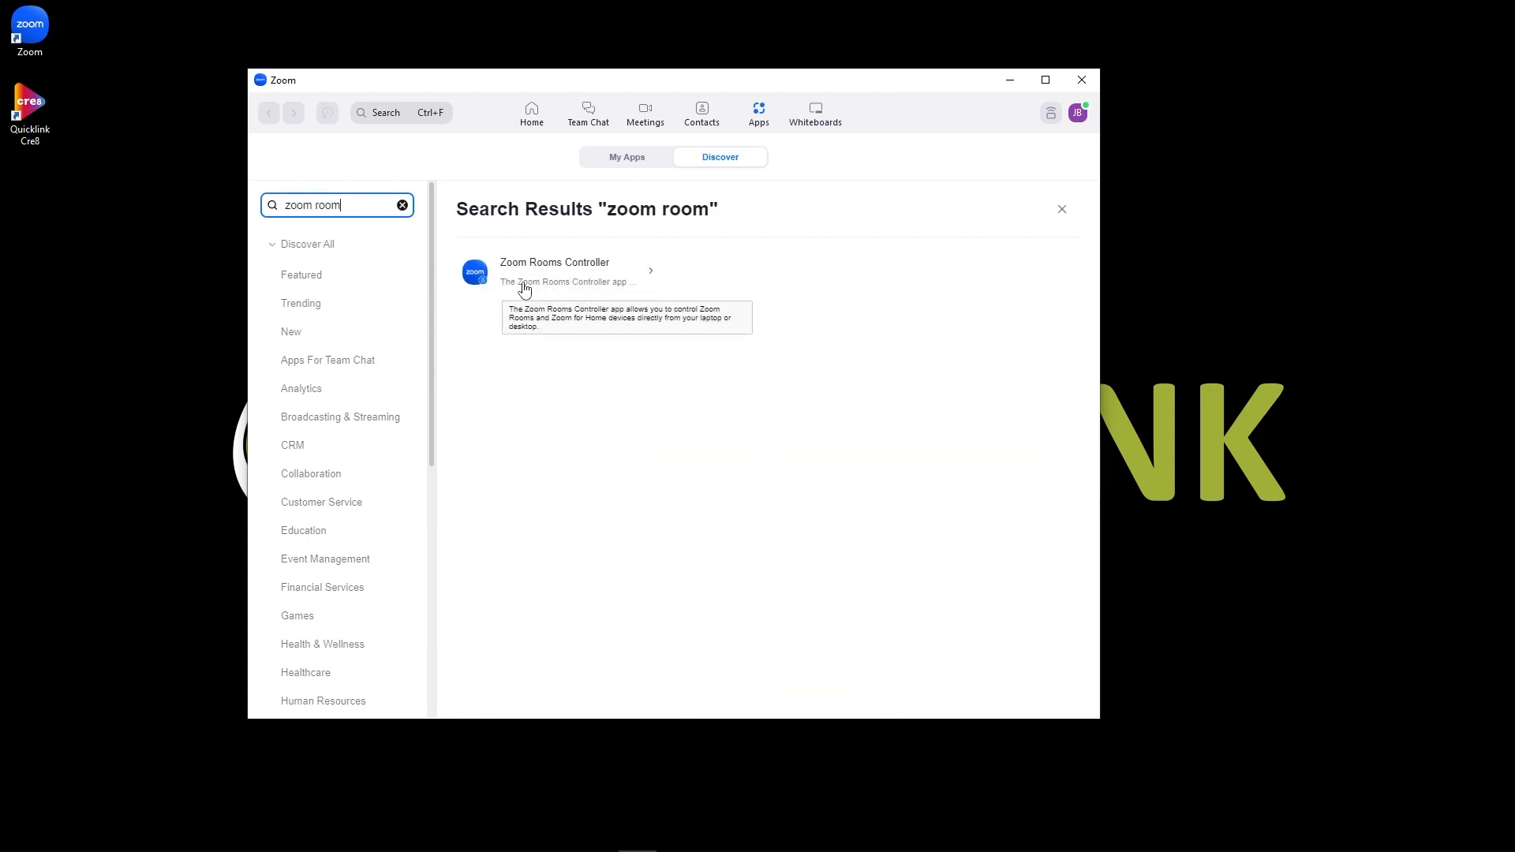
- Open the installed Zoom Rooms Controller app and pair it with the nearby room using the sharing key from the room's display
{"action": "left_click", "coordinate": [629, 159]}
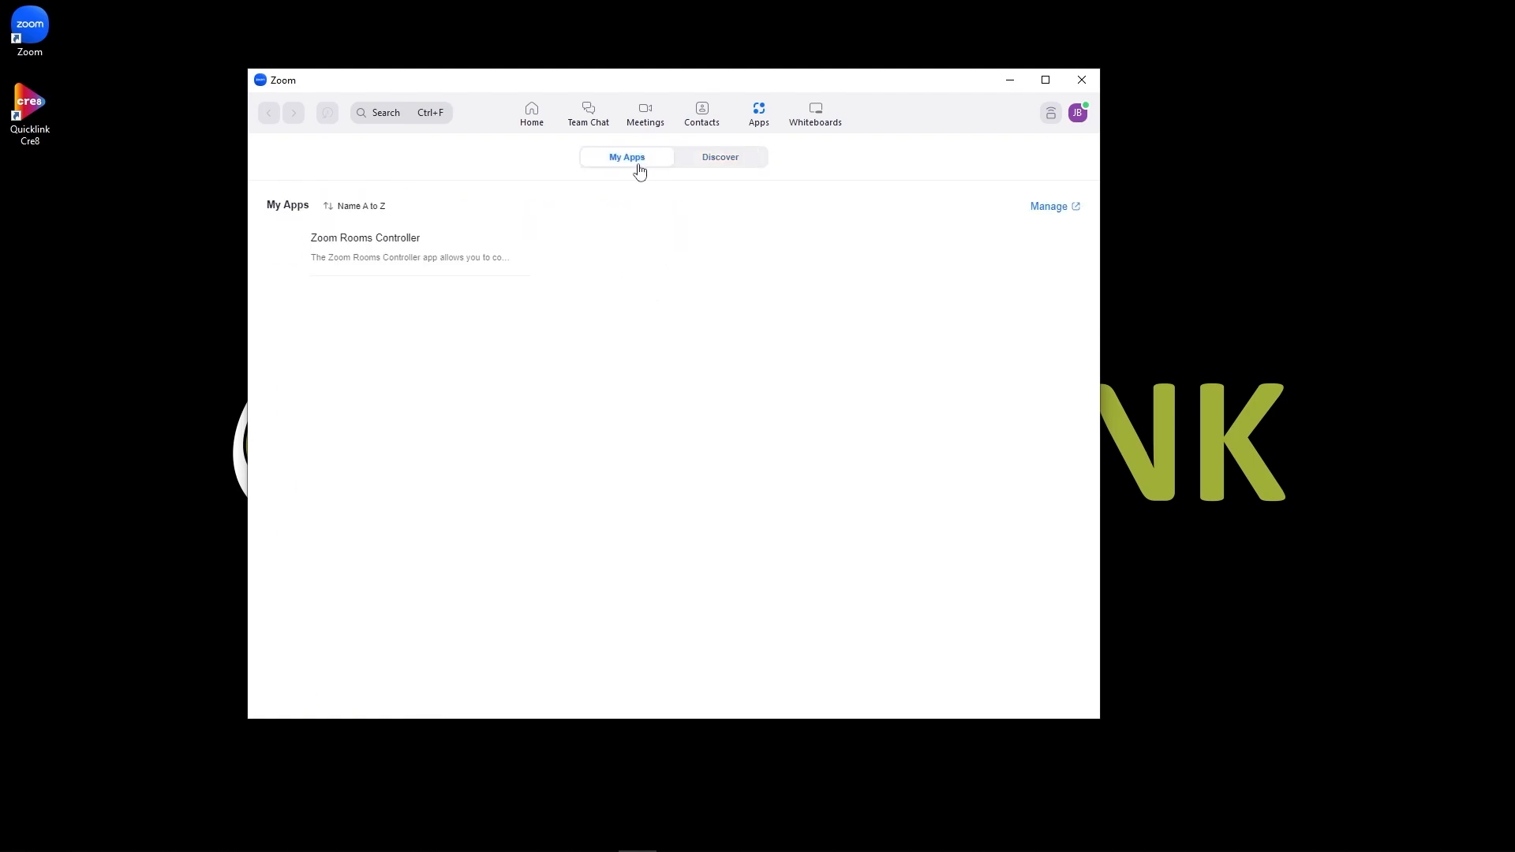
{"action": "left_click", "coordinate": [368, 254]}
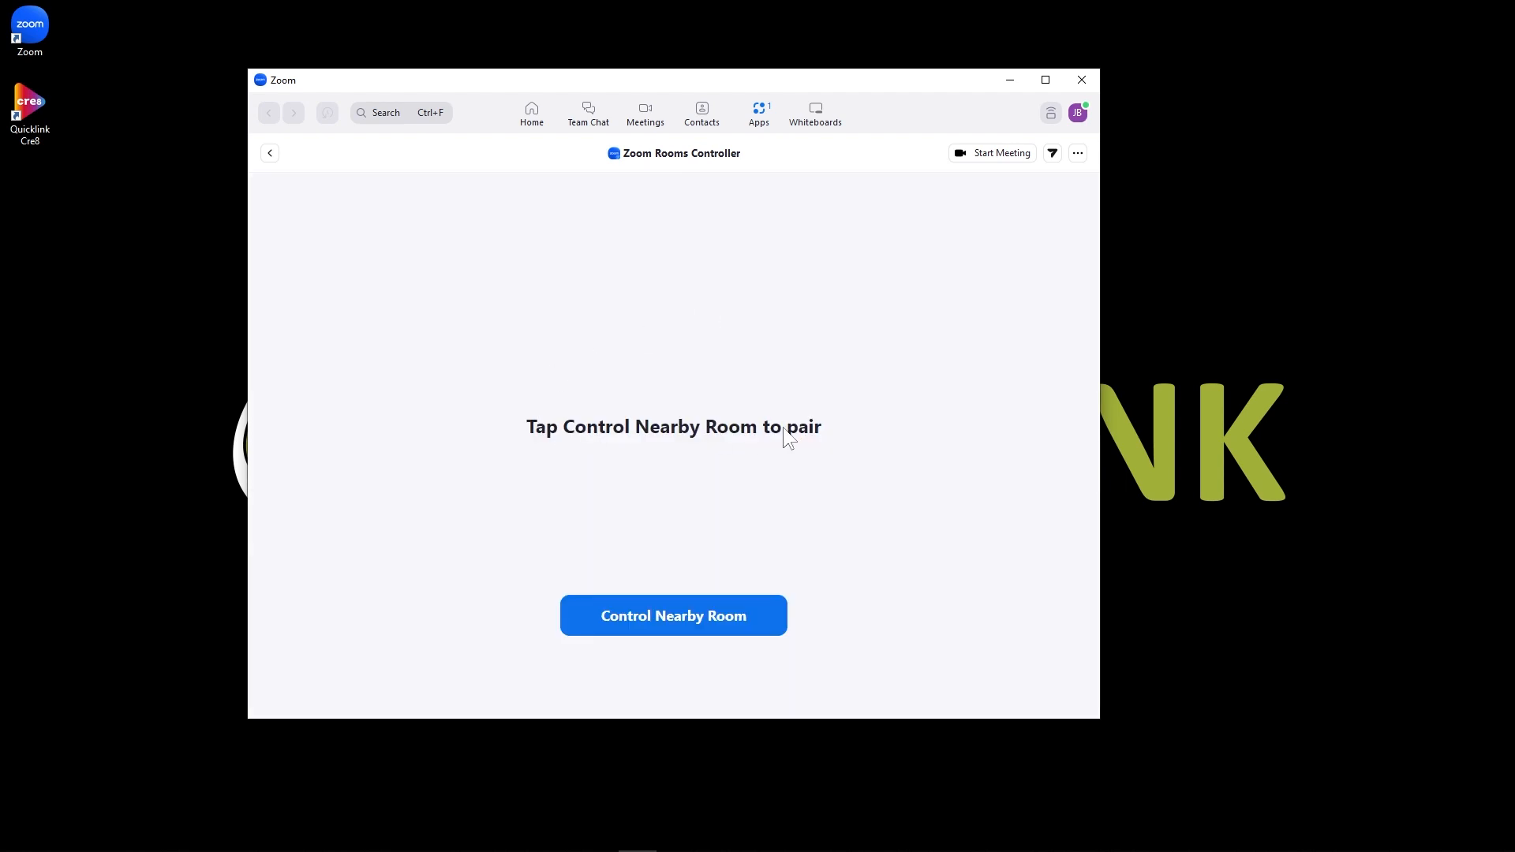
{"action": "left_click", "coordinate": [701, 621]}
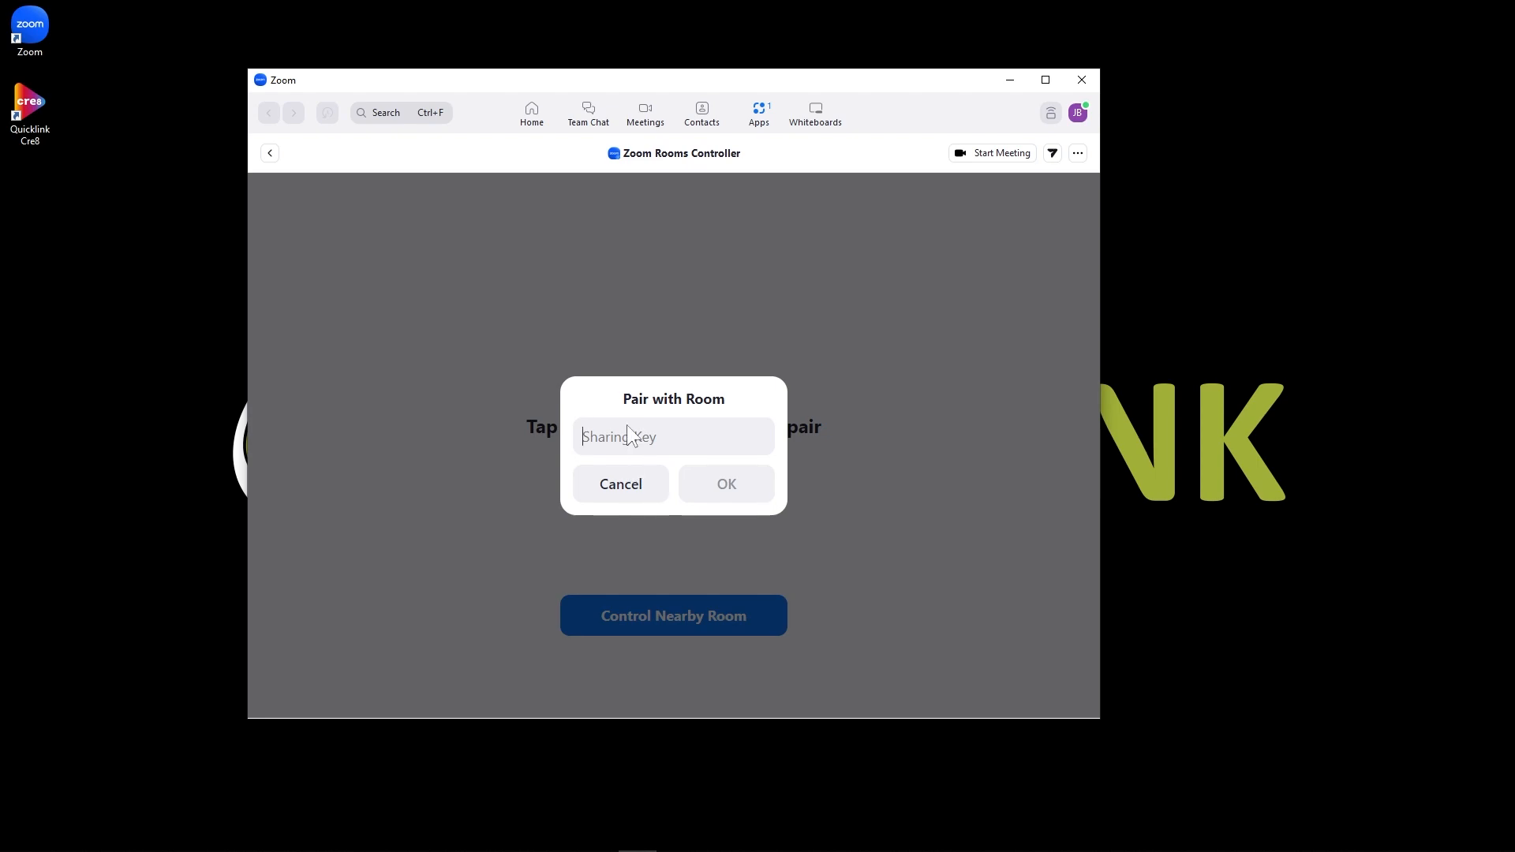
{"action": "key", "text": "super+Tab"}
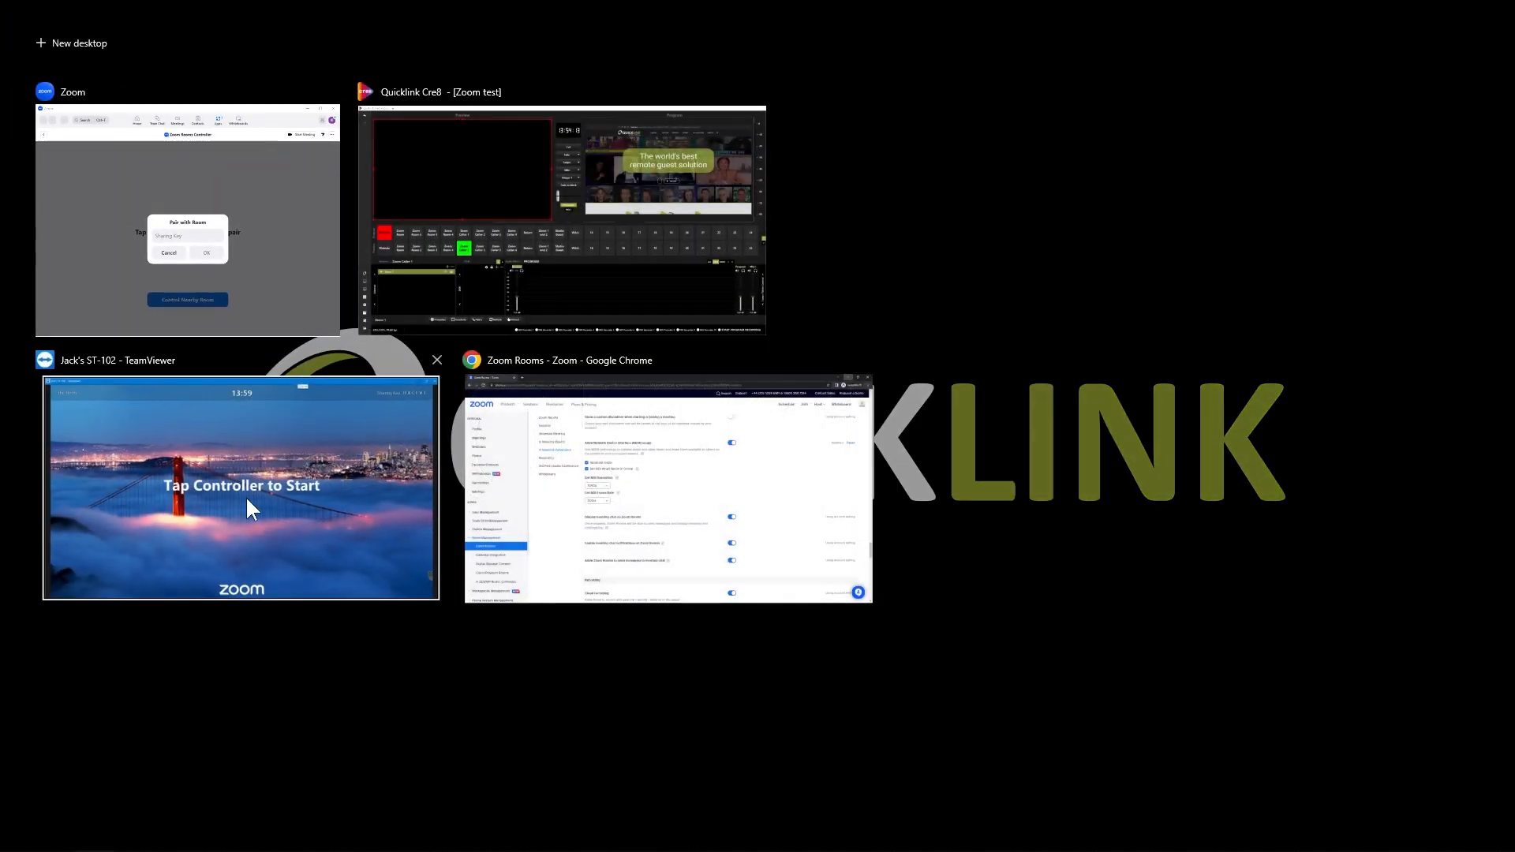
{"action": "left_click", "coordinate": [245, 496]}
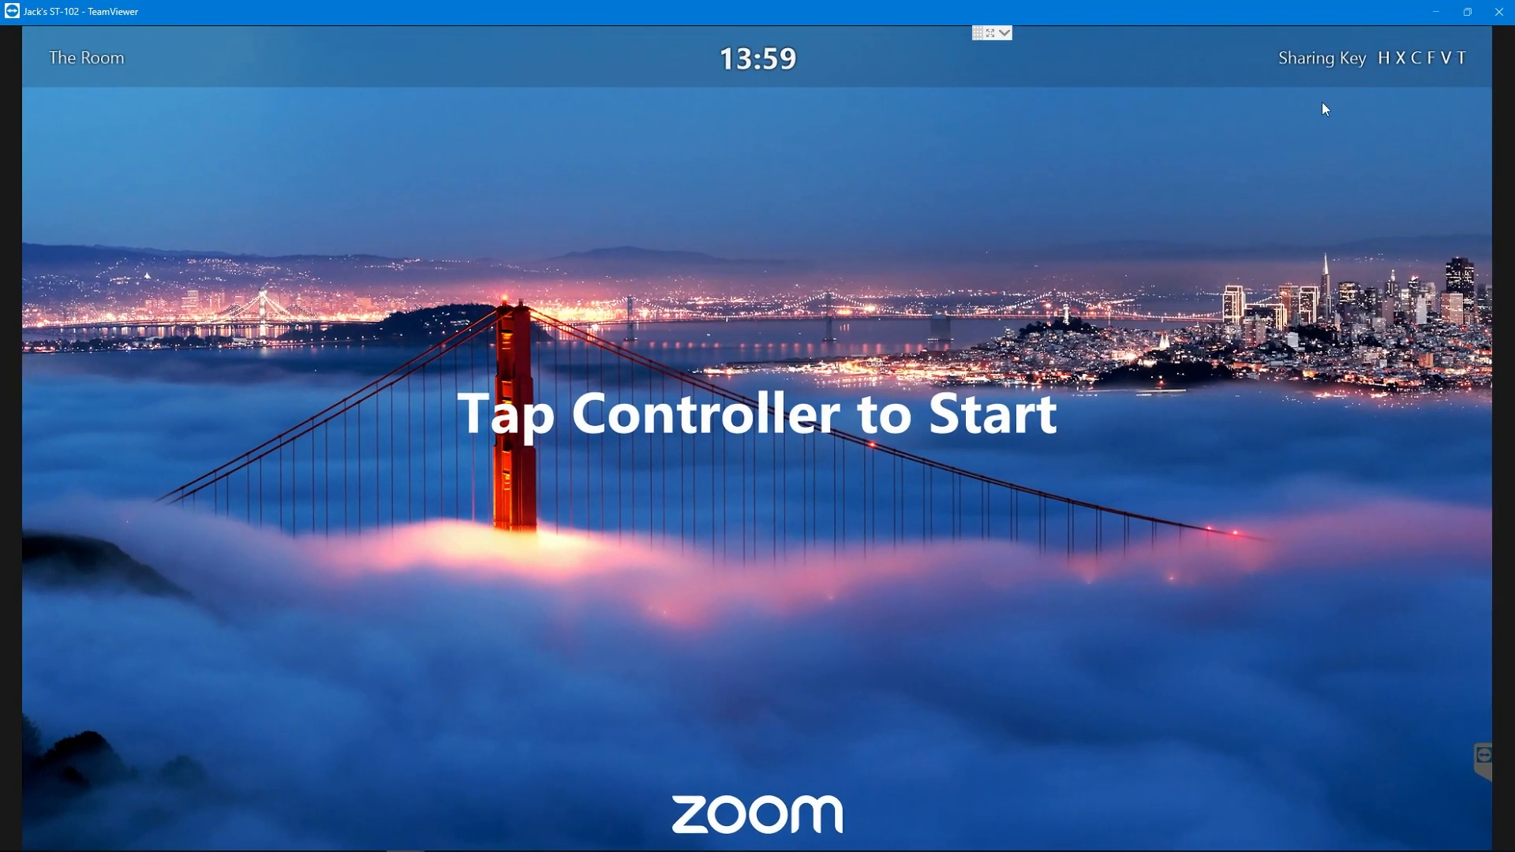
{"action": "key", "text": "super+Tab"}
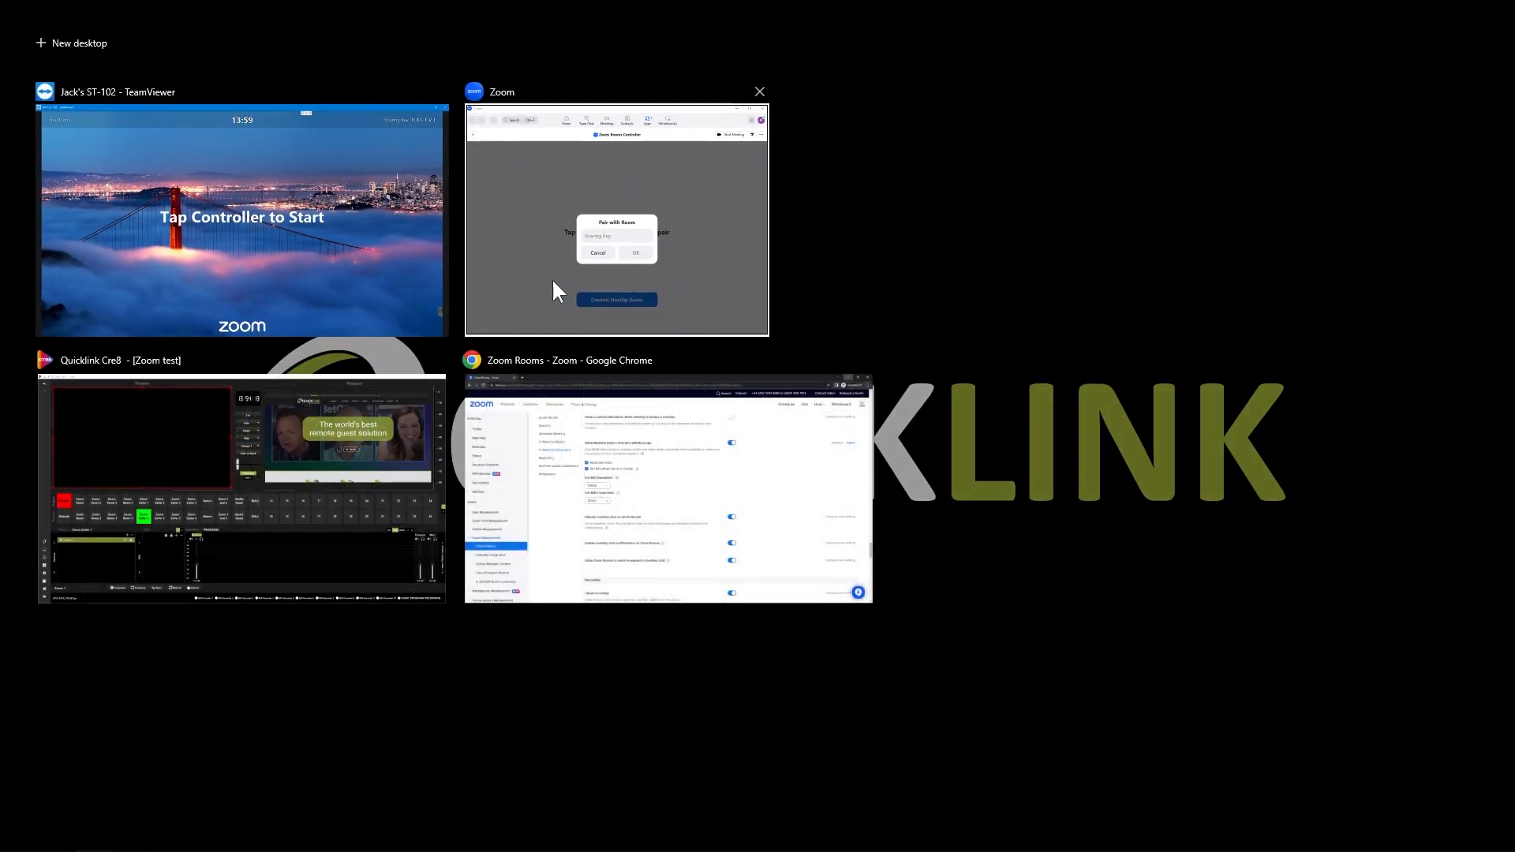
{"action": "left_click", "coordinate": [567, 284]}
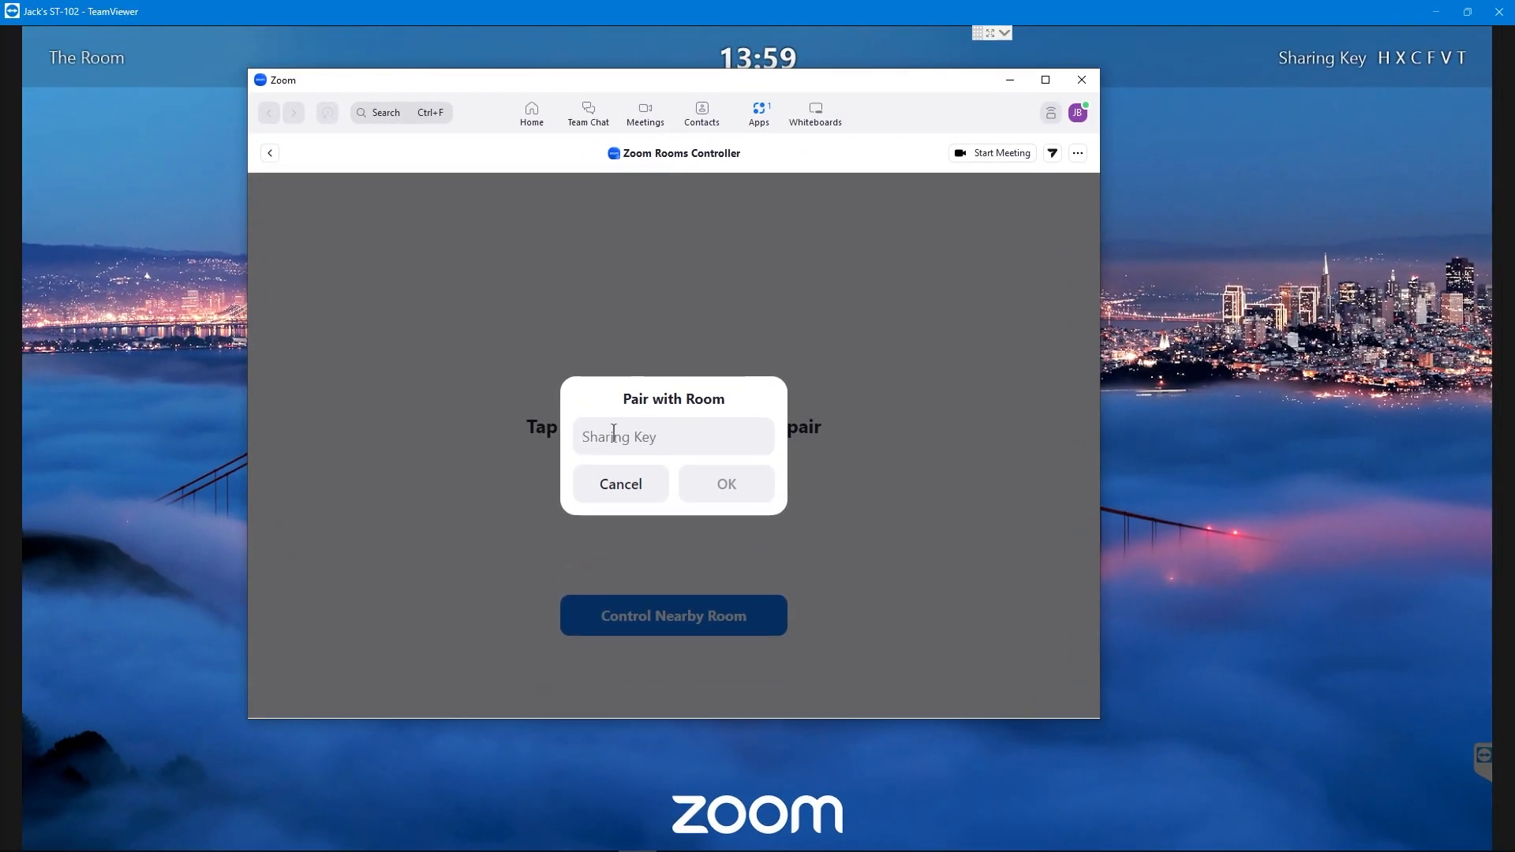
{"action": "type", "text": "HXCFVT"}
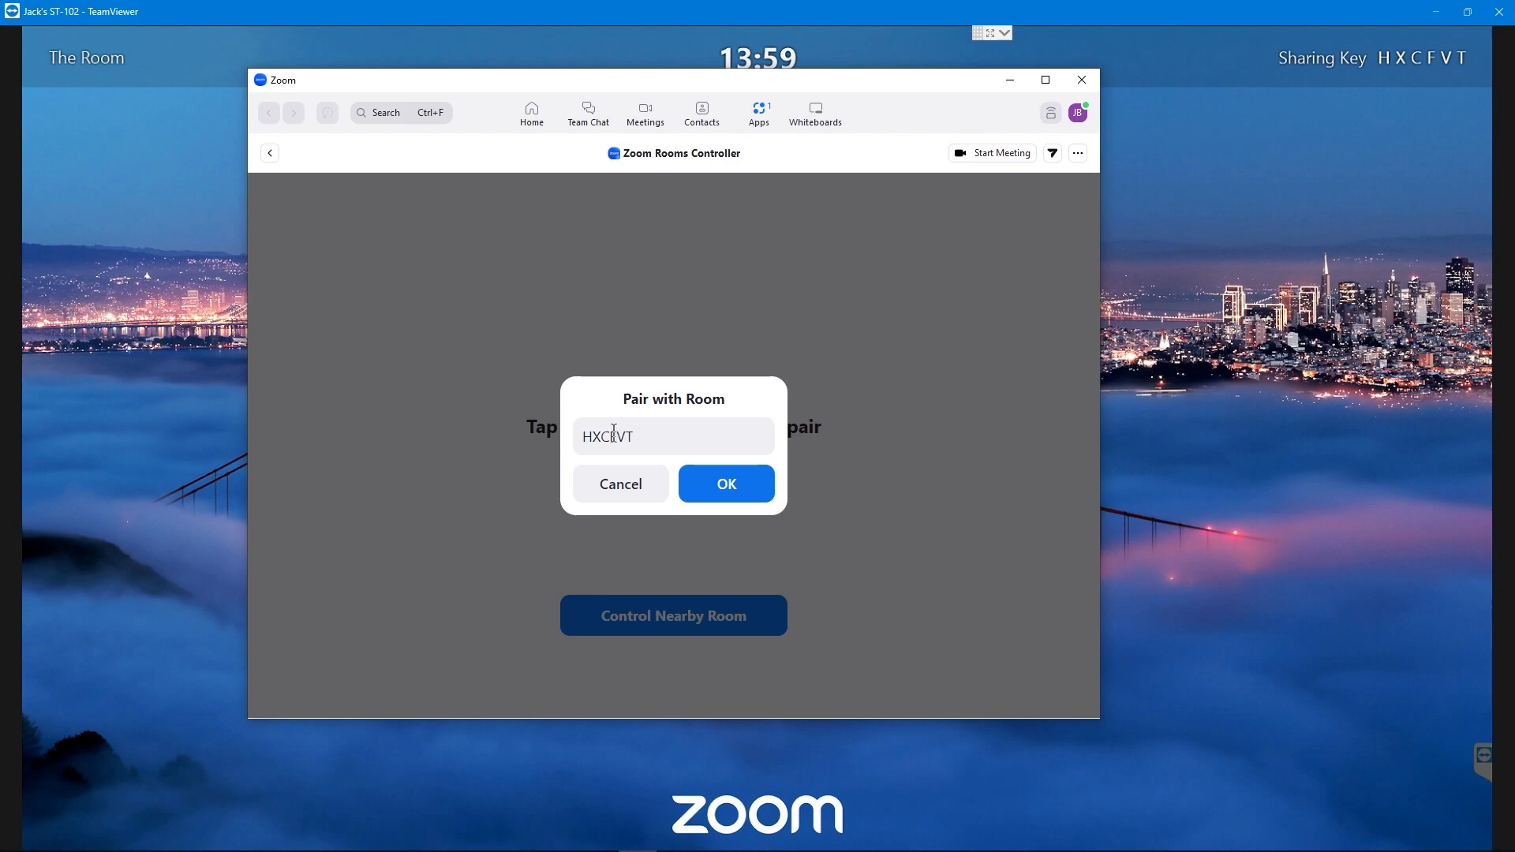
{"action": "left_click", "coordinate": [770, 487]}
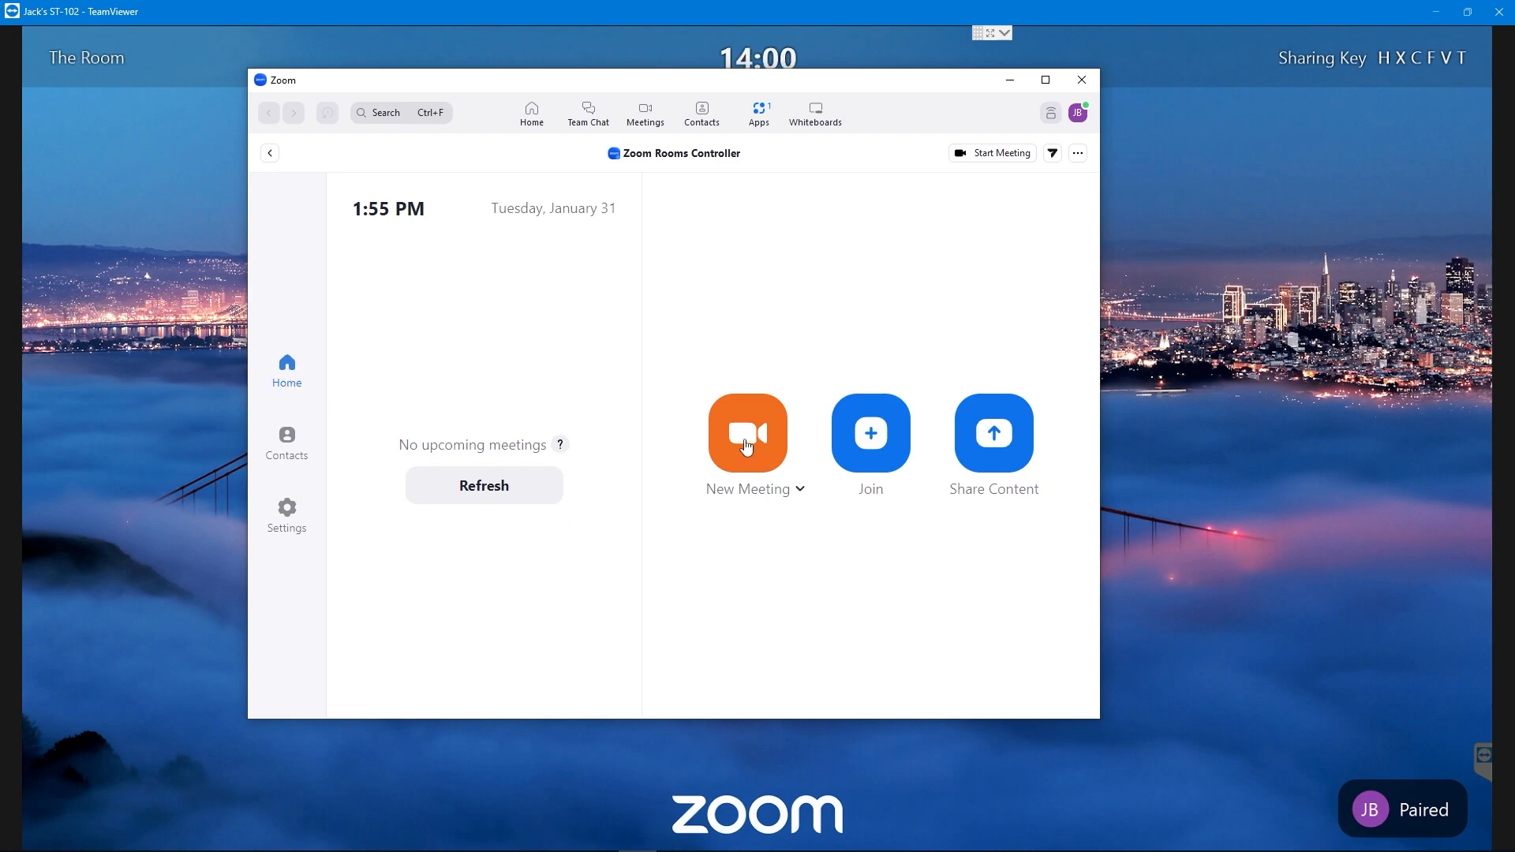
- Review the controller's contacts, general settings and advanced NDI settings, and return to its home page
{"action": "left_click", "coordinate": [285, 450]}
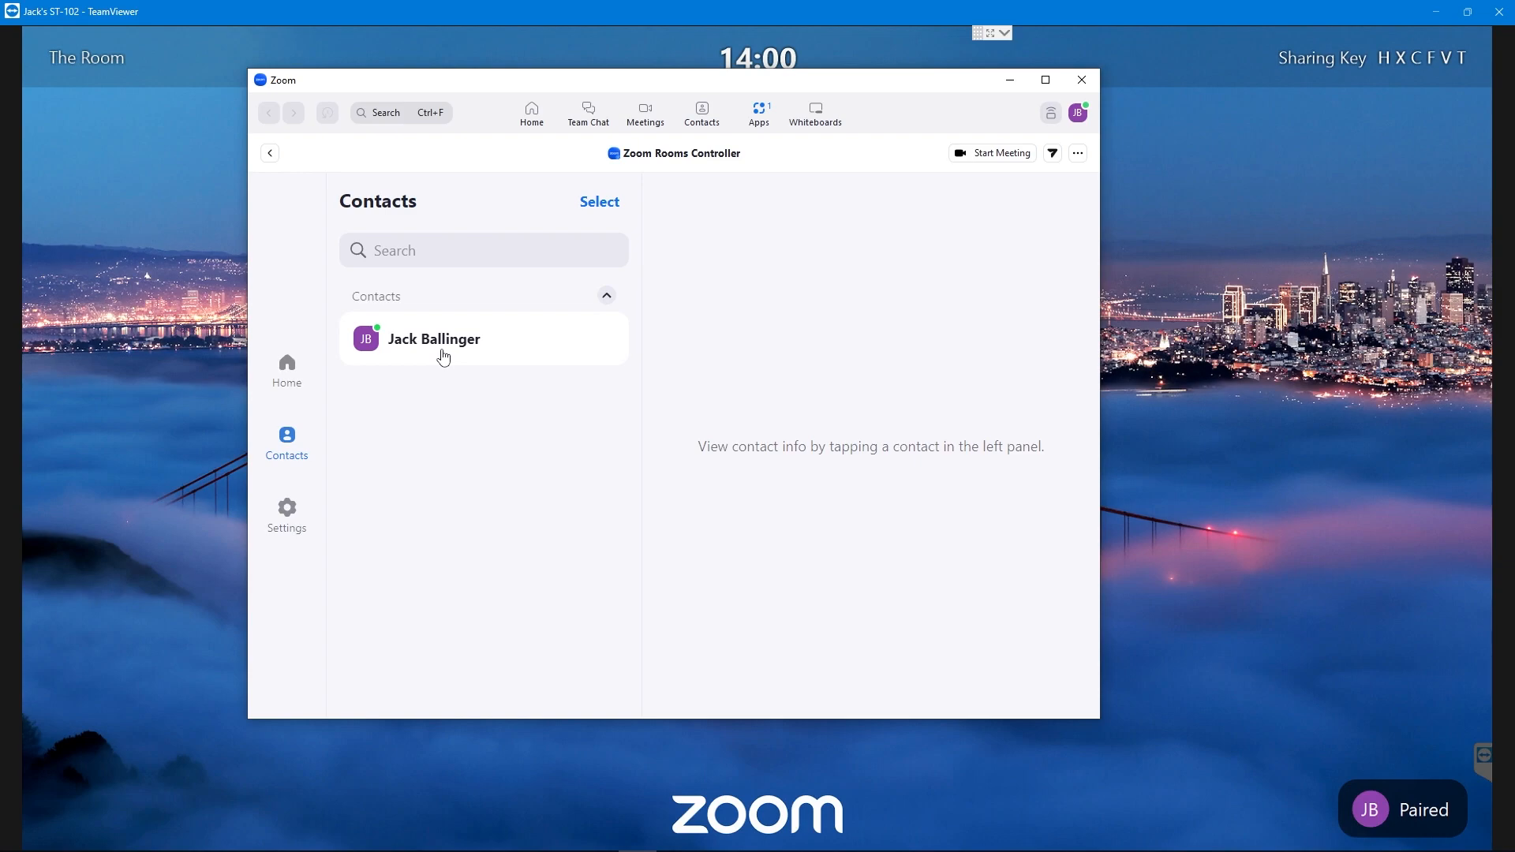
{"action": "left_click", "coordinate": [278, 532]}
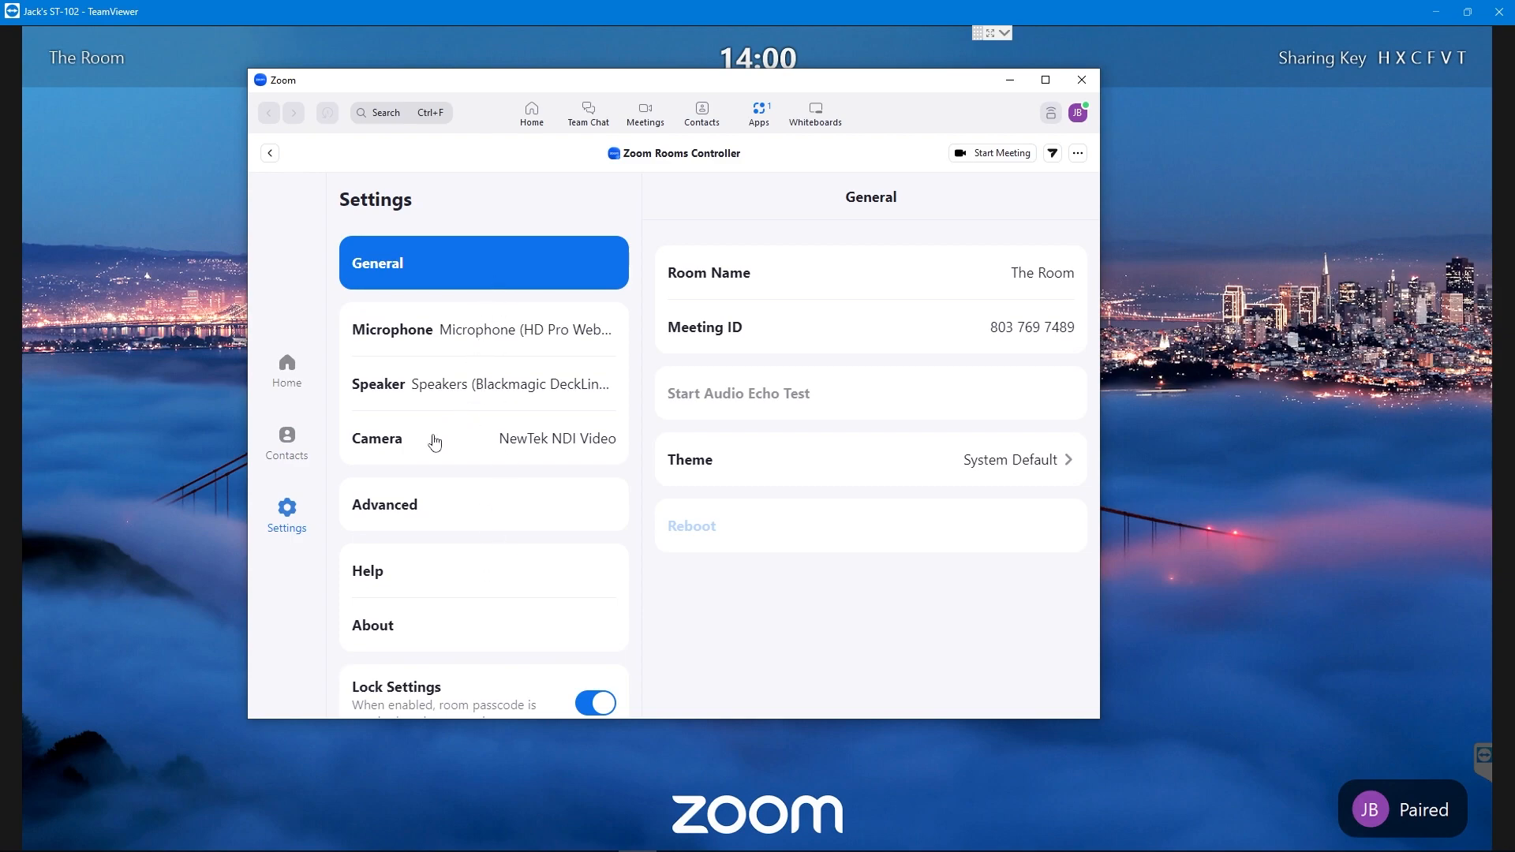
{"action": "left_click", "coordinate": [482, 515]}
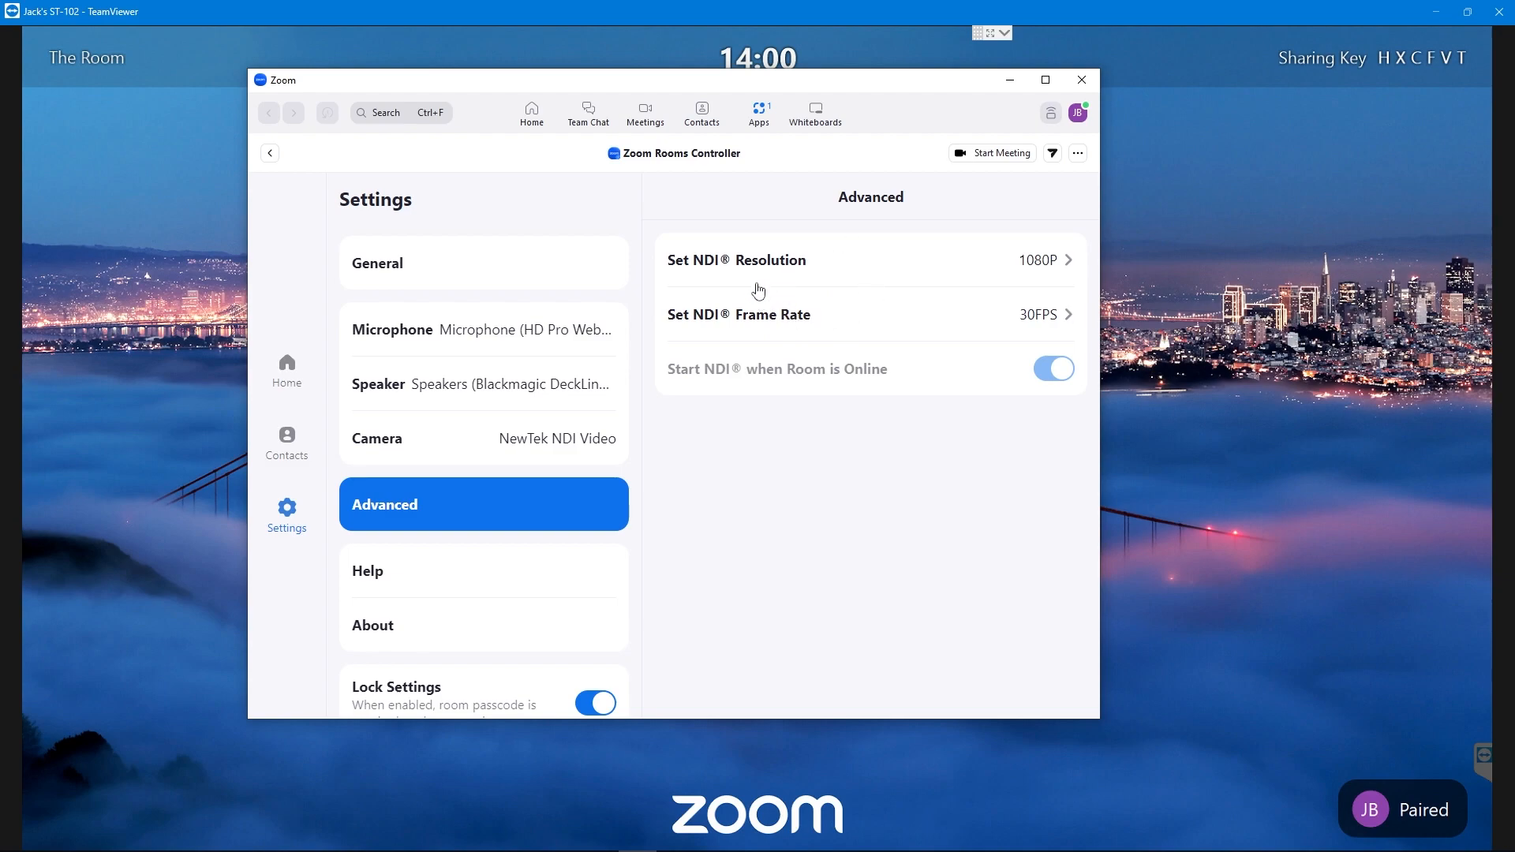
{"action": "left_click", "coordinate": [282, 377]}
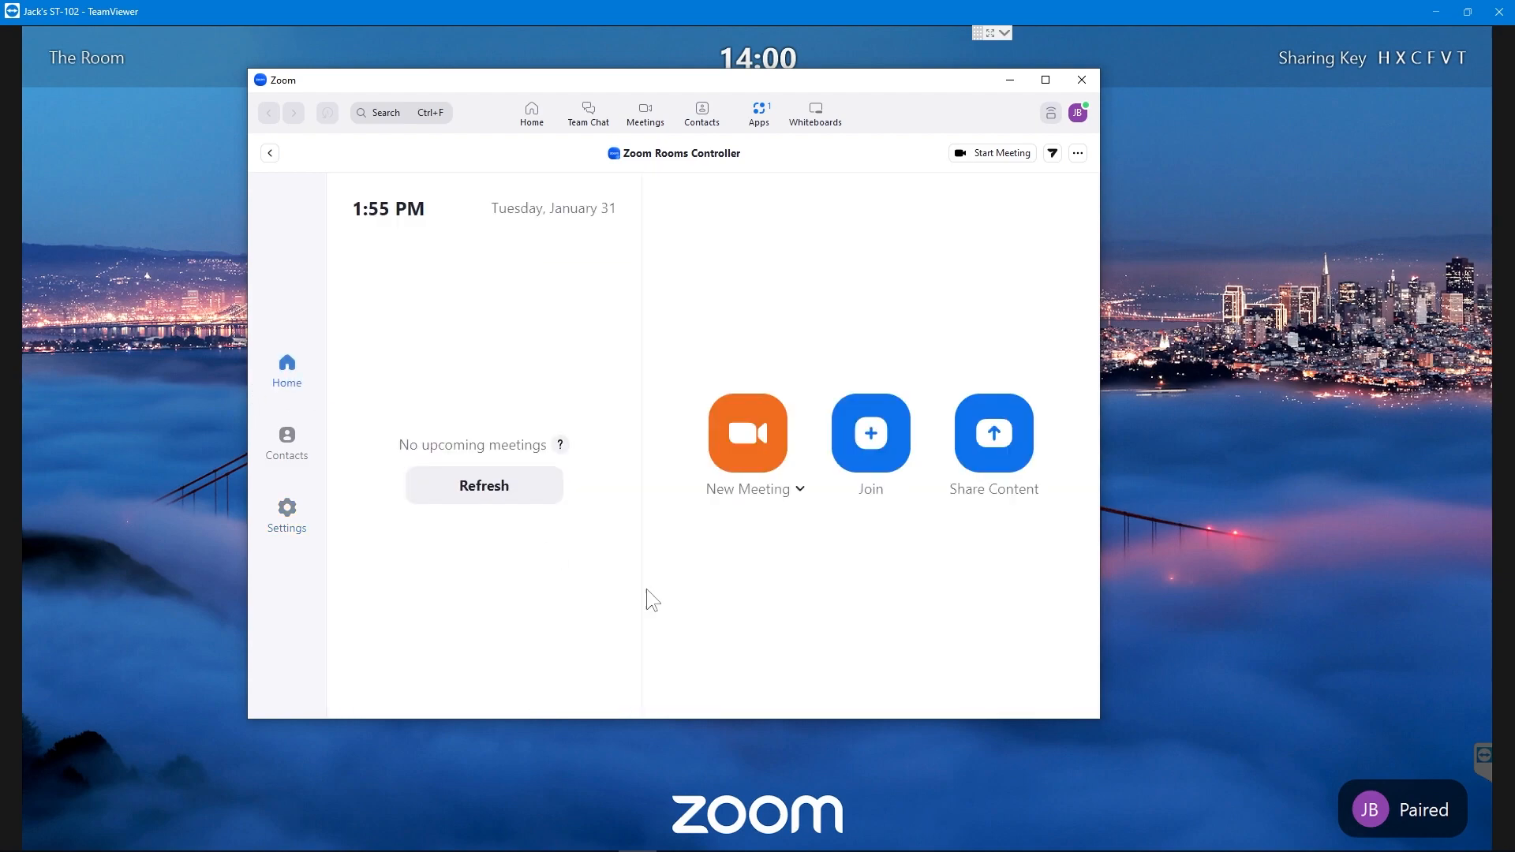
- Start a new meeting in the Zoom Room and switch the room's camera to HD Pro Webcam C920
{"action": "left_click", "coordinate": [751, 438]}
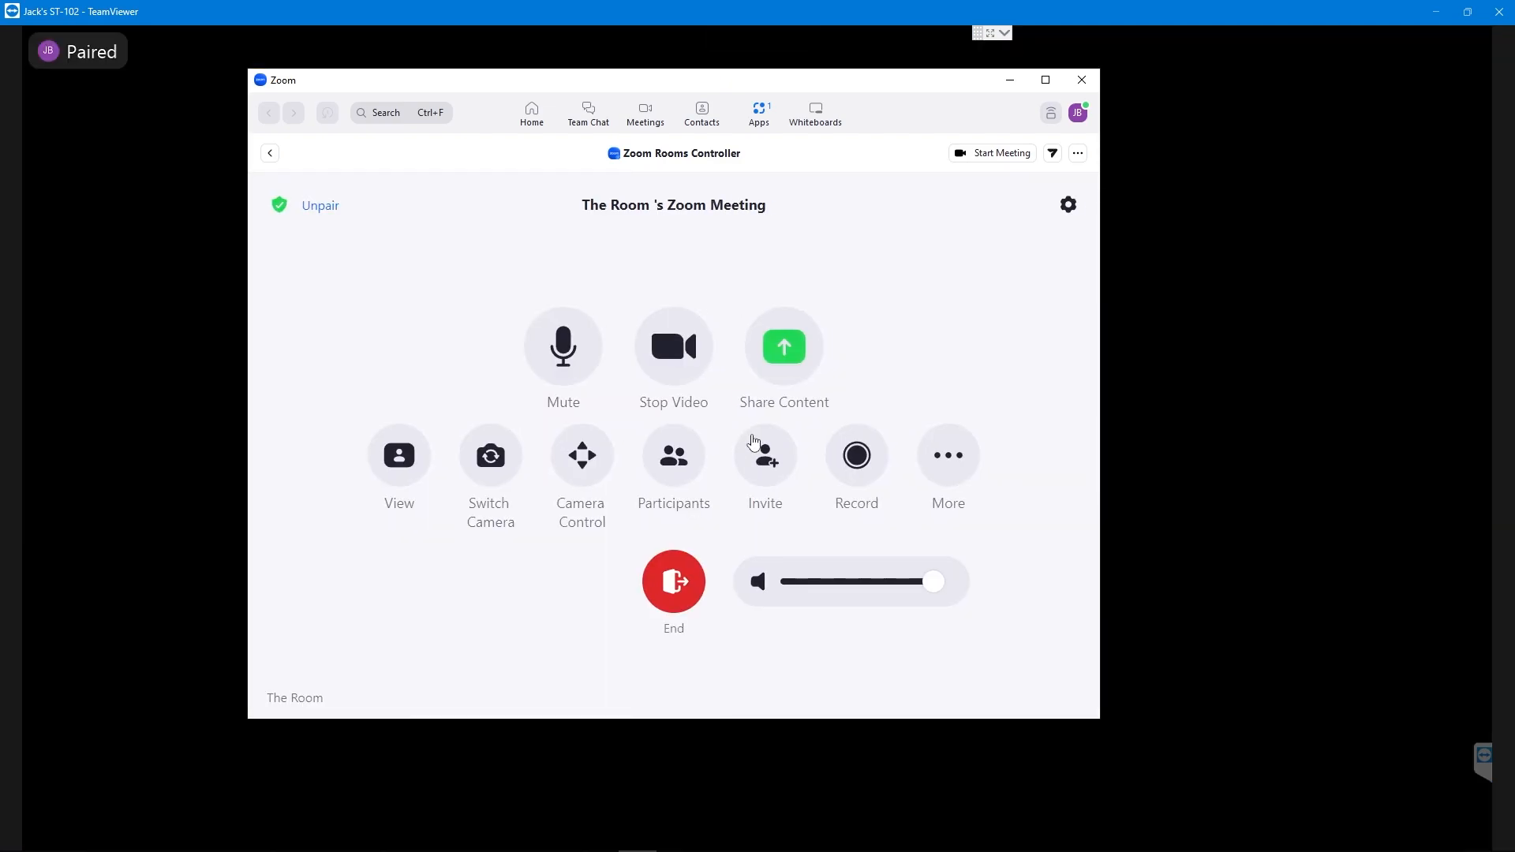
{"action": "left_click", "coordinate": [584, 457]}
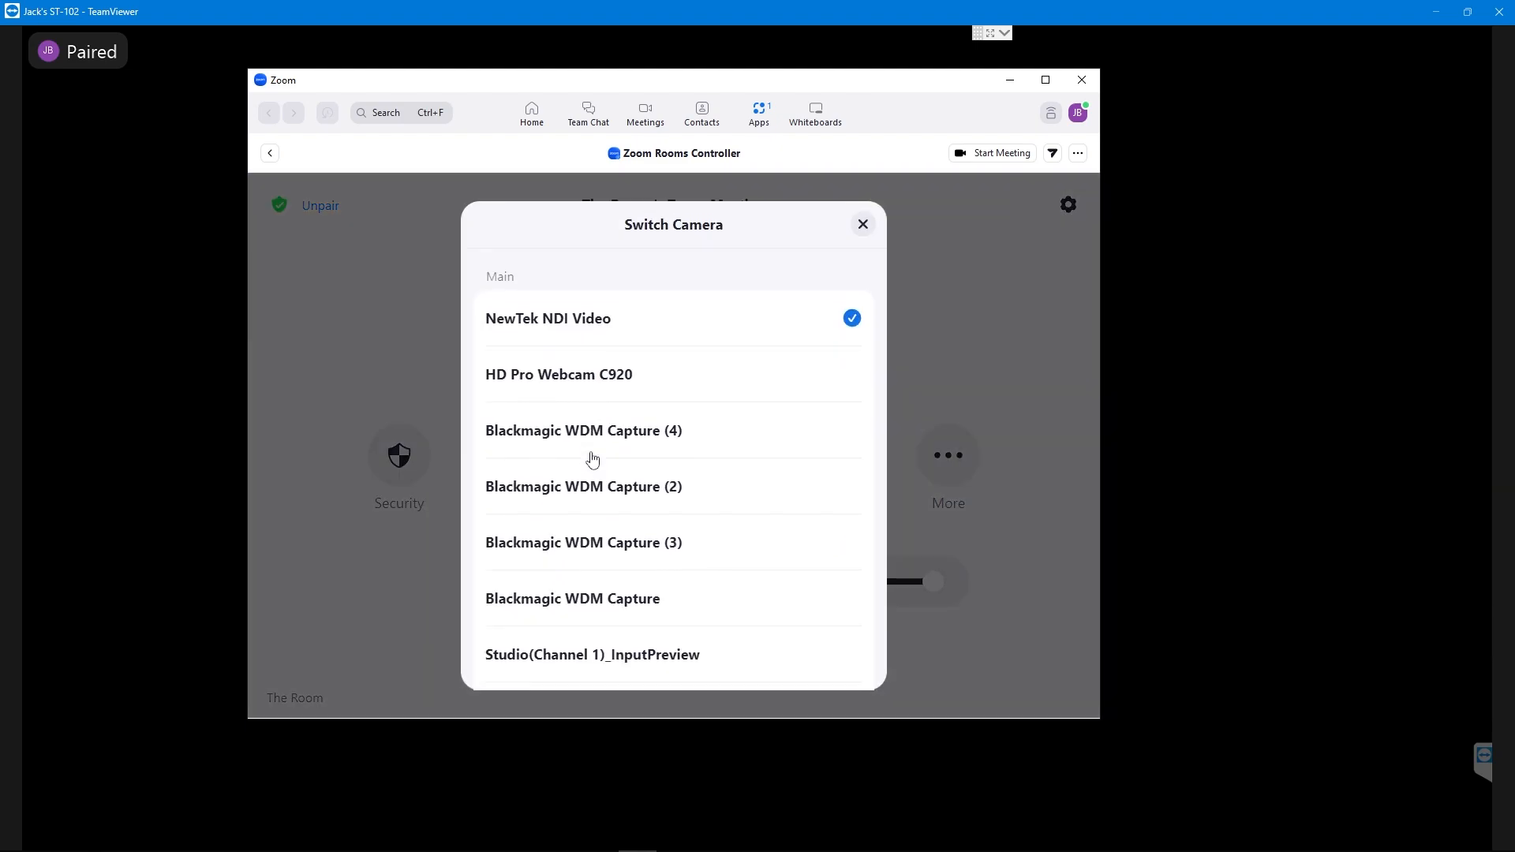
{"action": "left_click", "coordinate": [654, 379]}
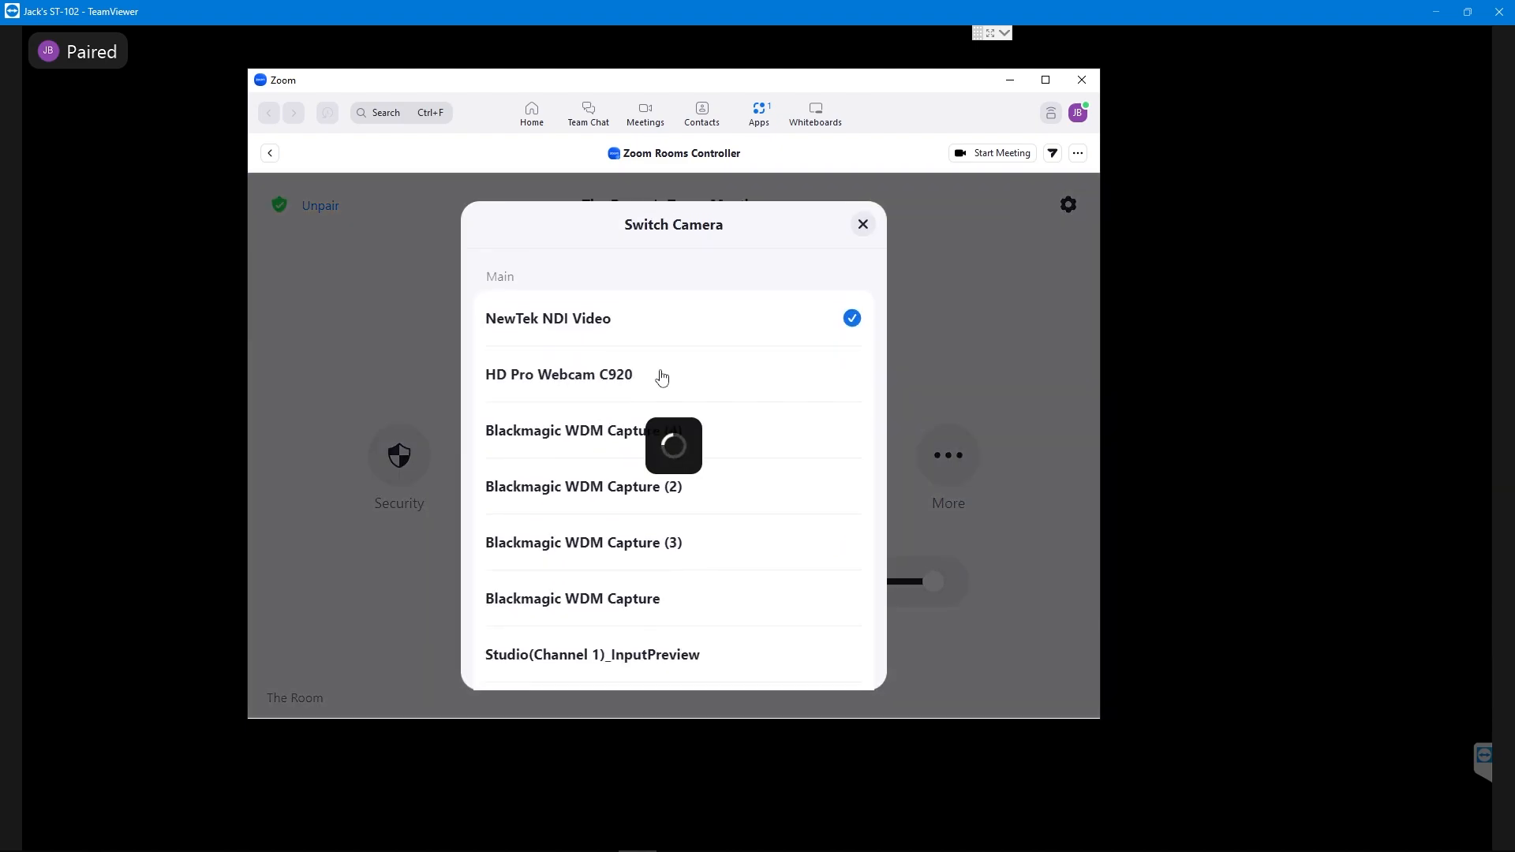
{"action": "left_click", "coordinate": [862, 225]}
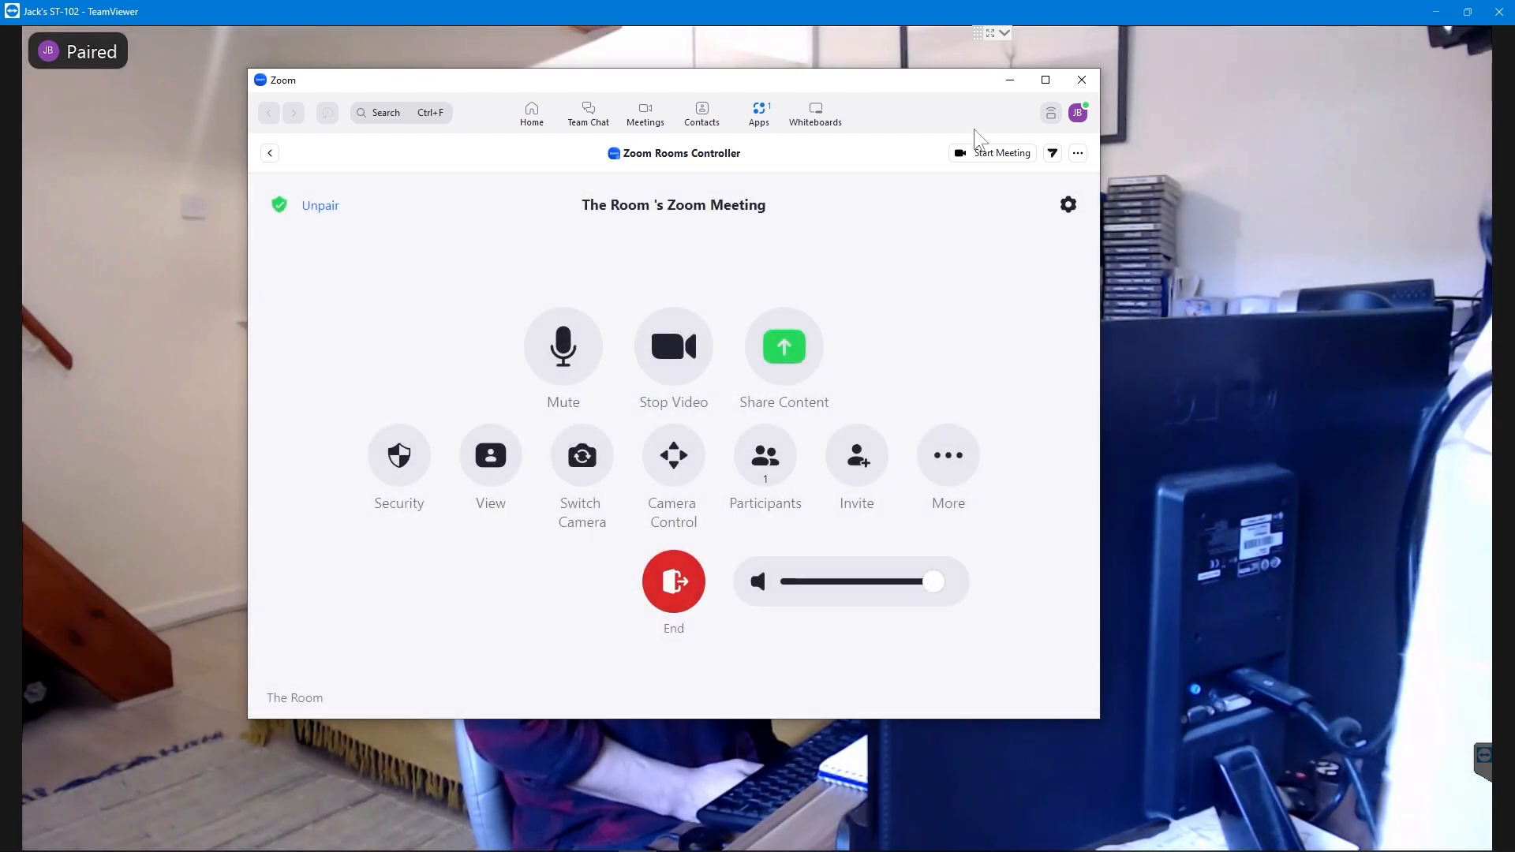
{"action": "left_click_drag", "start_coordinate": [890, 90], "coordinate": [965, 851]}
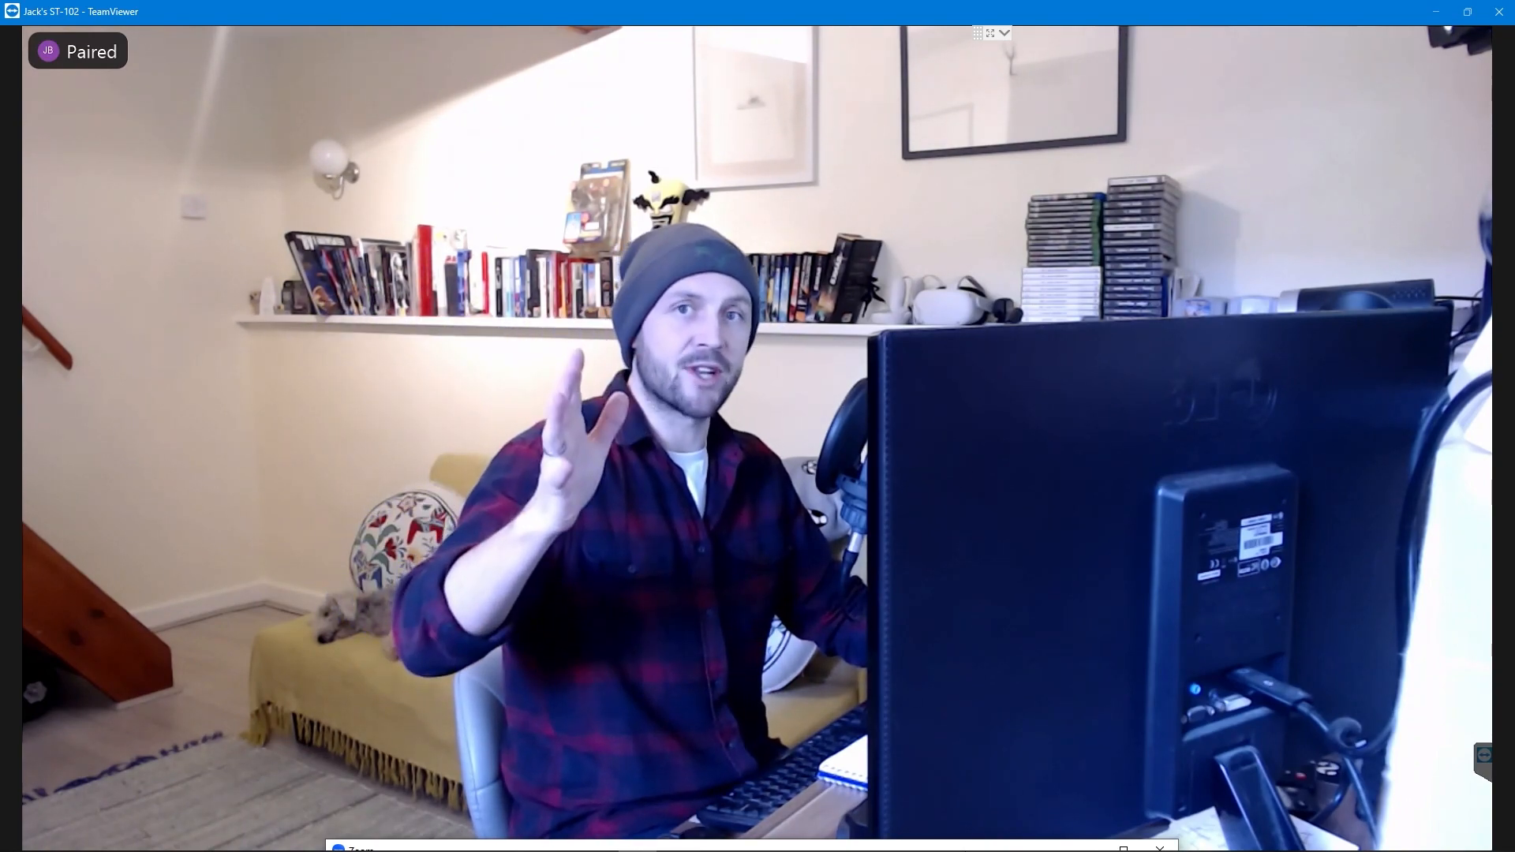
{"action": "left_click_drag", "start_coordinate": [969, 845], "coordinate": [977, 118]}
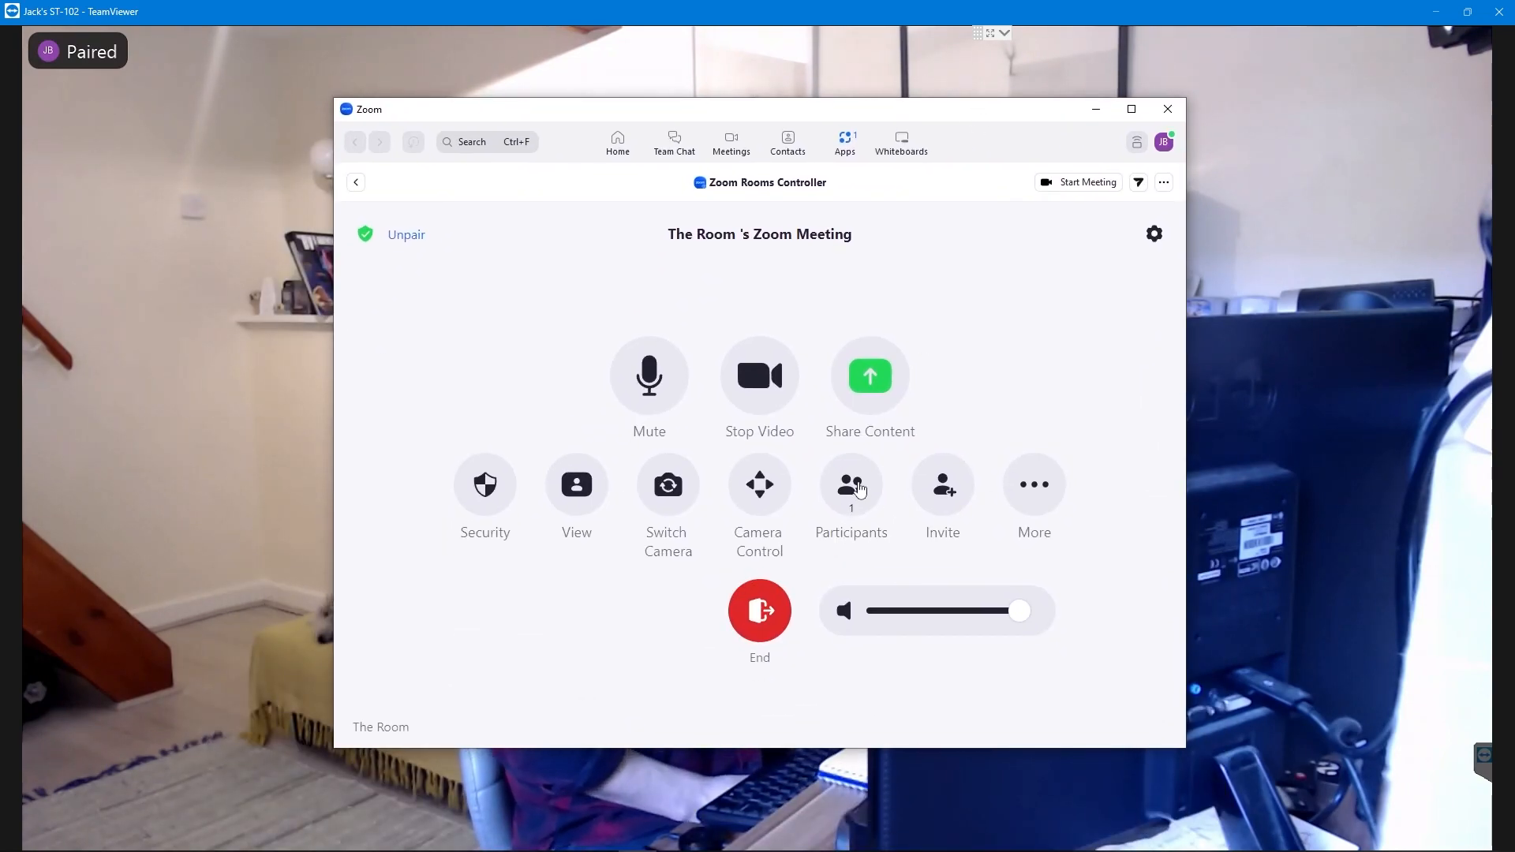
- Review the meeting's email invitation option, and invite the listed contact to the room's meeting
{"action": "left_click", "coordinate": [943, 489]}
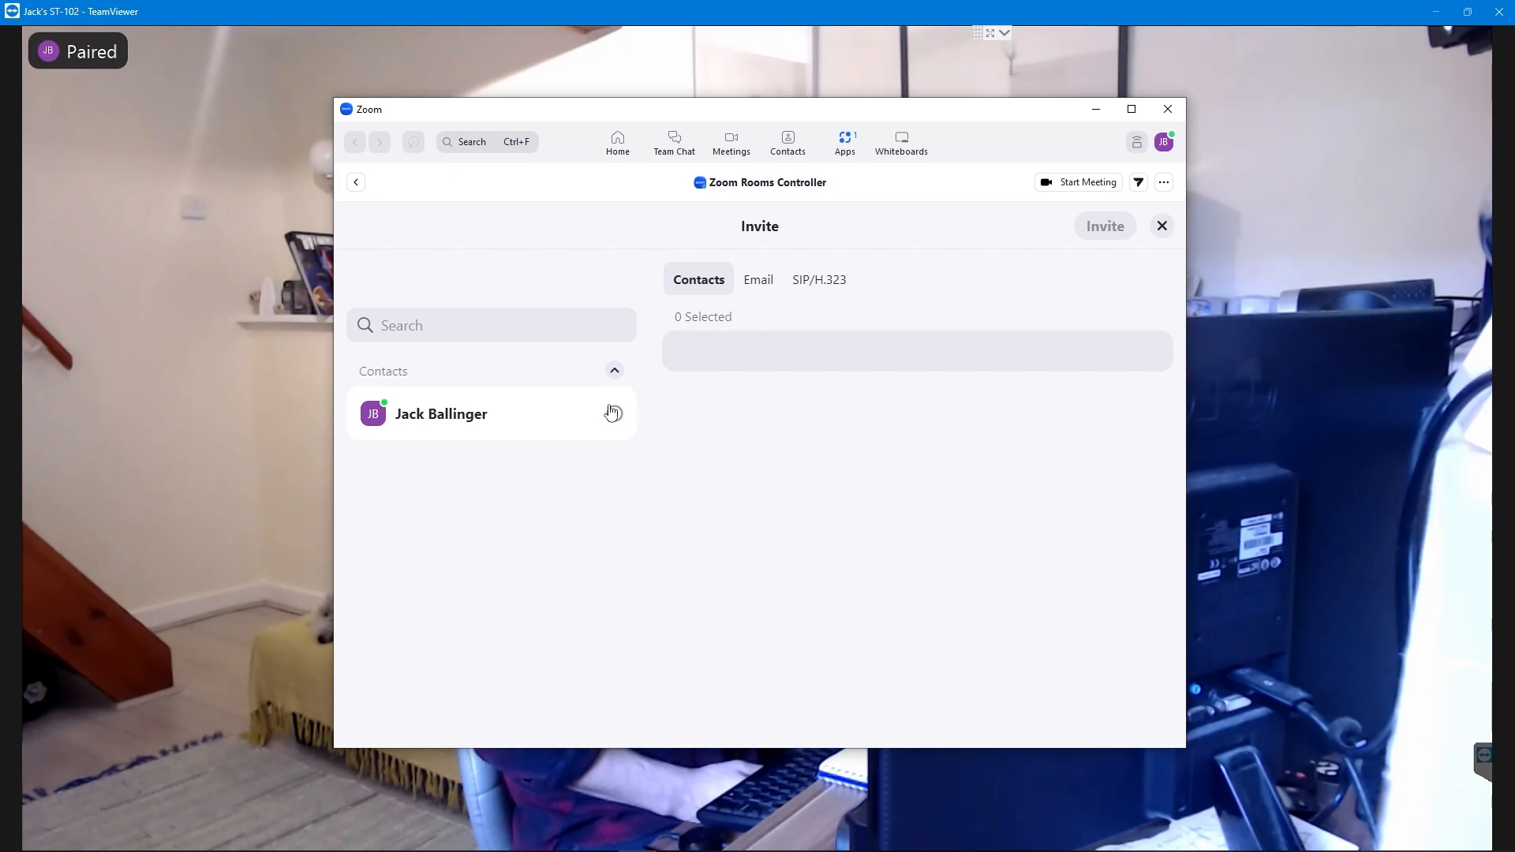
{"action": "left_click", "coordinate": [754, 286]}
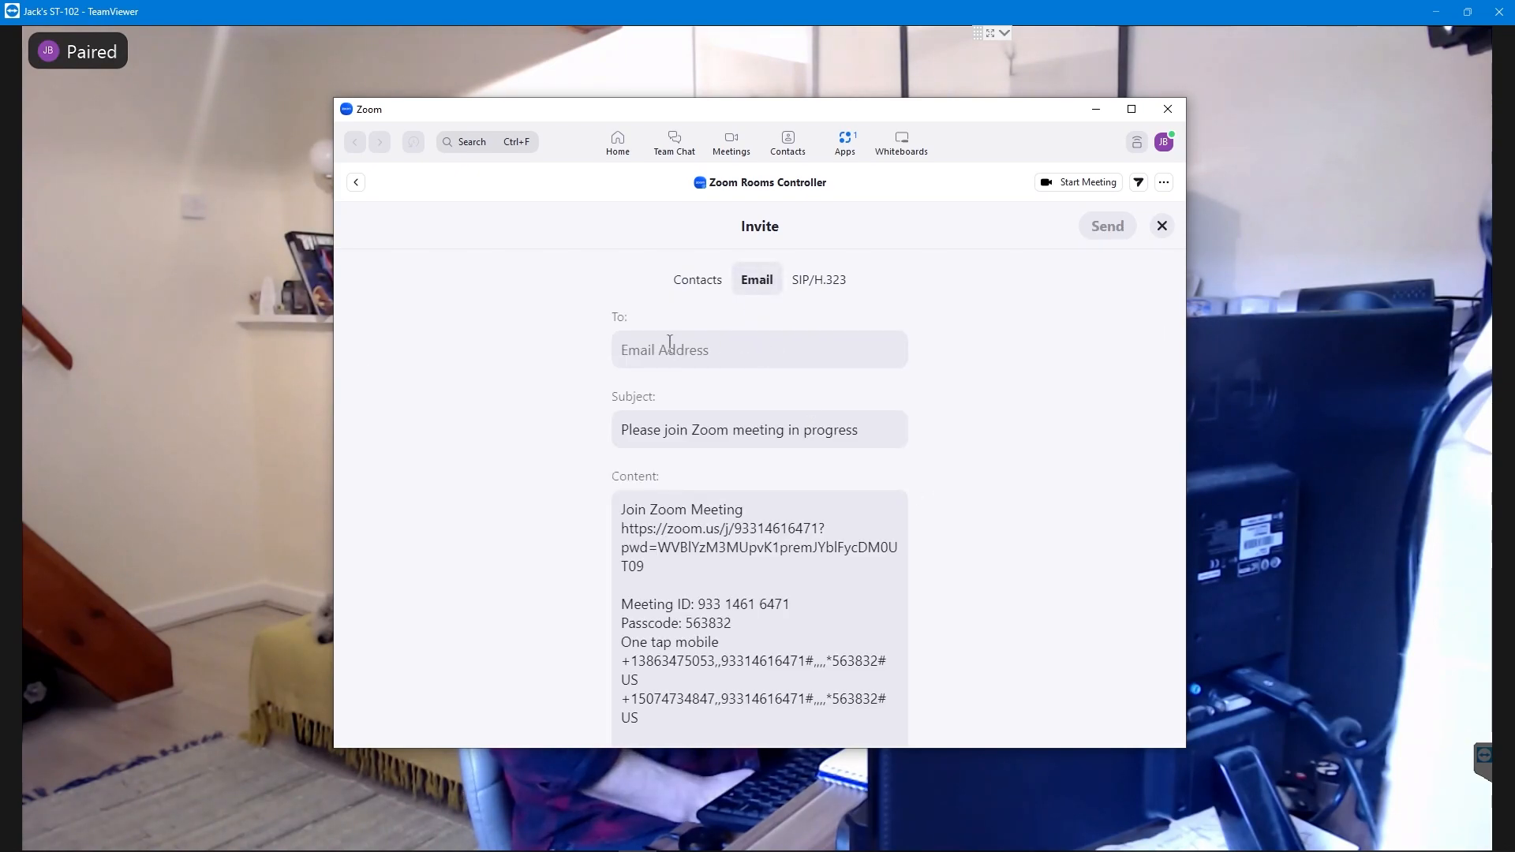
{"action": "scroll", "coordinate": [748, 549], "scroll_direction": "down", "scroll_amount": 5}
{"action": "scroll", "coordinate": [748, 549], "scroll_direction": "up", "scroll_amount": 5}
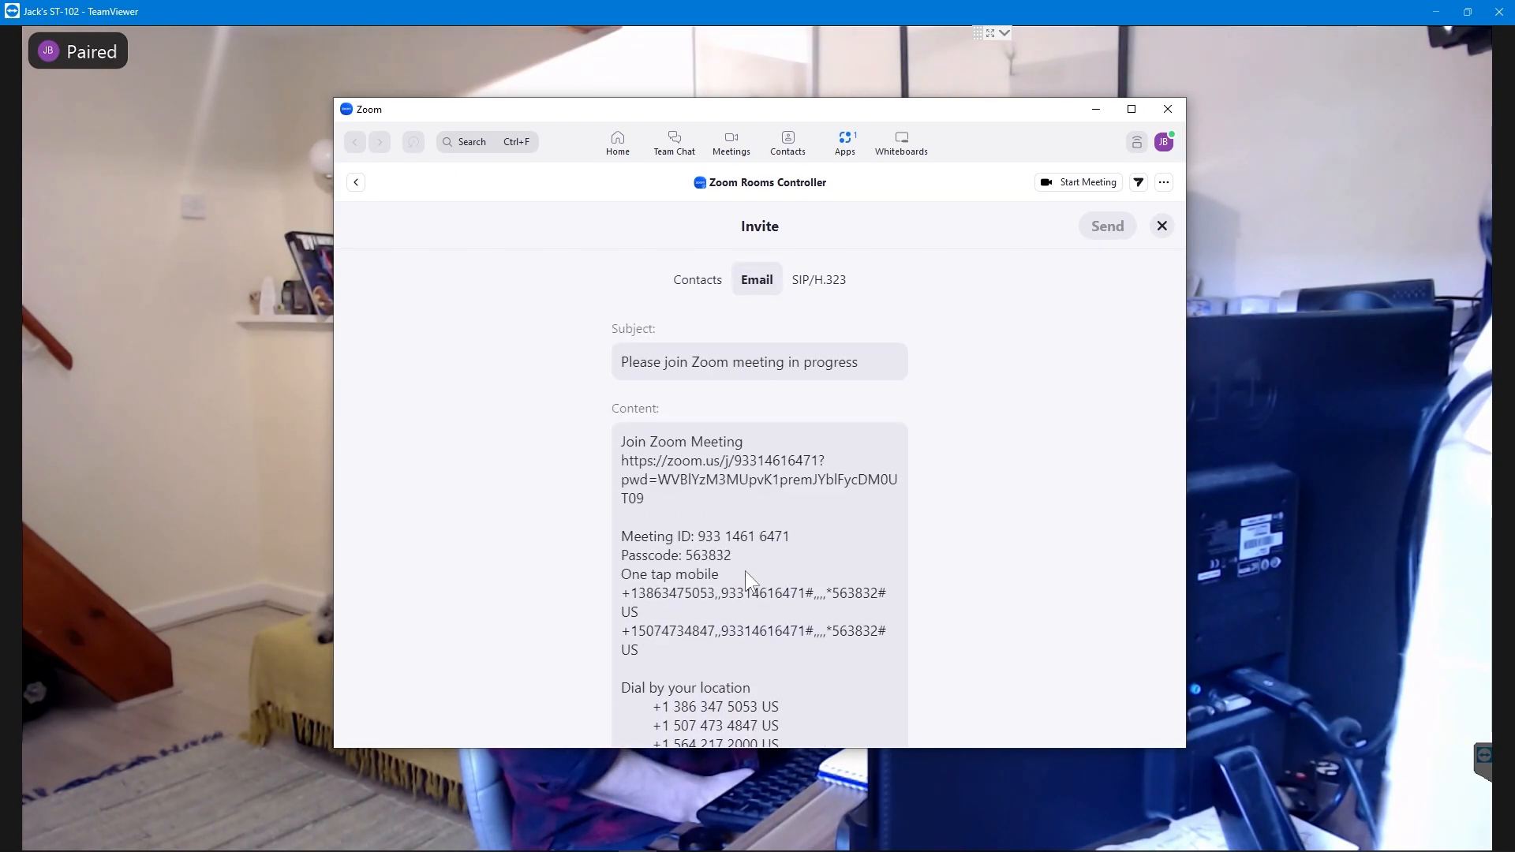
{"action": "left_click", "coordinate": [692, 284]}
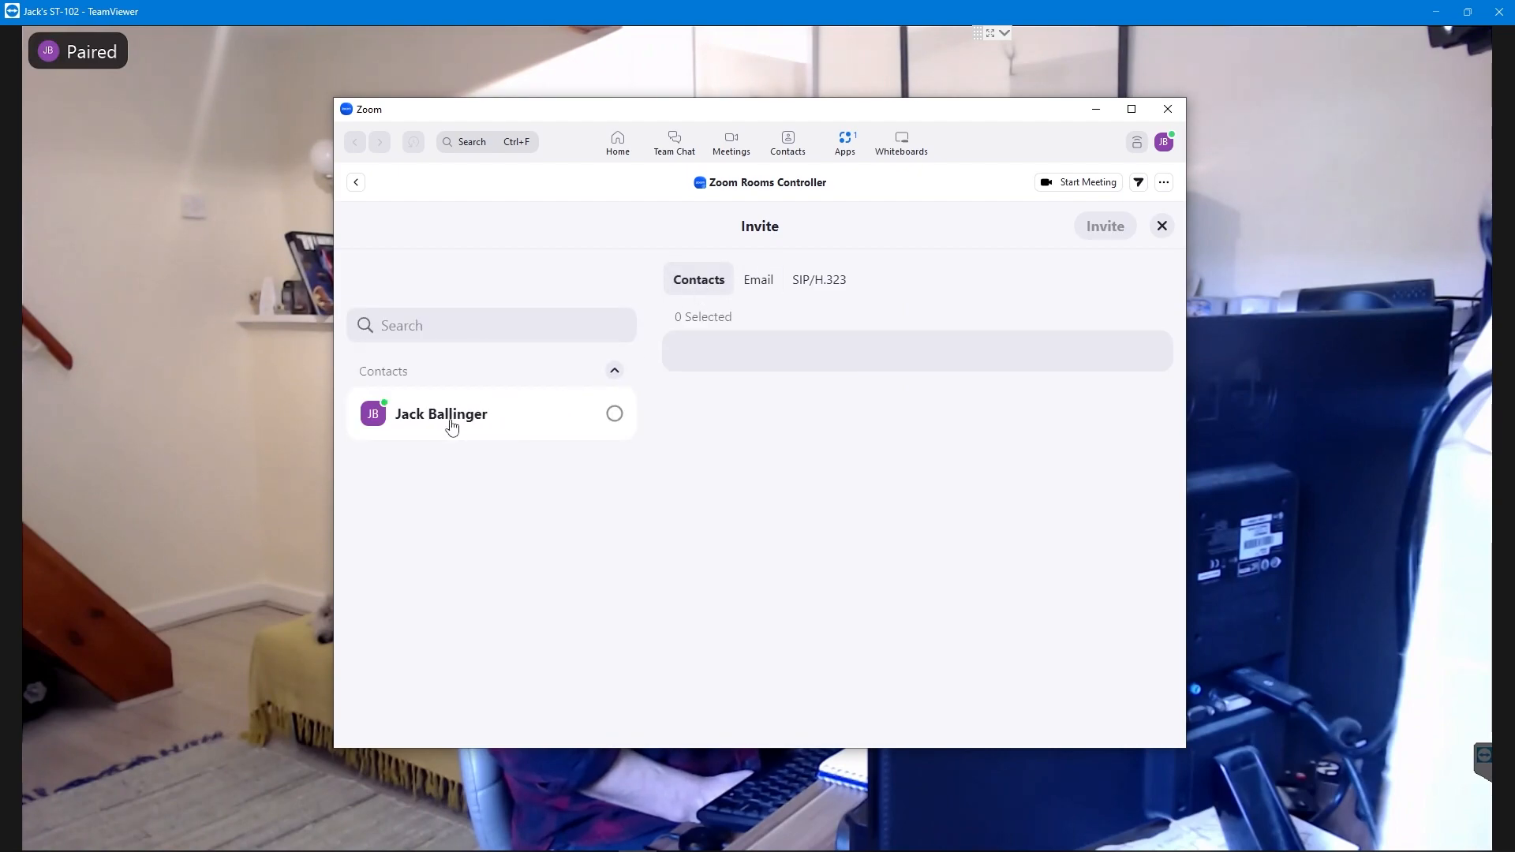
{"action": "left_click", "coordinate": [609, 423]}
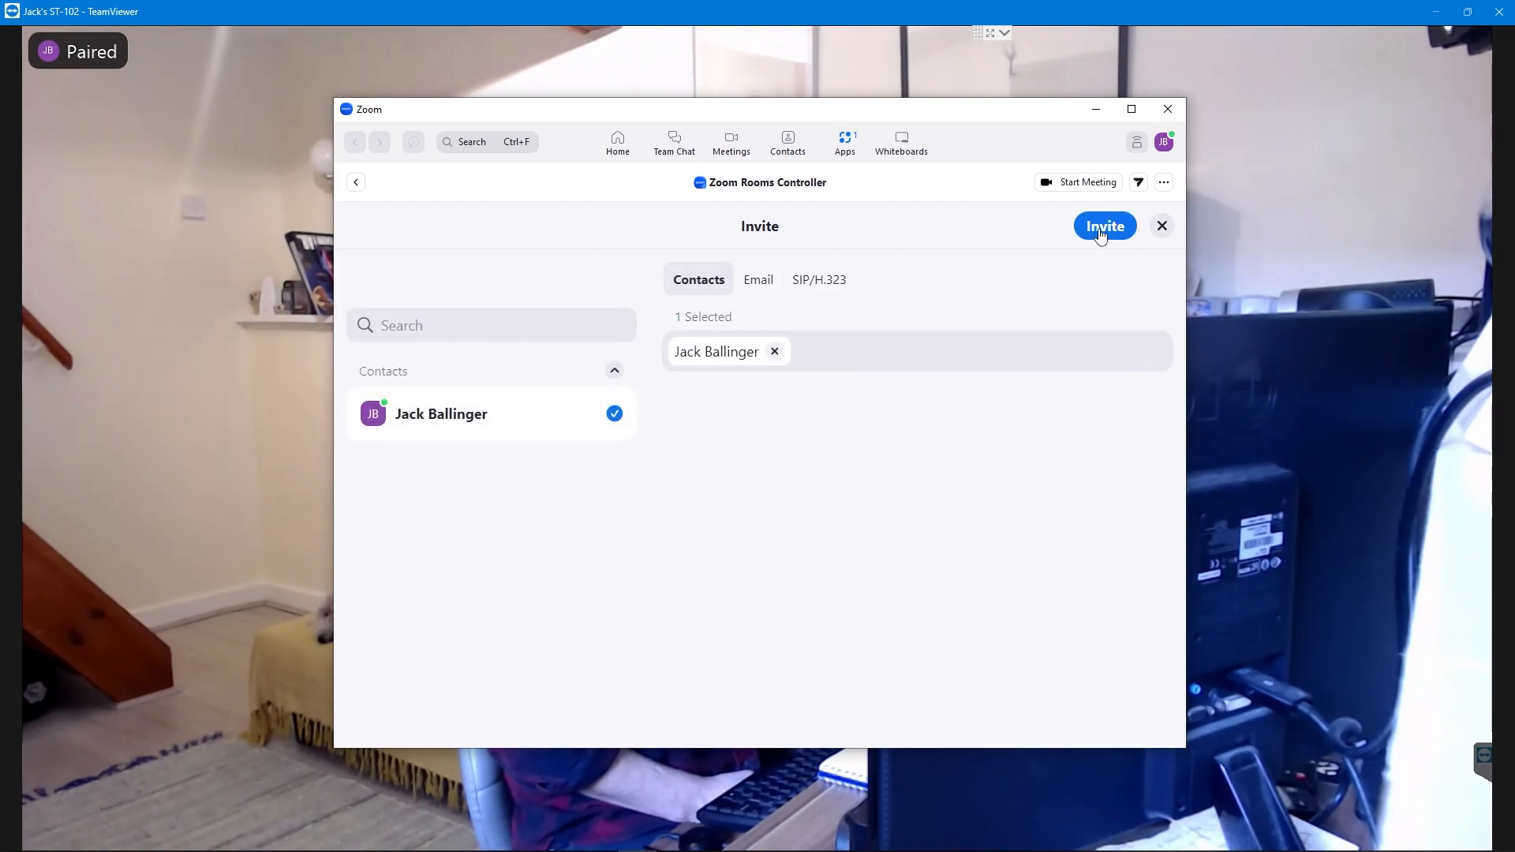
{"action": "left_click", "coordinate": [1104, 227]}
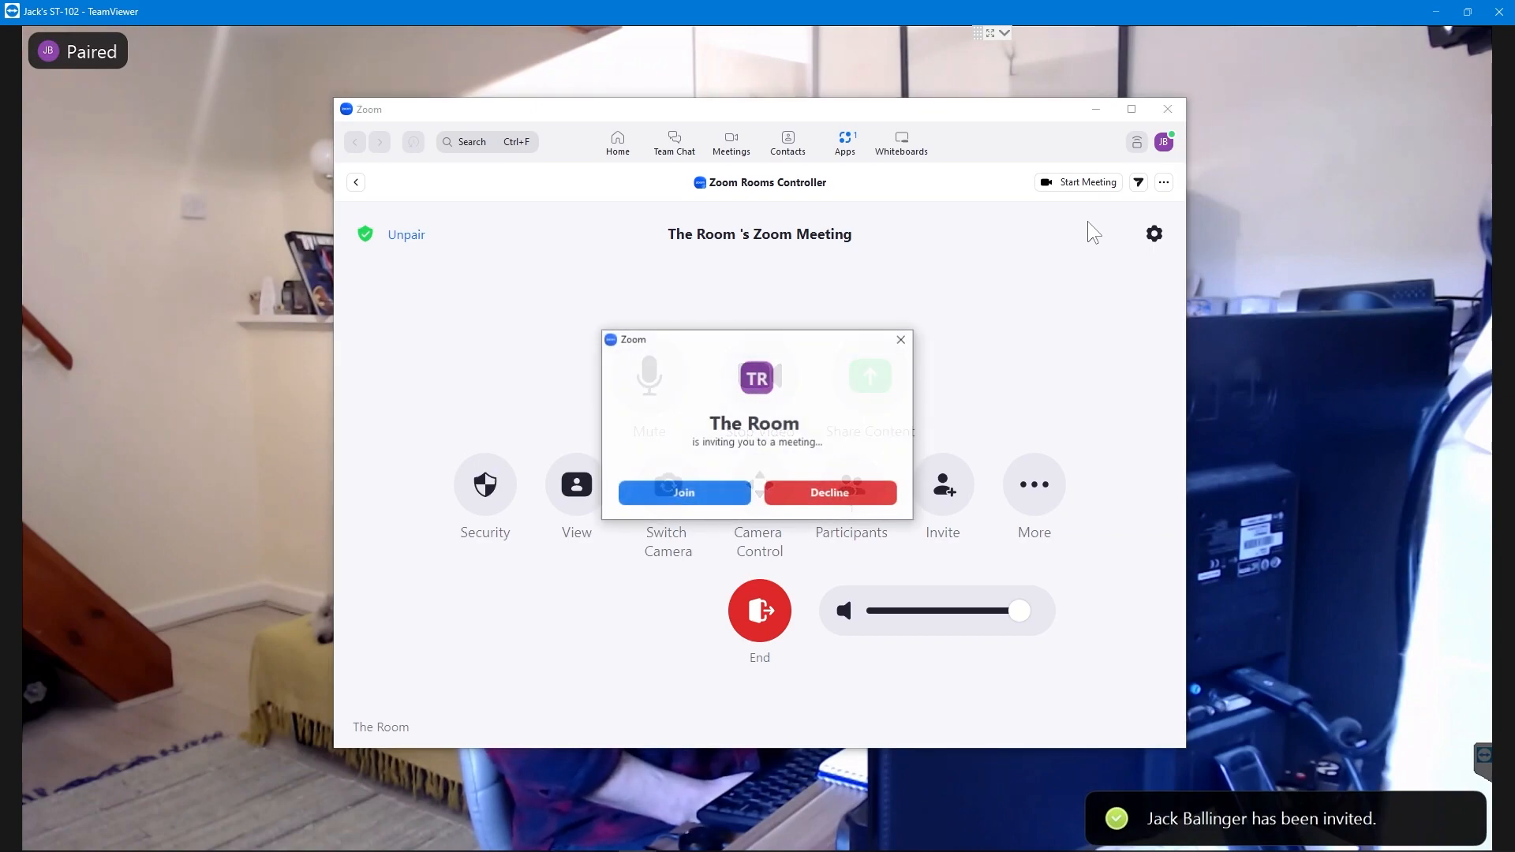
- Accept The Room's meeting invitation with computer audio and minimize the meeting window
{"action": "left_click", "coordinate": [683, 497]}
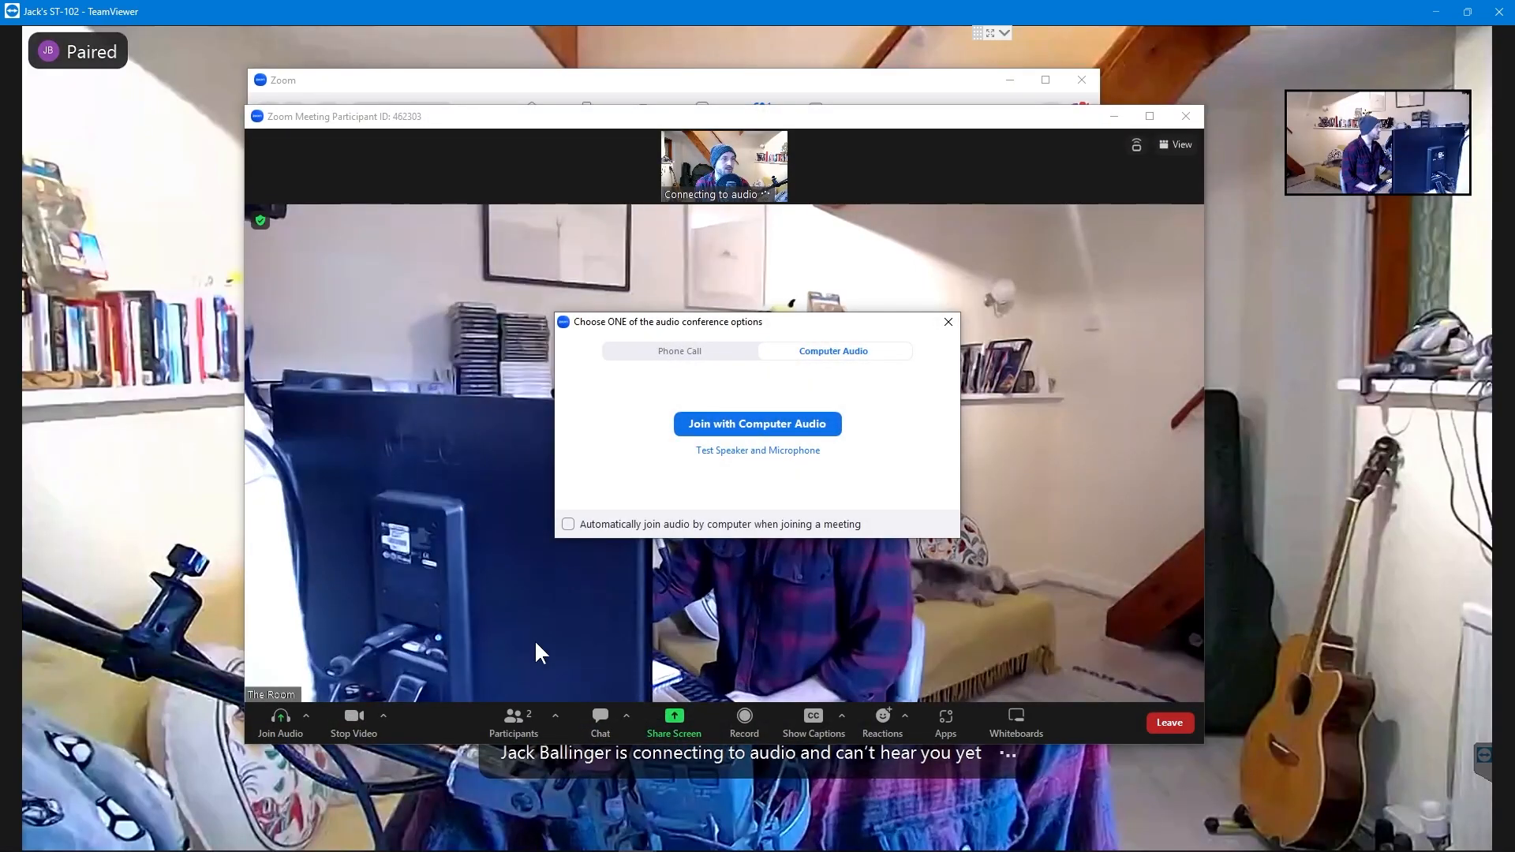
{"action": "left_click", "coordinate": [771, 424]}
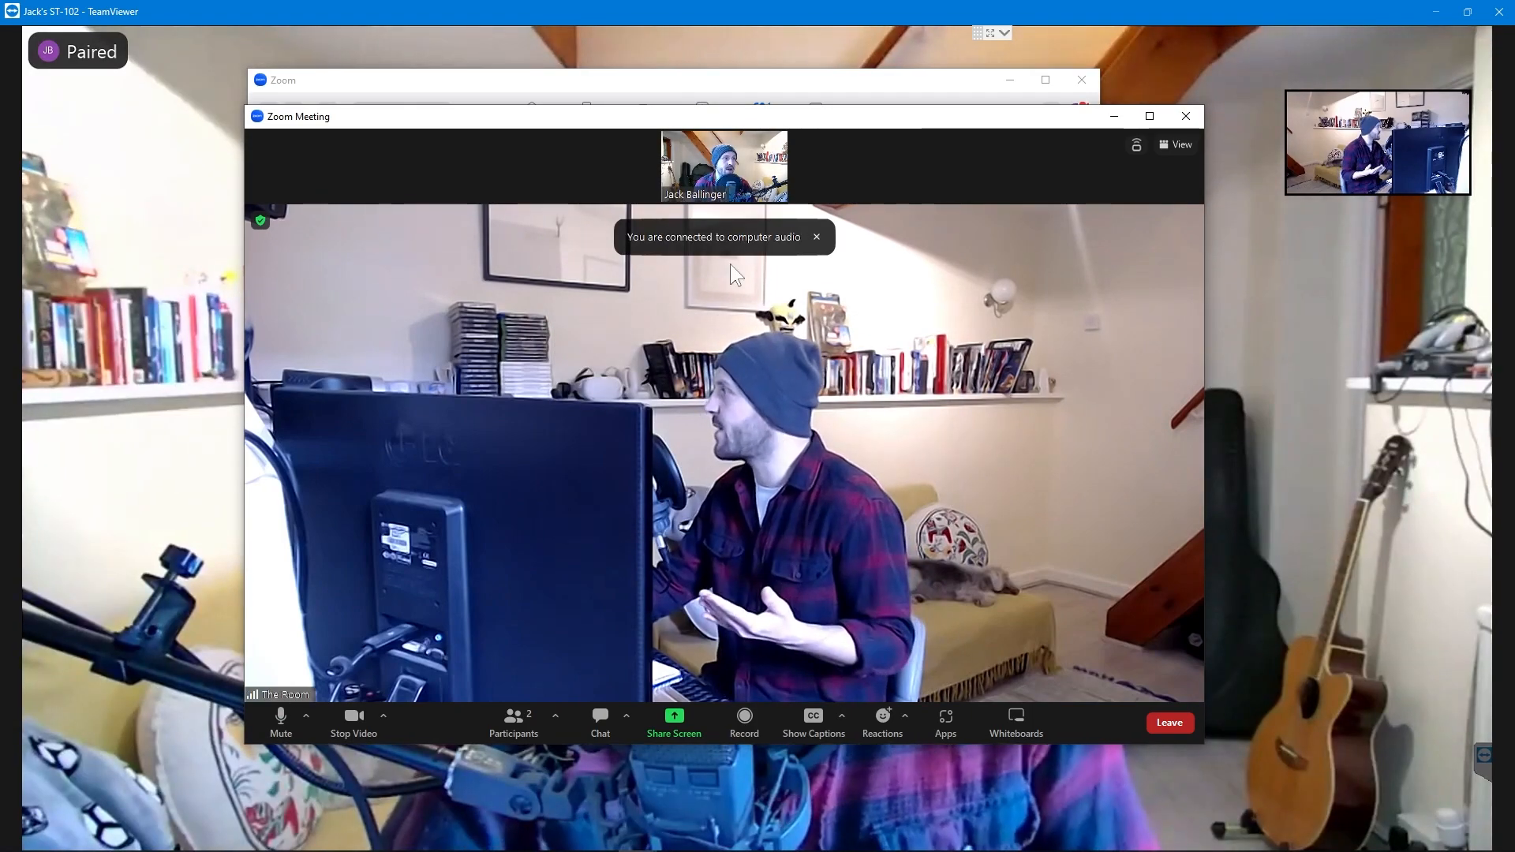
{"action": "mouse_move", "coordinate": [738, 161]}
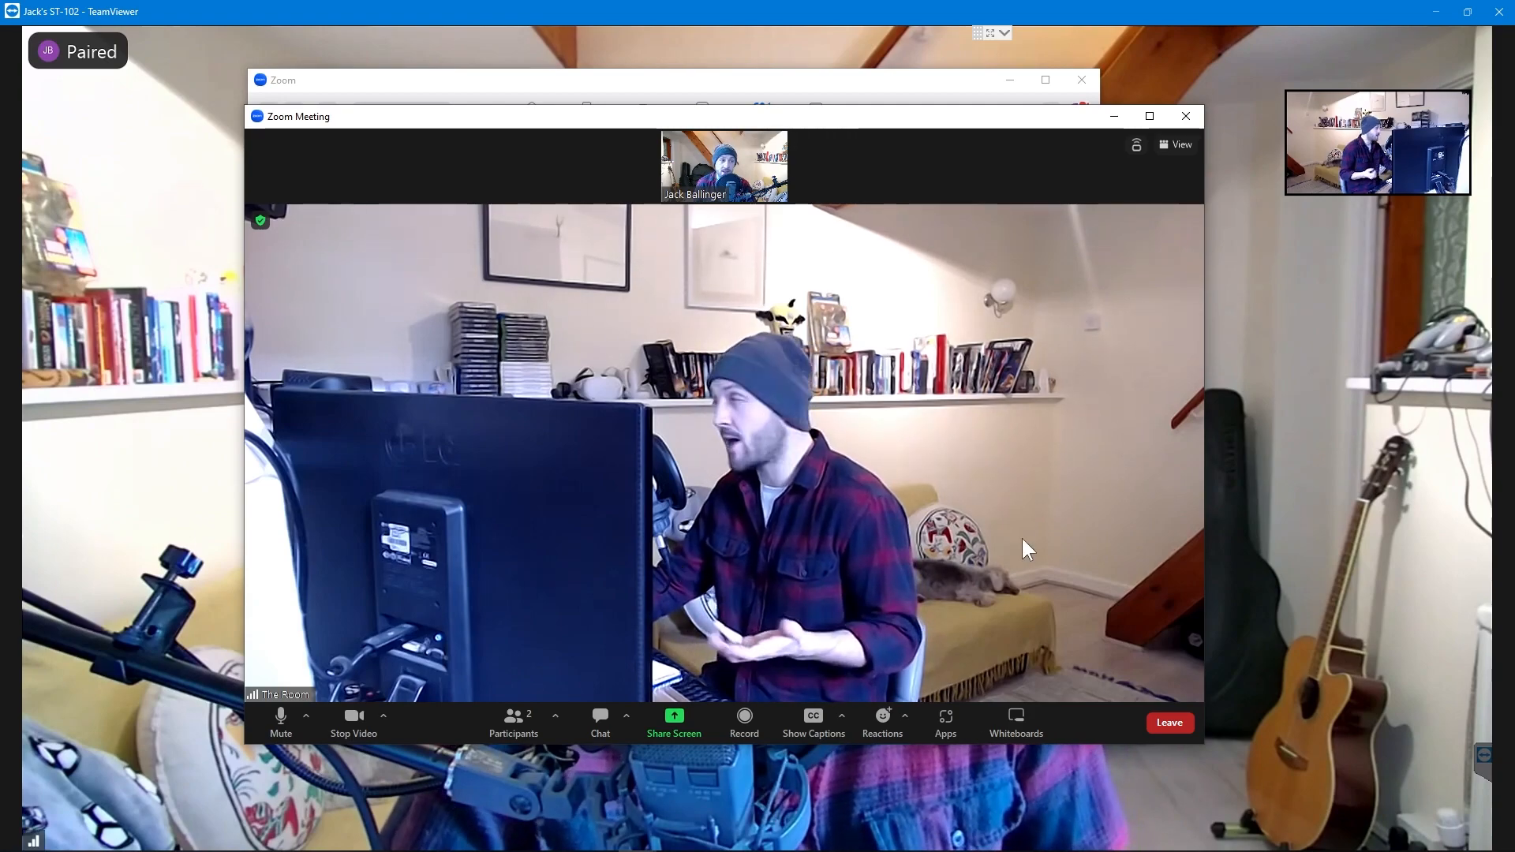
{"action": "left_click", "coordinate": [1114, 117]}
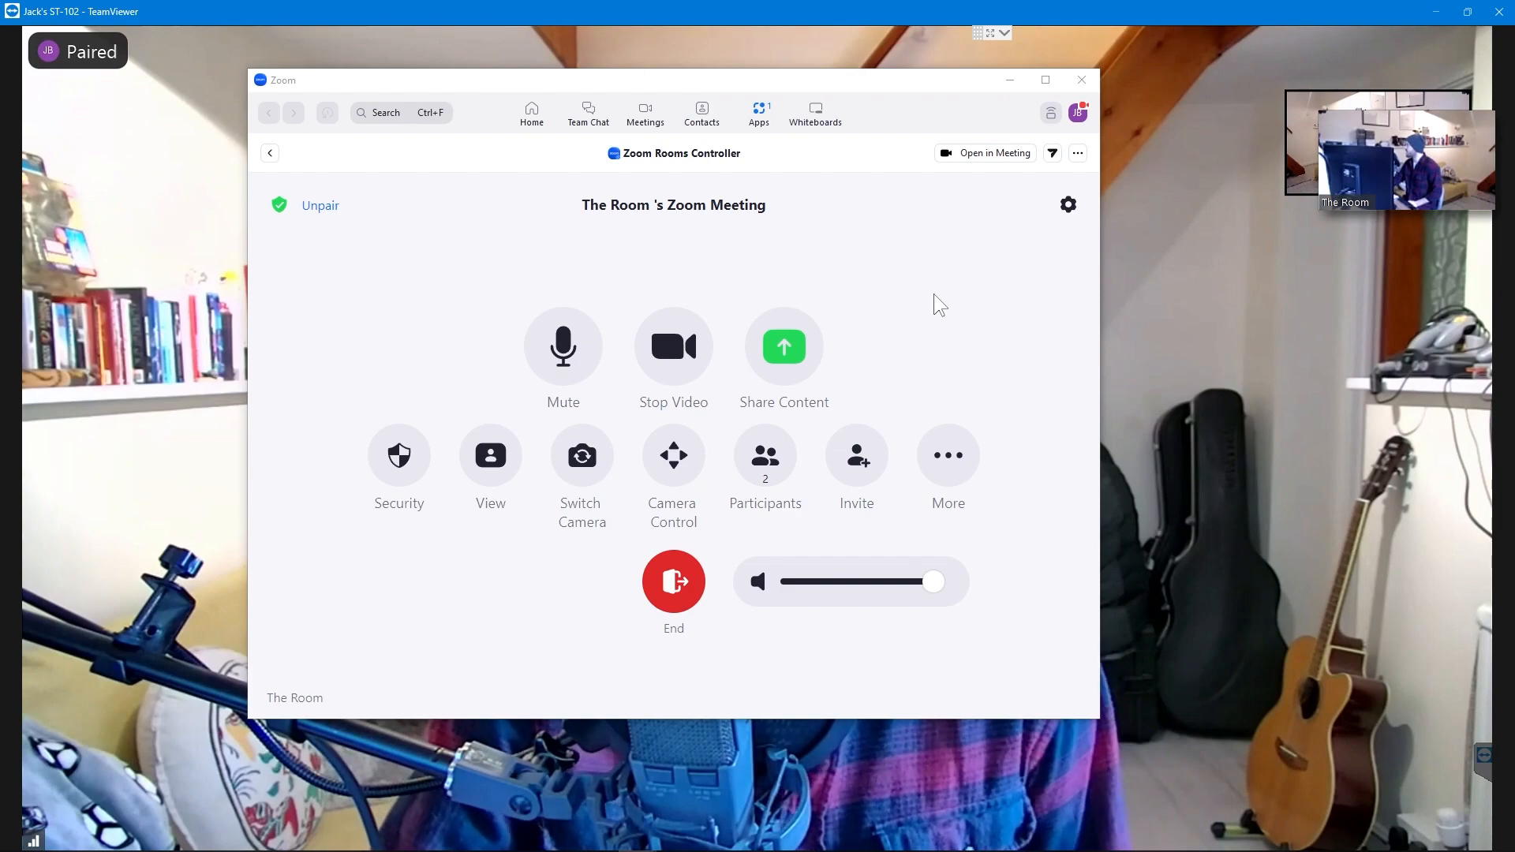
- Assign The Room to Live on NDI output 1 and the invited participant to output 2
{"action": "left_click", "coordinate": [491, 471]}
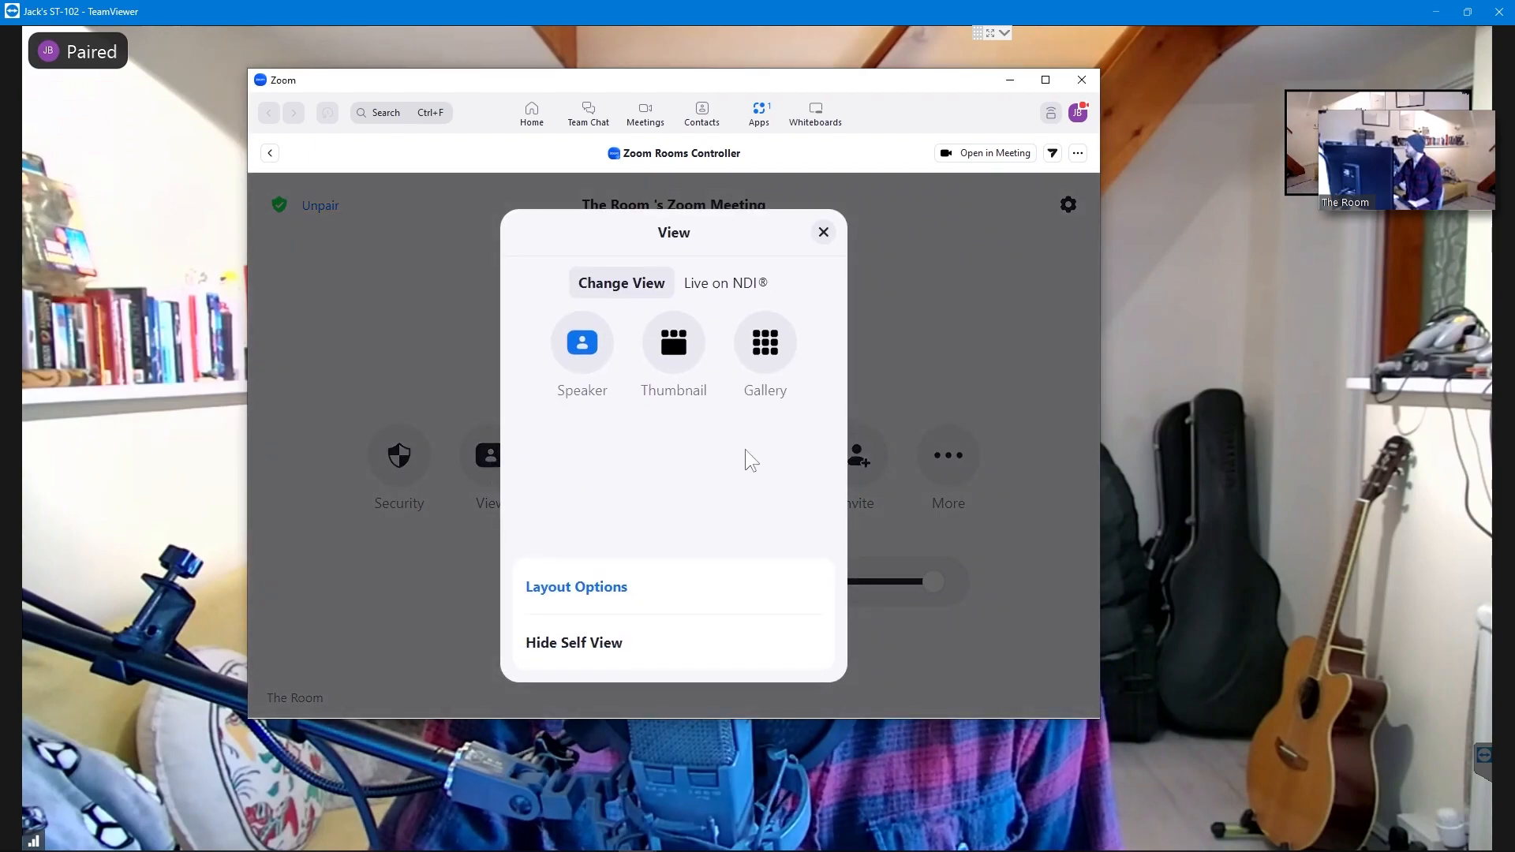
{"action": "left_click", "coordinate": [712, 286]}
{"action": "scroll", "coordinate": [714, 387], "scroll_direction": "down", "scroll_amount": 3}
{"action": "scroll", "coordinate": [662, 643], "scroll_direction": "up", "scroll_amount": 3}
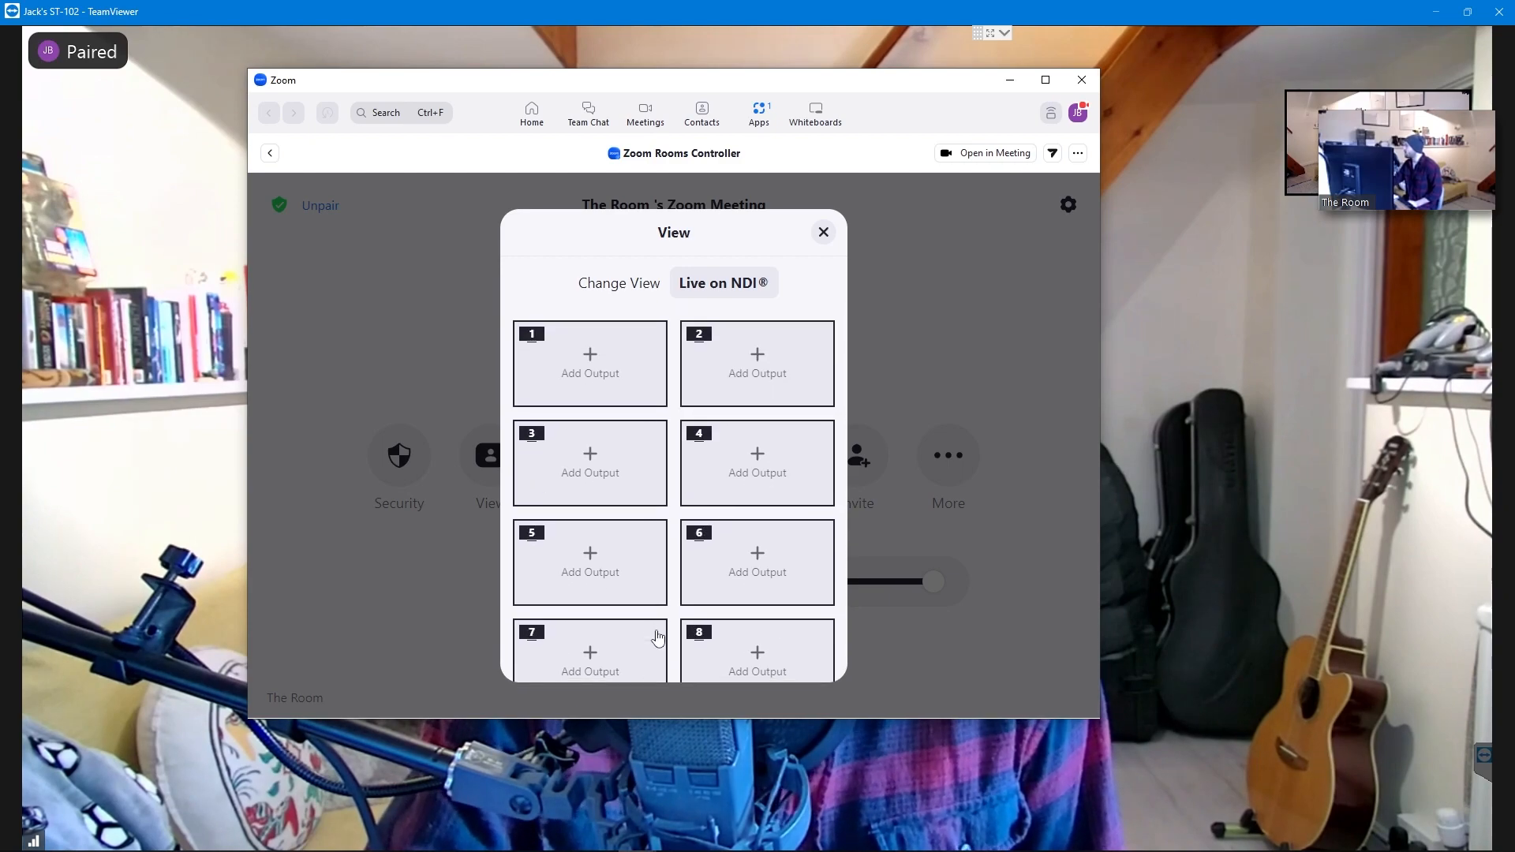
{"action": "left_click", "coordinate": [592, 370]}
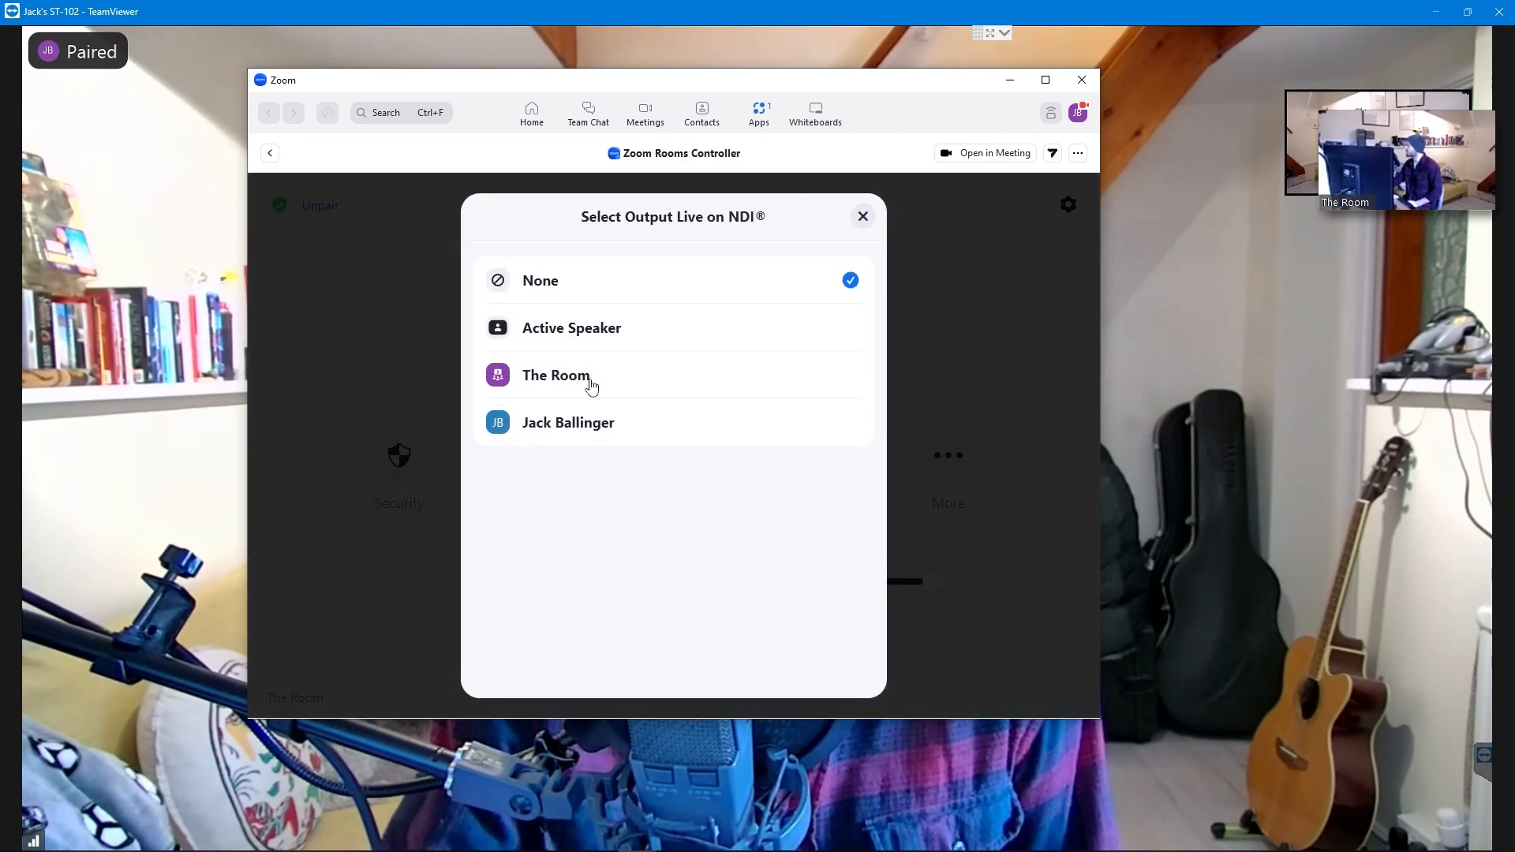
{"action": "left_click", "coordinate": [590, 381]}
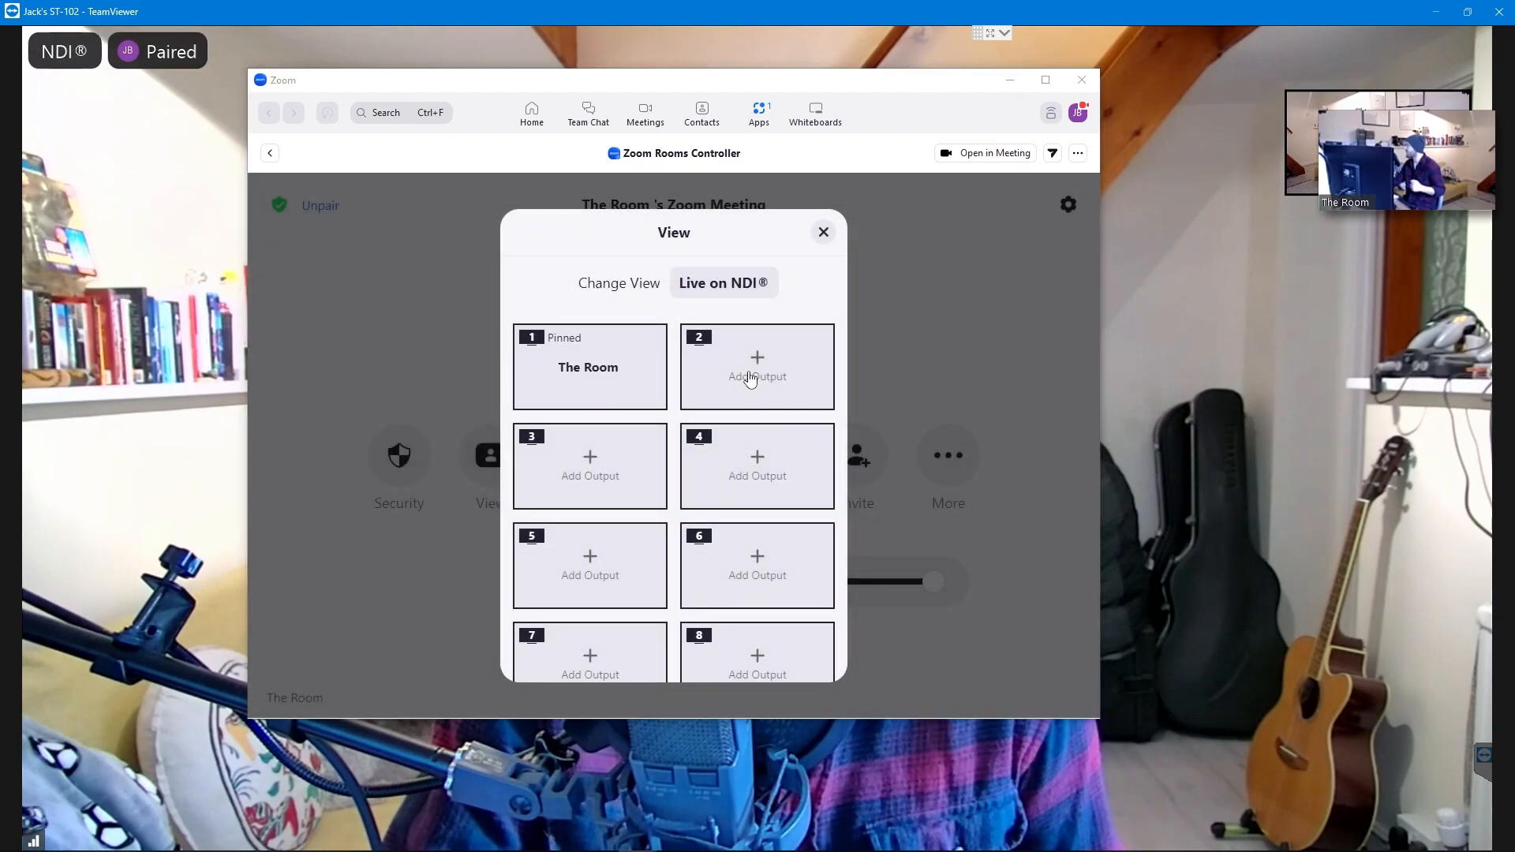
{"action": "left_click", "coordinate": [751, 379]}
{"action": "left_click", "coordinate": [628, 384]}
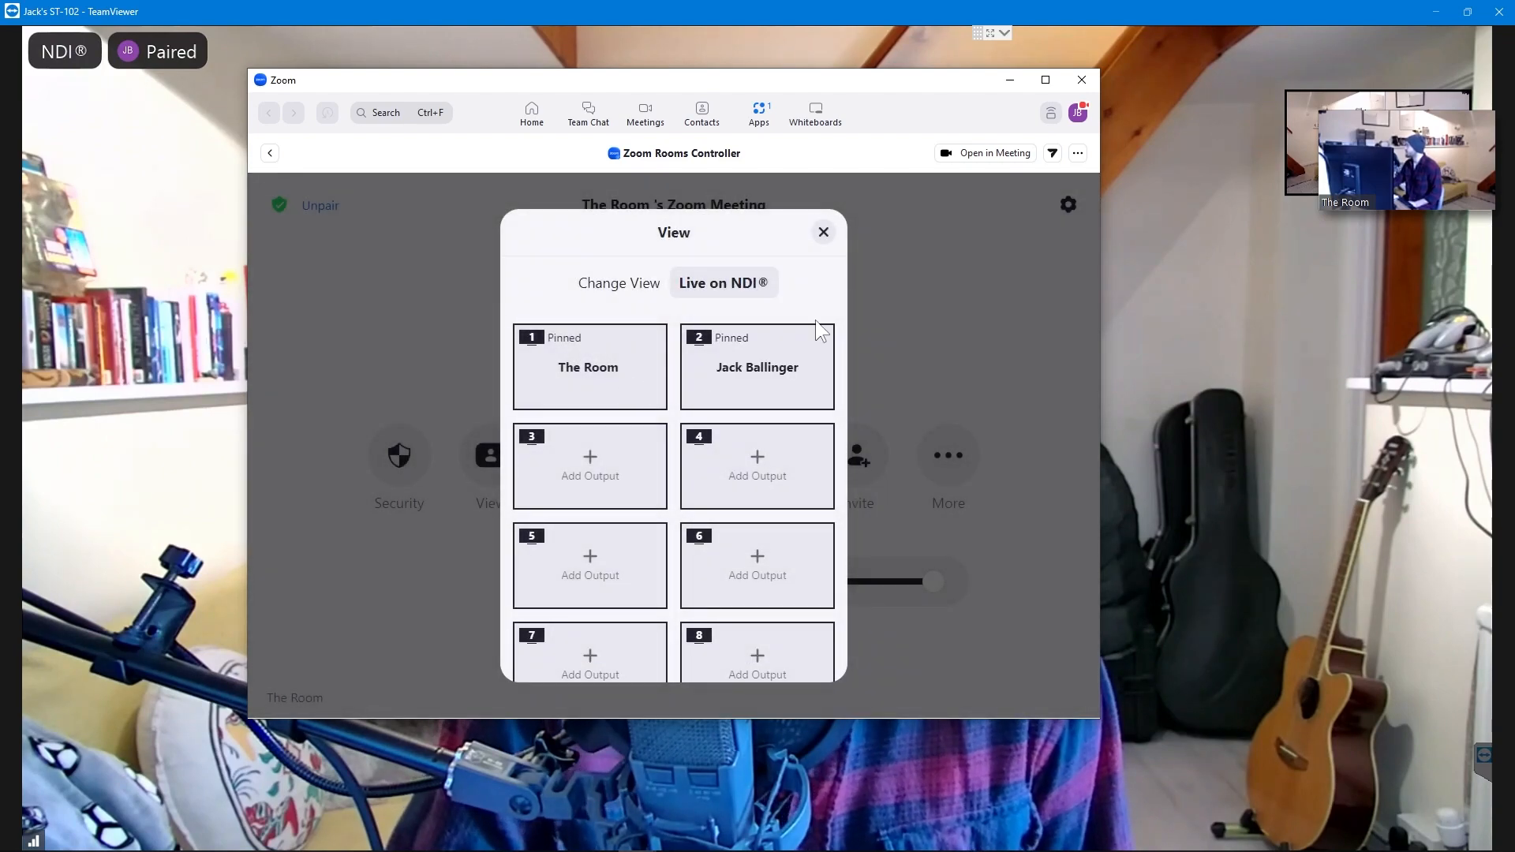
{"action": "left_click", "coordinate": [822, 233]}
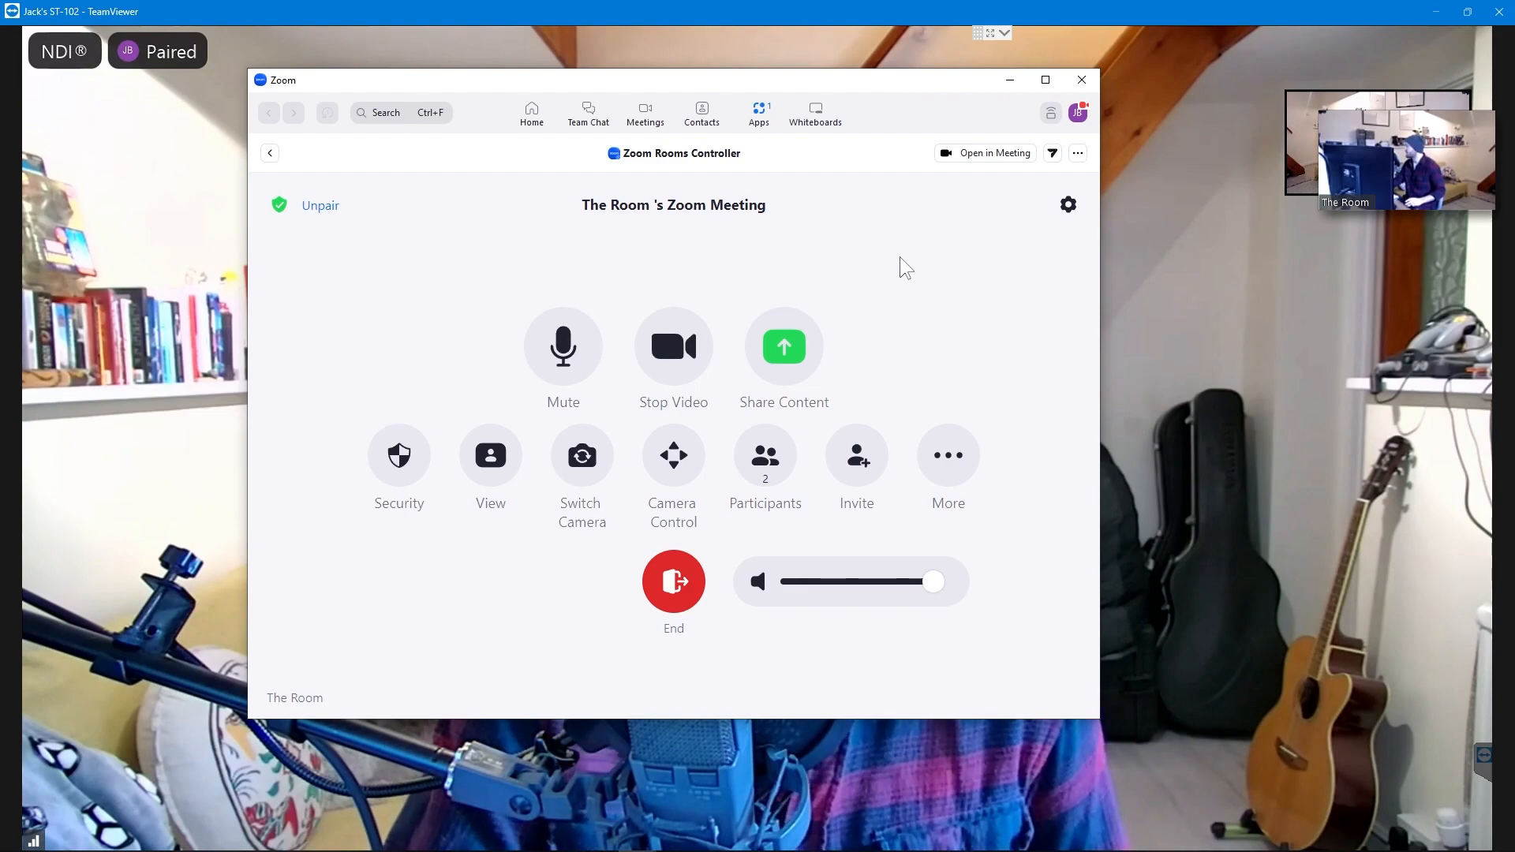
- Switch to Quicklink Cre8 and create an NDI source named "Zoom Room one" in the Zoom Room scene
{"action": "key", "text": "super+Tab"}
{"action": "left_click", "coordinate": [270, 518]}
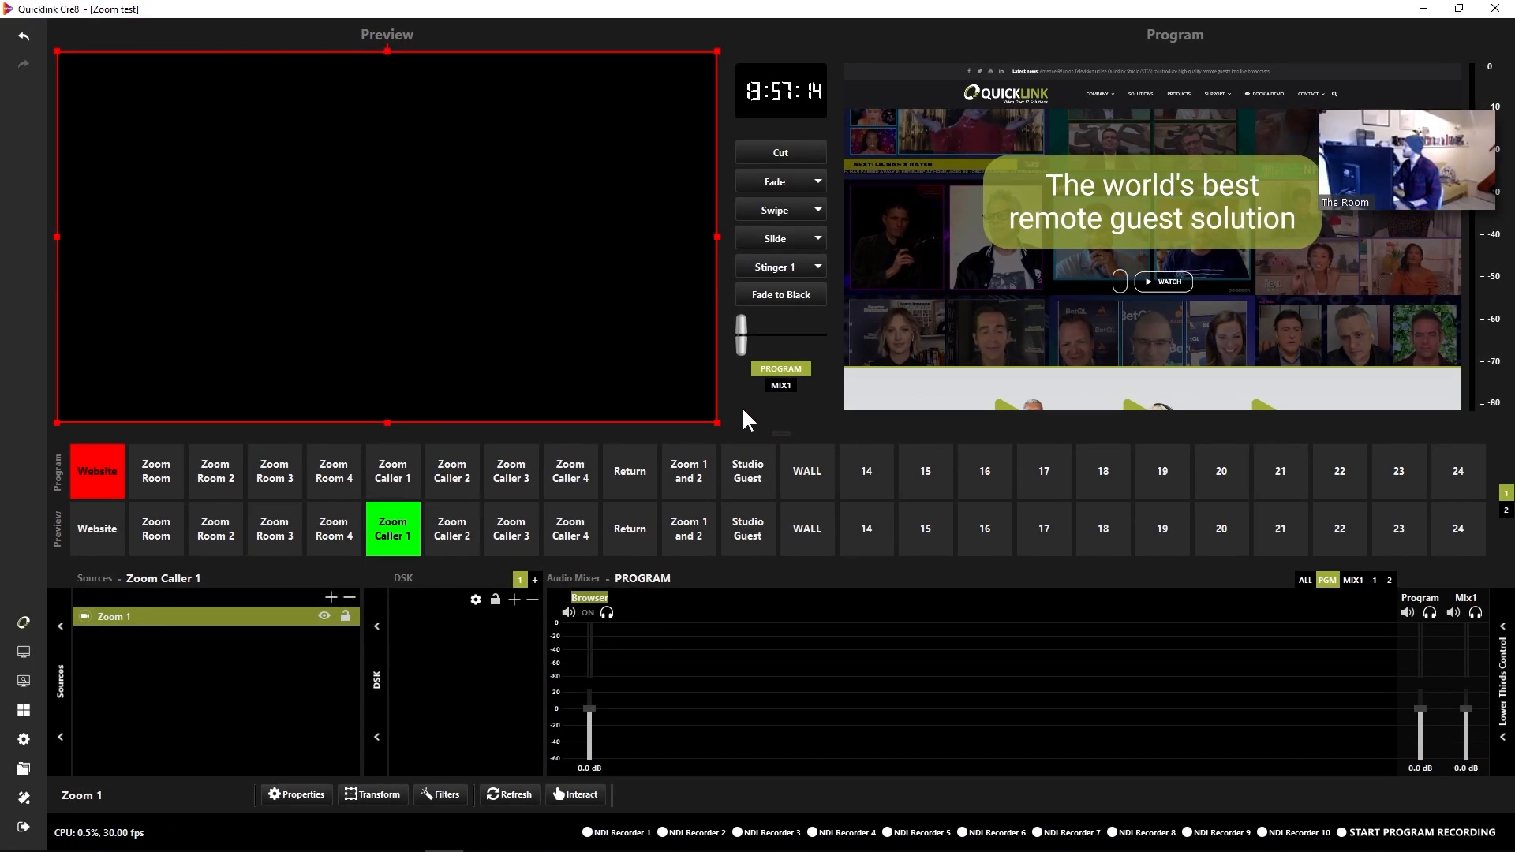
{"action": "left_click", "coordinate": [154, 531]}
{"action": "right_click", "coordinate": [155, 612]}
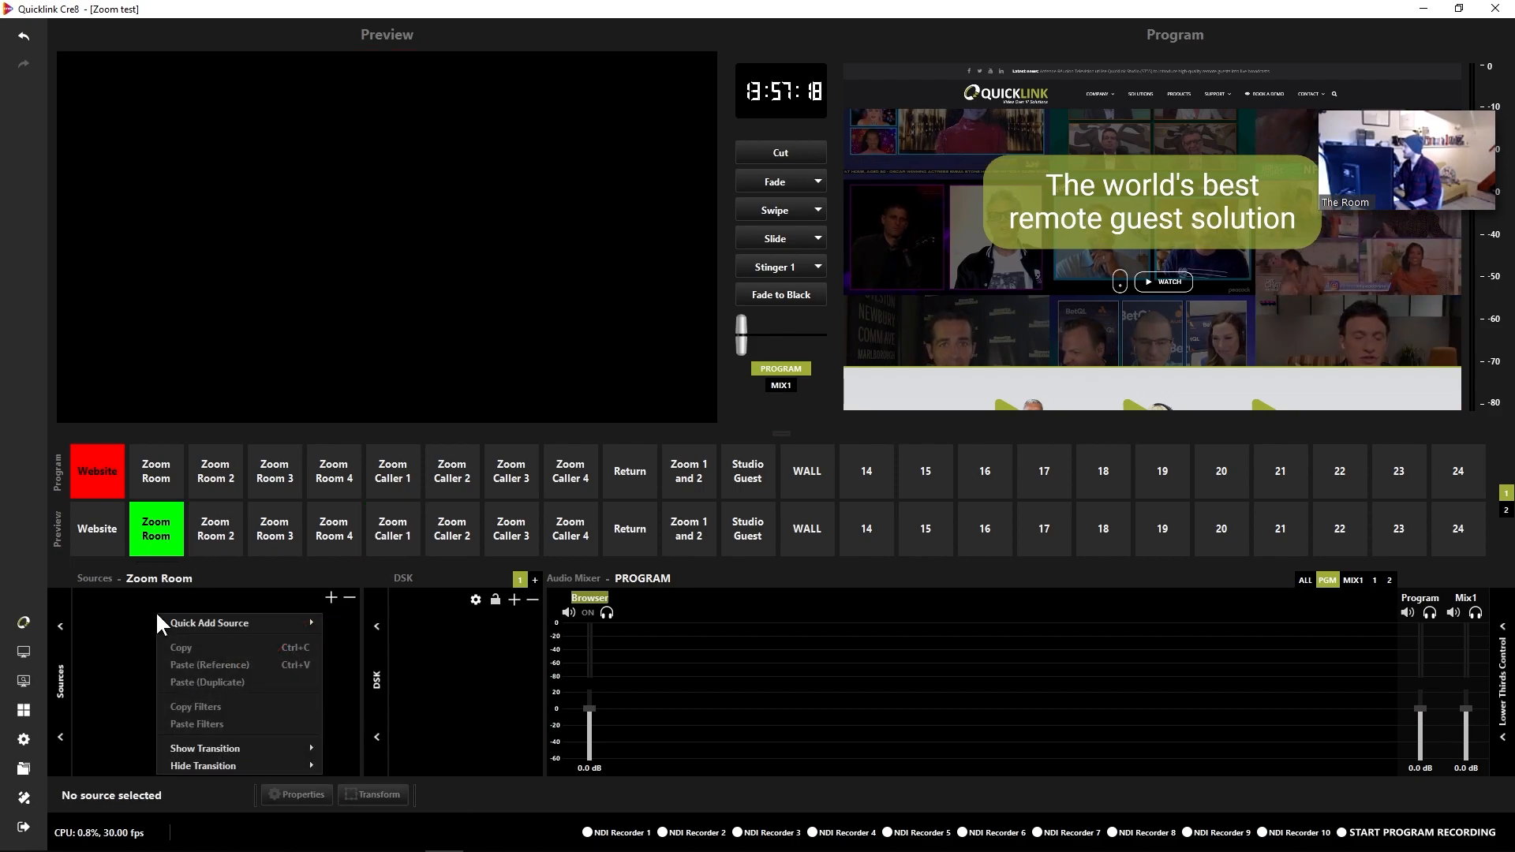
{"action": "mouse_move", "coordinate": [273, 622]}
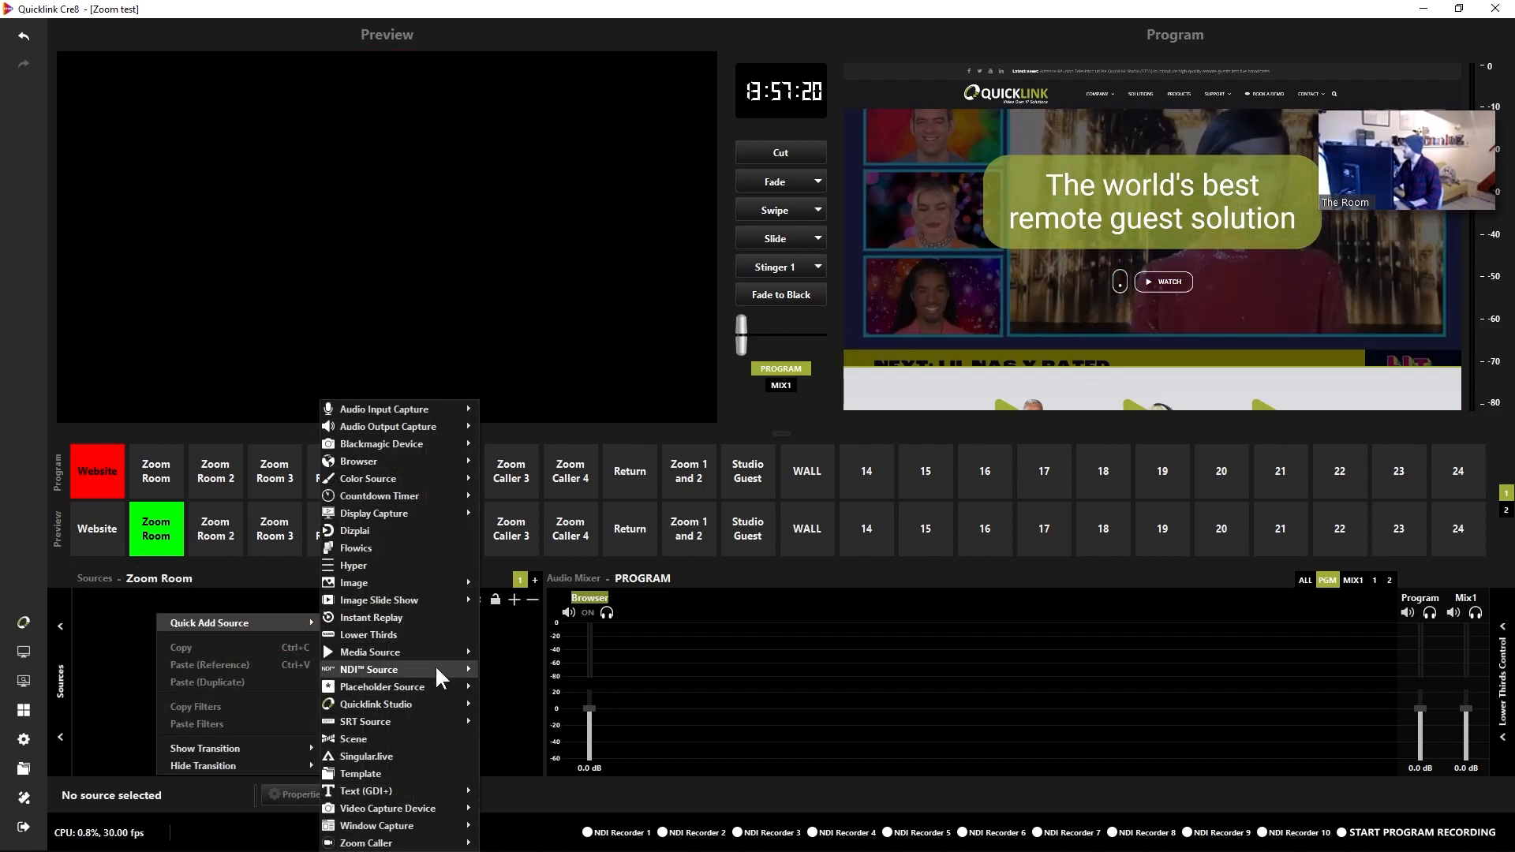
{"action": "mouse_move", "coordinate": [434, 668]}
{"action": "left_click", "coordinate": [557, 669]}
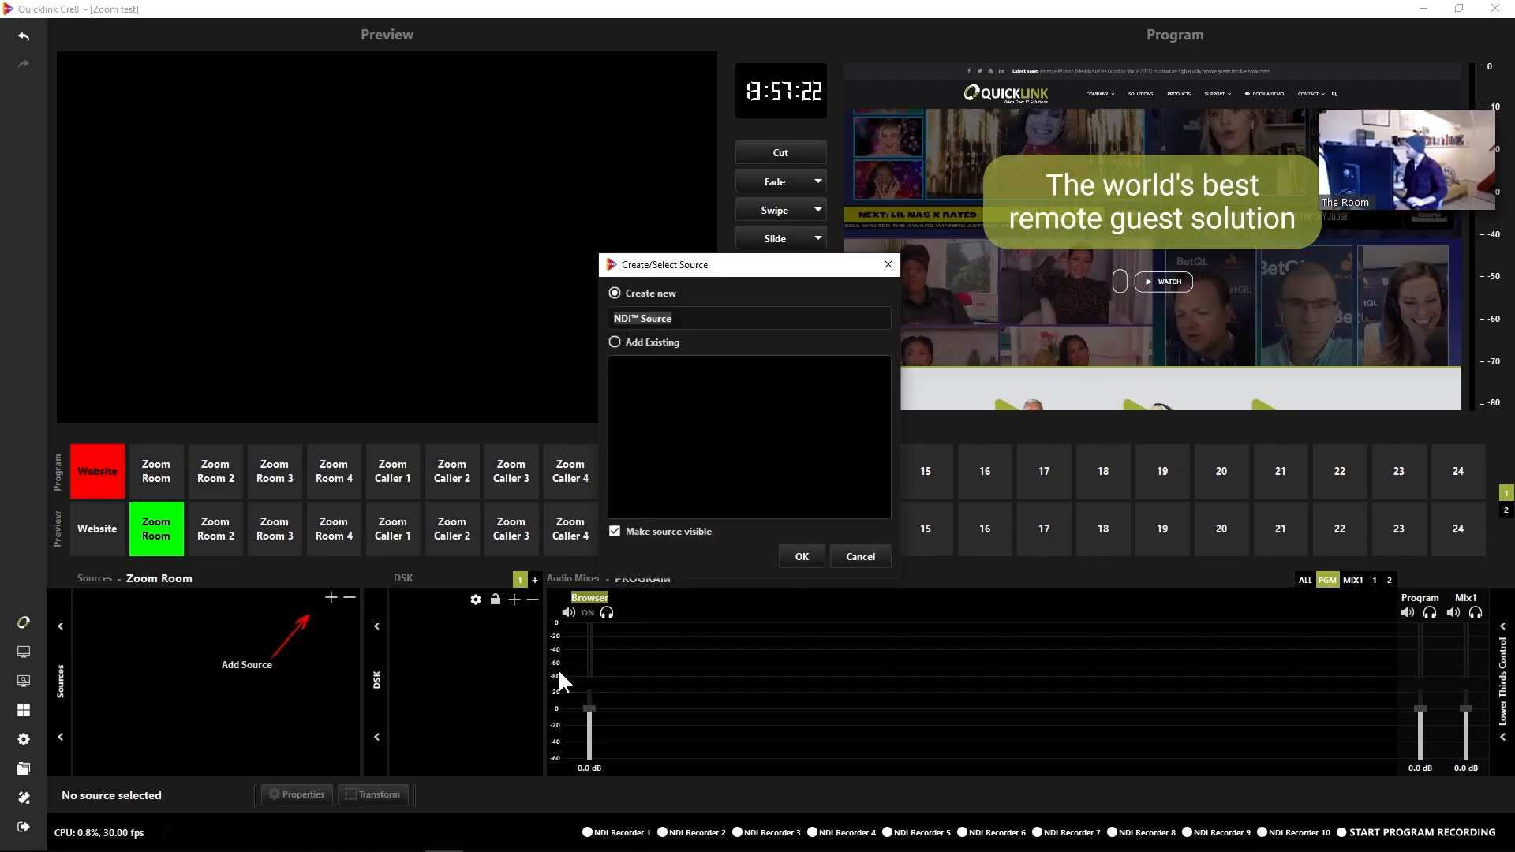
{"action": "type", "text": "Zoom Roo"}
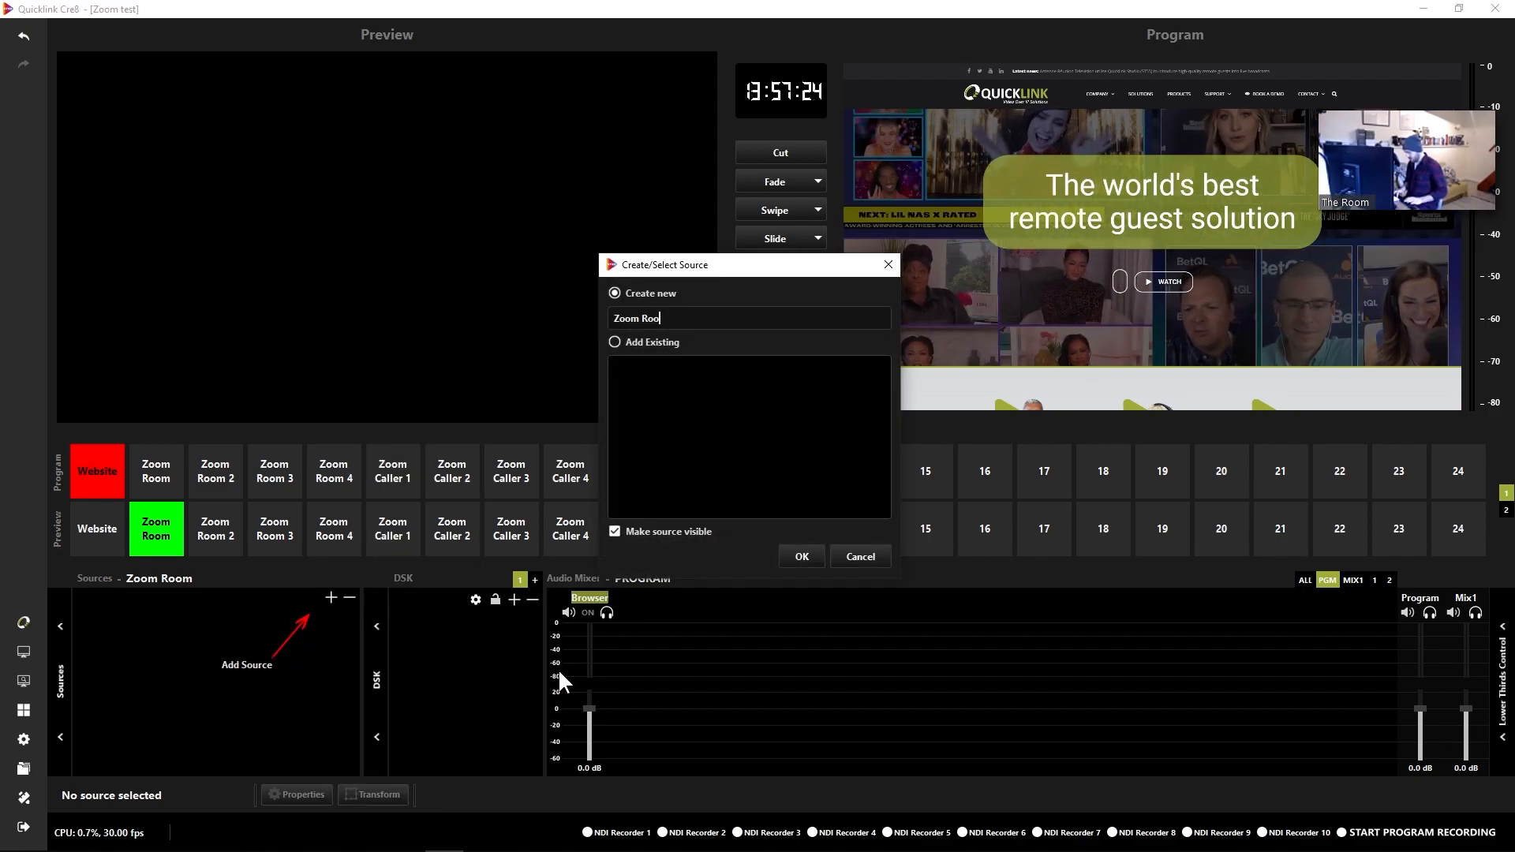
{"action": "type", "text": "m one"}
{"action": "key", "text": "Return"}
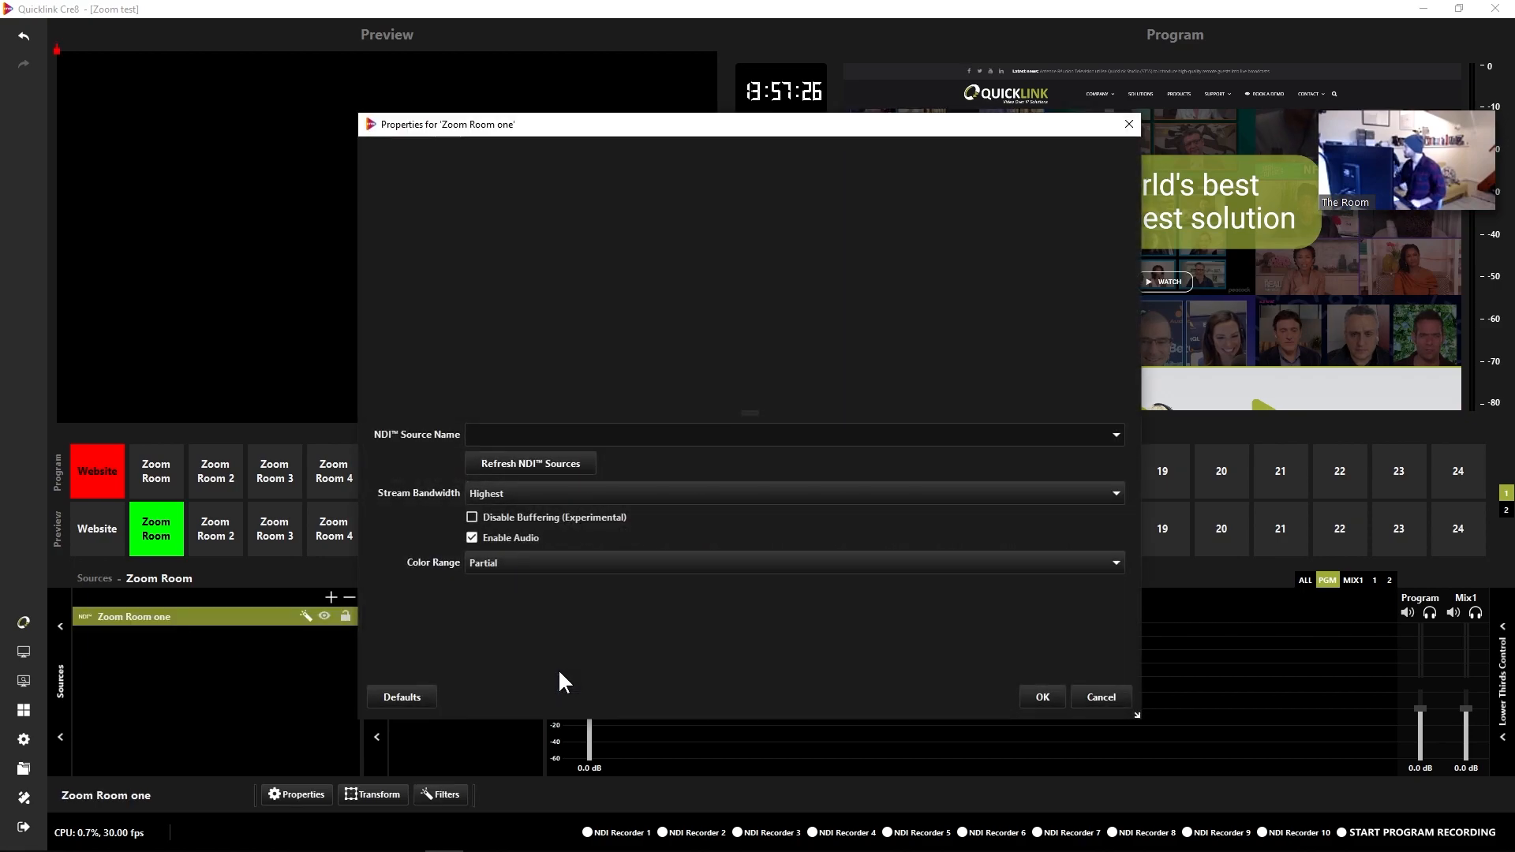
- Set the Zoom Room one source to the NDI feed QTX-52201204 (The Room - video 1)
{"action": "left_click", "coordinate": [1116, 439]}
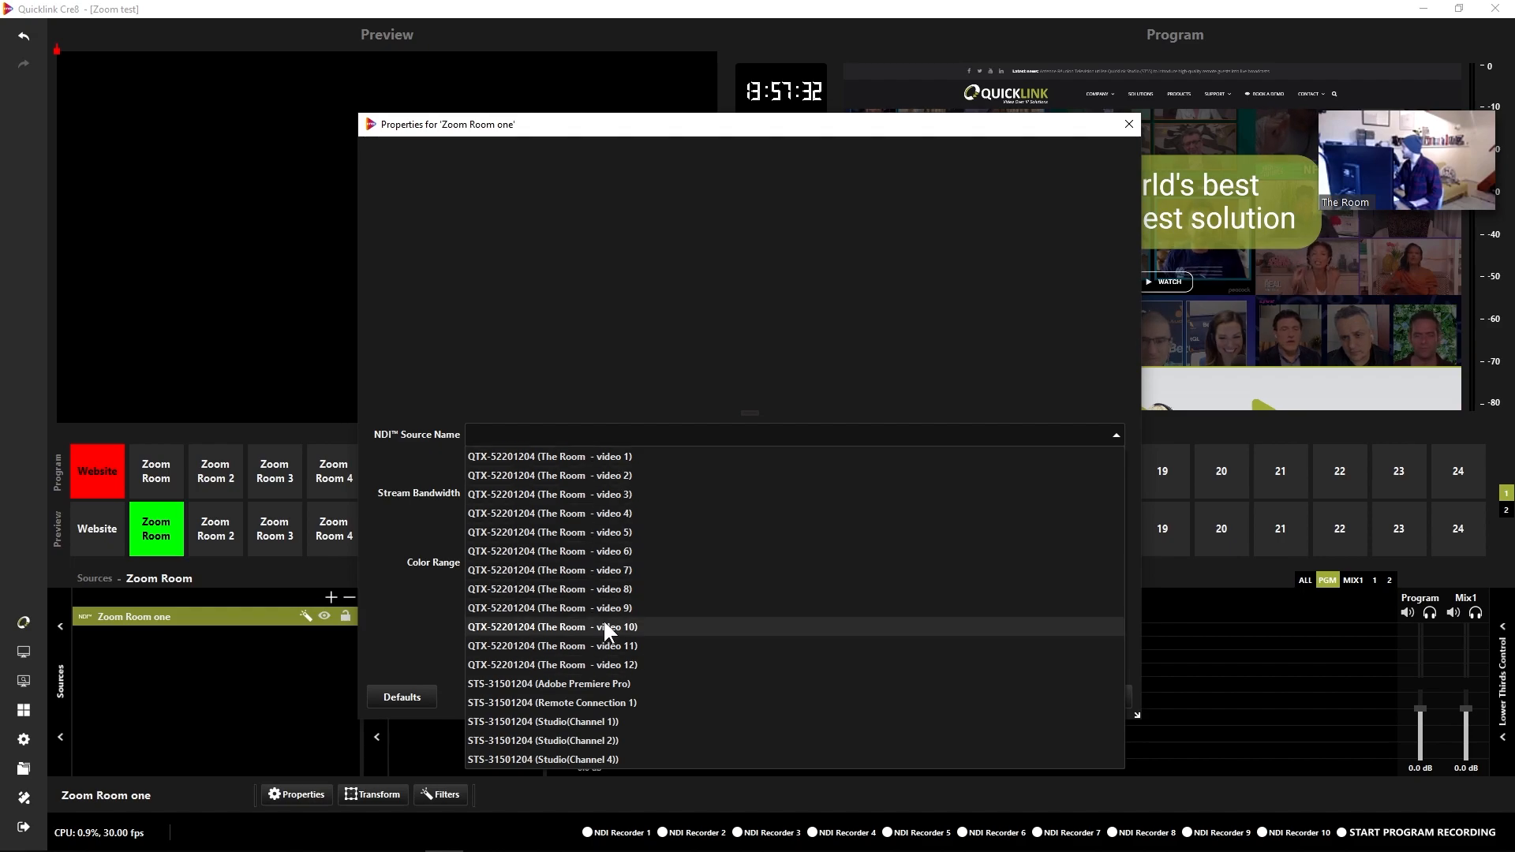
{"action": "left_click", "coordinate": [587, 455]}
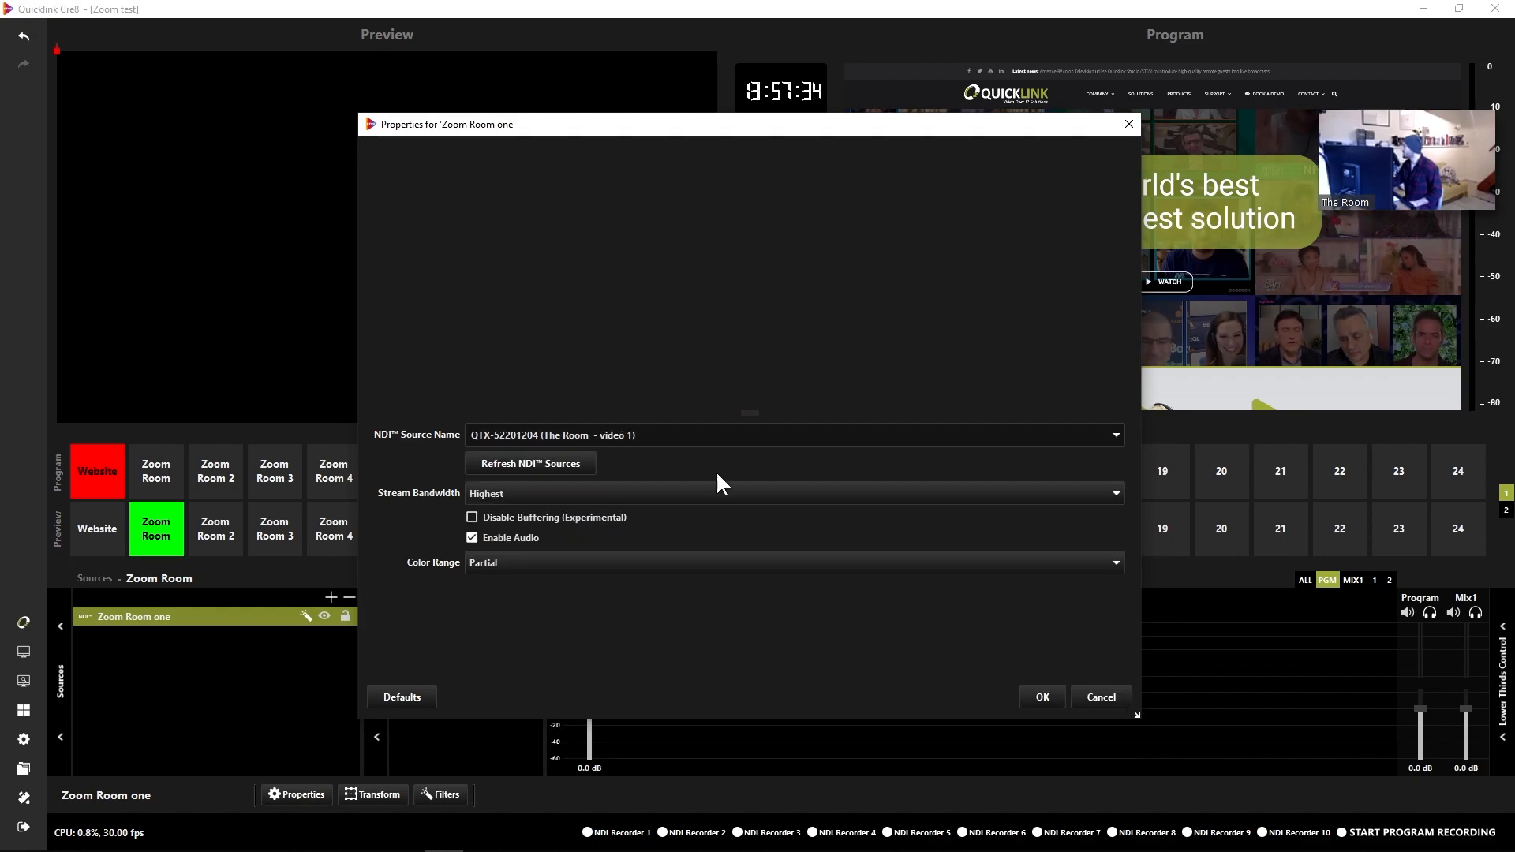
{"action": "left_click", "coordinate": [1042, 698]}
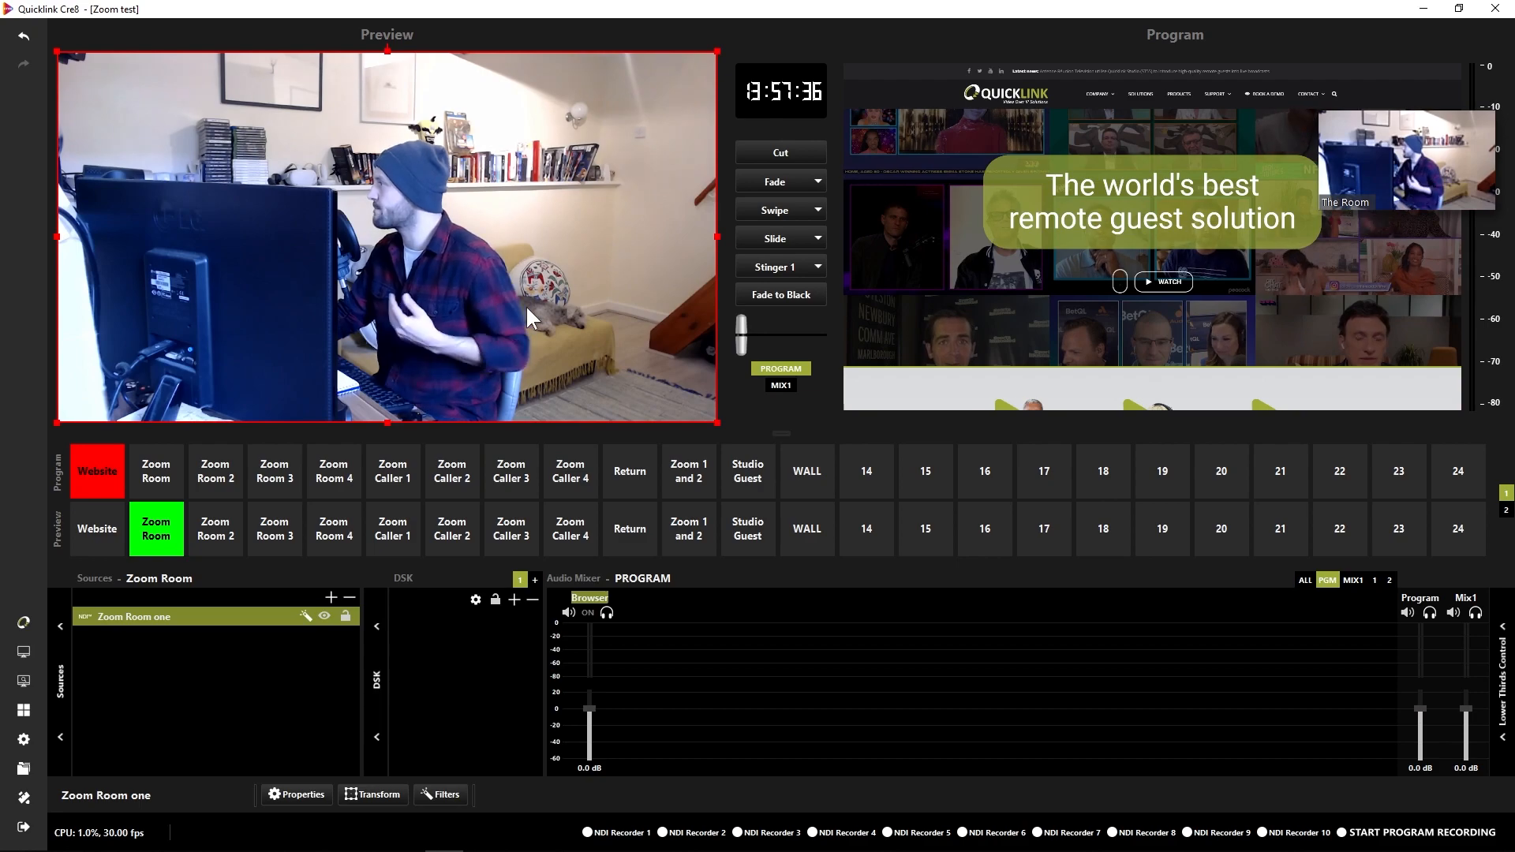
- Create a new NDI source named "Zoom Room two" in the Zoom Room 2 scene
{"action": "left_click", "coordinate": [208, 538]}
{"action": "right_click", "coordinate": [182, 623]}
{"action": "mouse_move", "coordinate": [262, 632]}
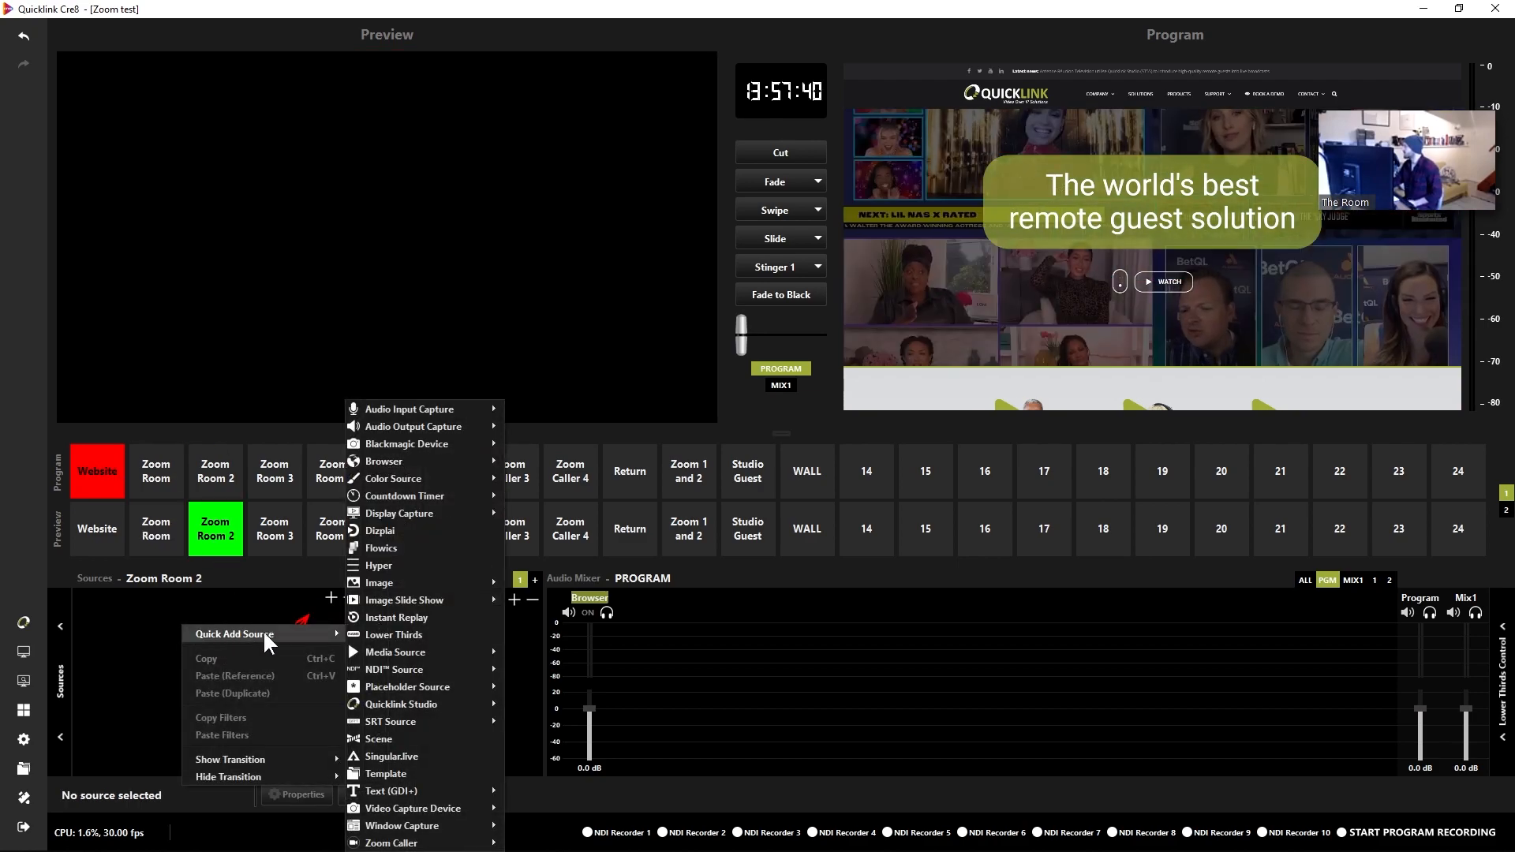
{"action": "mouse_move", "coordinate": [461, 666]}
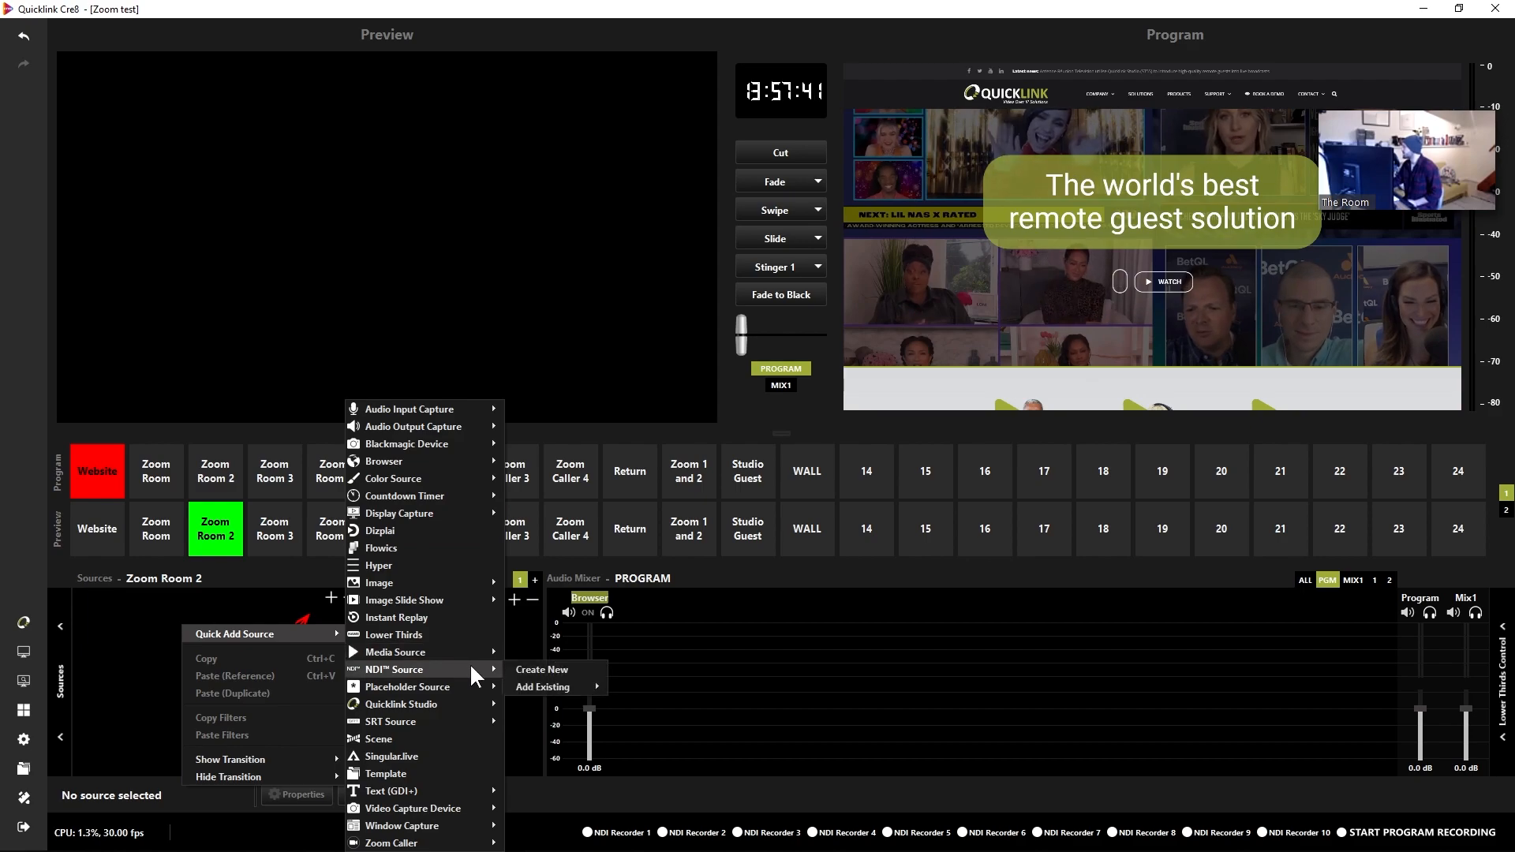
{"action": "left_click", "coordinate": [562, 663]}
{"action": "type", "text": "Zoom"}
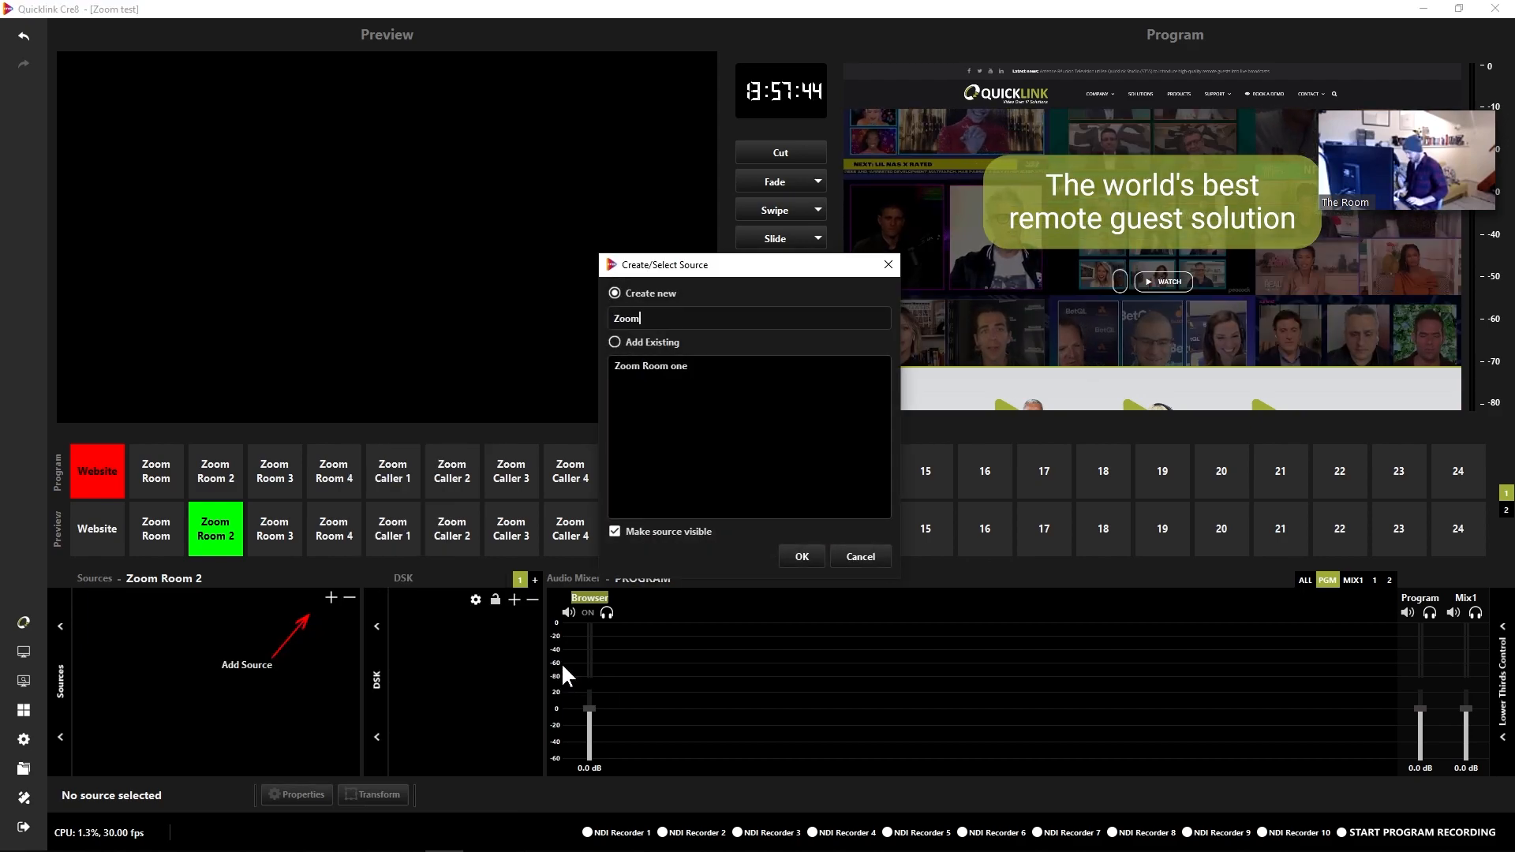
{"action": "type", "text": " Room two"}
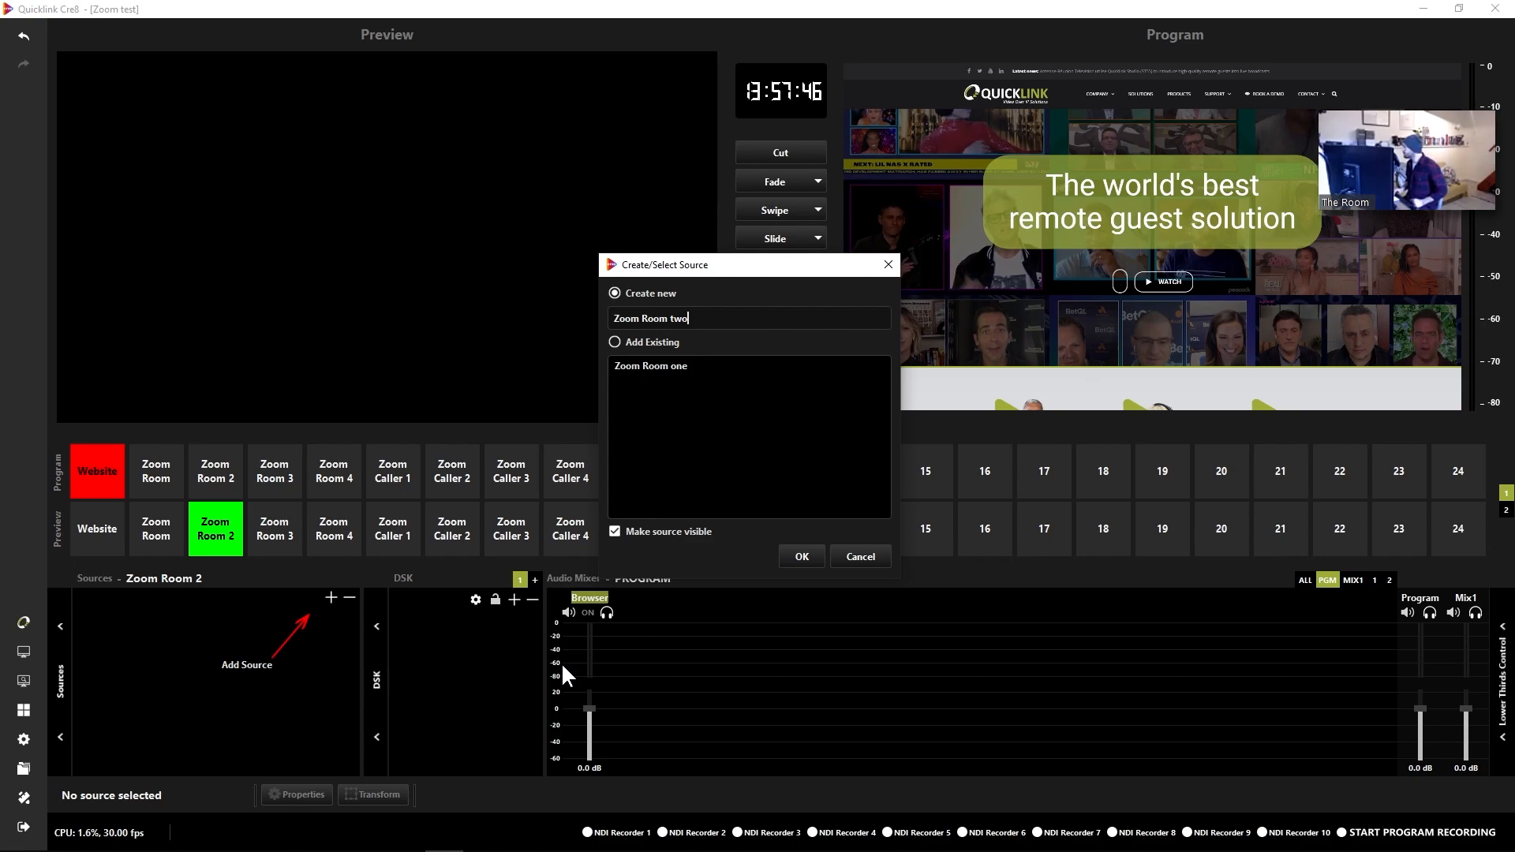
{"action": "key", "text": "Return"}
- Set the Zoom Room two source to QTX-52201204 (The Room - video 2) and show all sources in the audio mixer
{"action": "left_click", "coordinate": [1115, 433]}
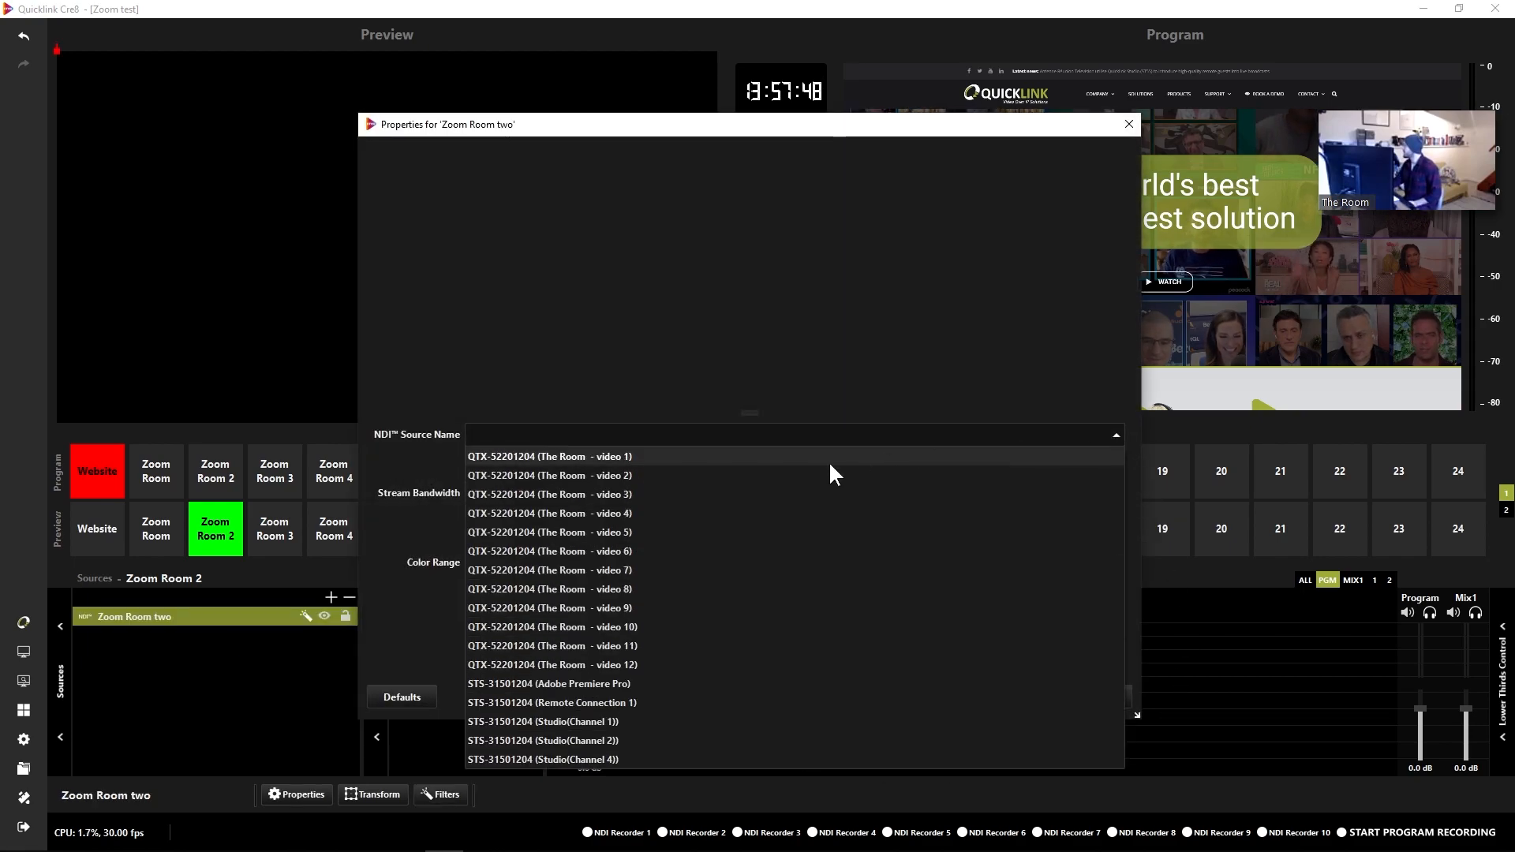
{"action": "left_click", "coordinate": [793, 476]}
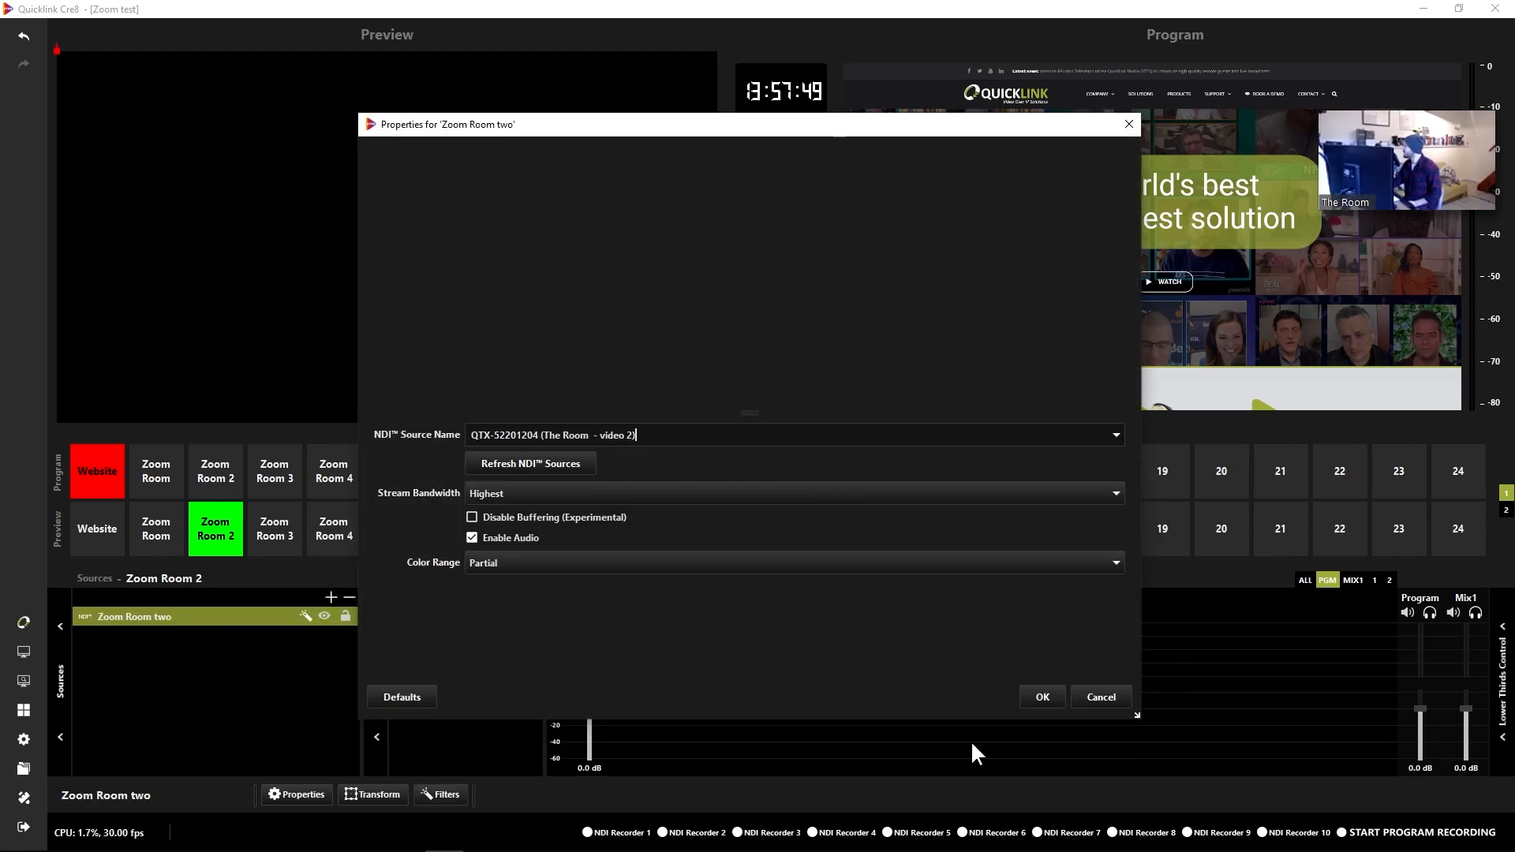
{"action": "left_click", "coordinate": [1045, 694]}
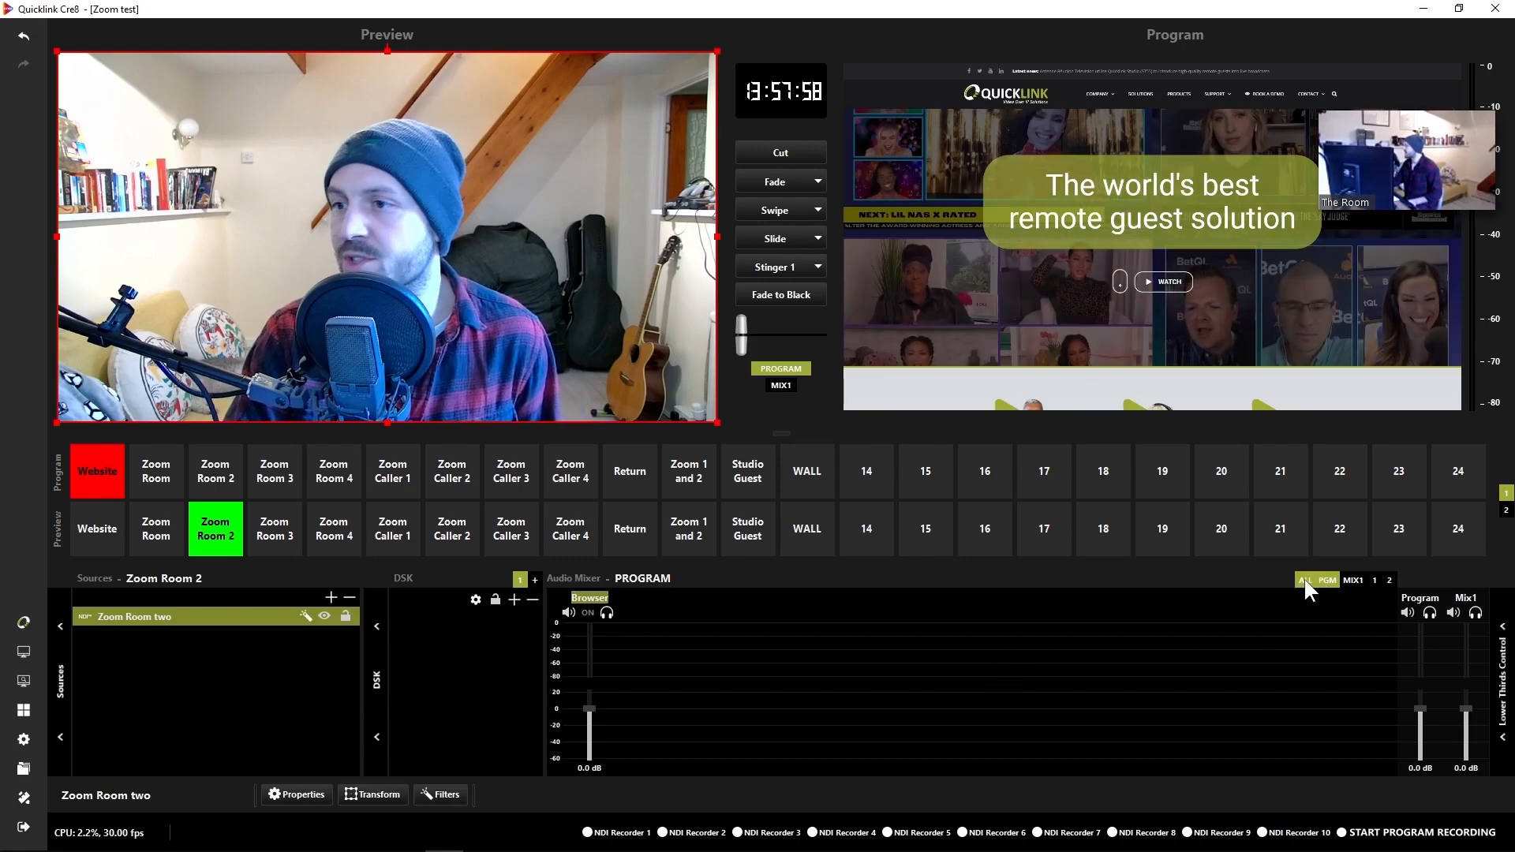
{"action": "left_click", "coordinate": [1304, 581]}
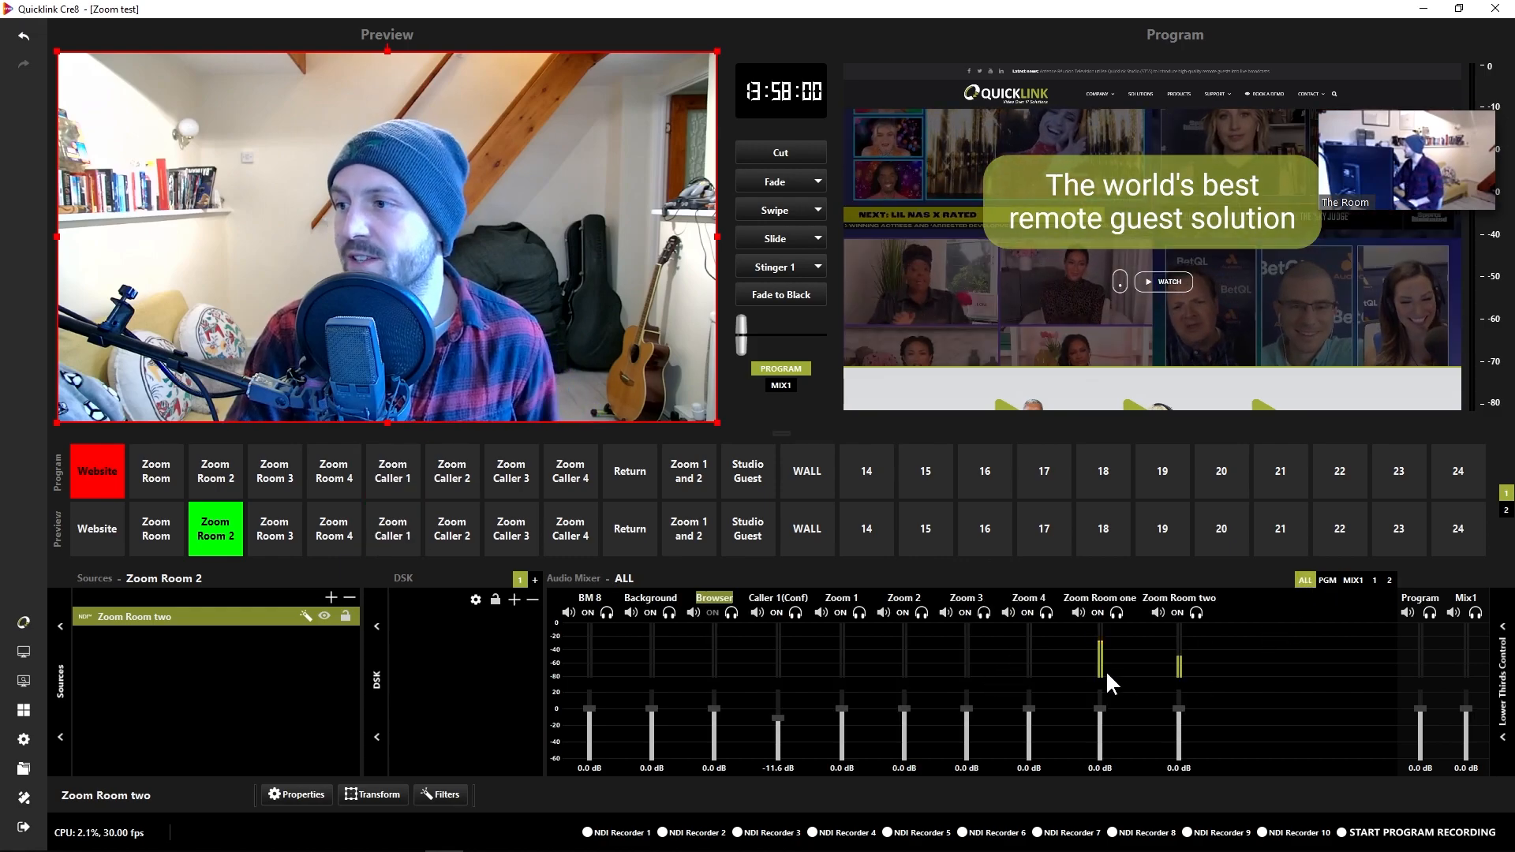